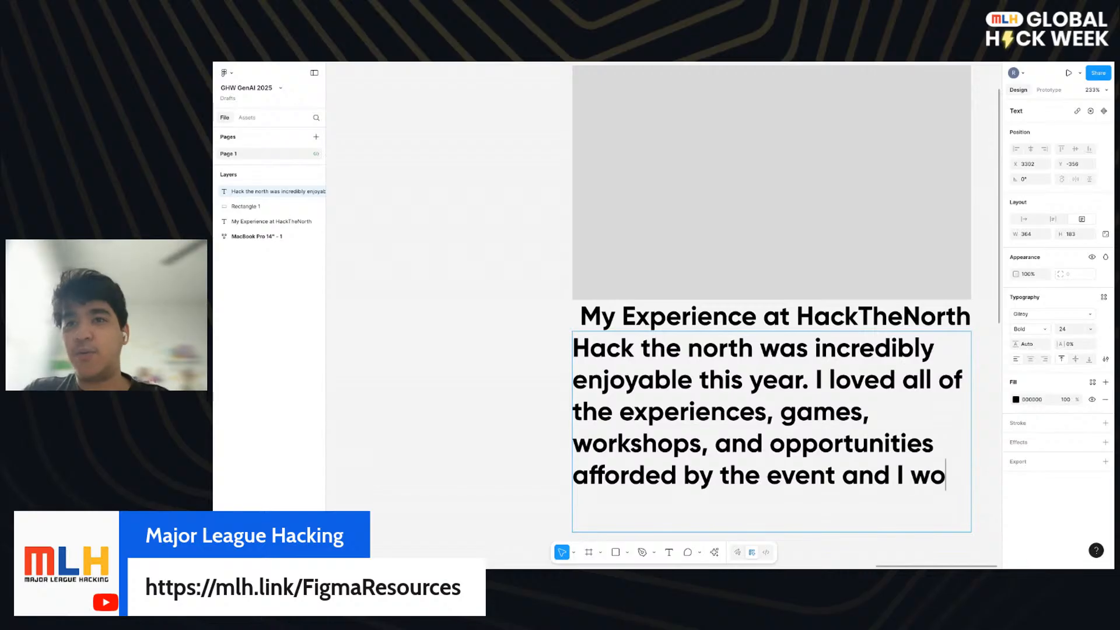
{"action": "key", "text": "BackSpace"}
- Finish the description text below the title so it ends with "and I would love to come back next year!"
{"action": "type", "text": "e to come b"}
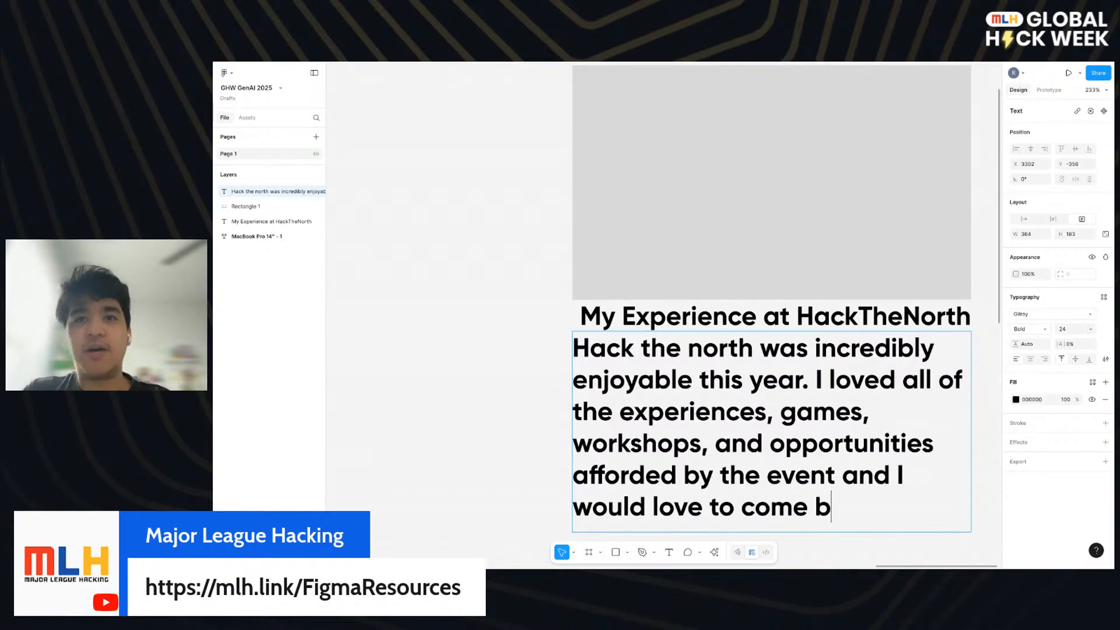
{"action": "type", "text": "ack next year!"}
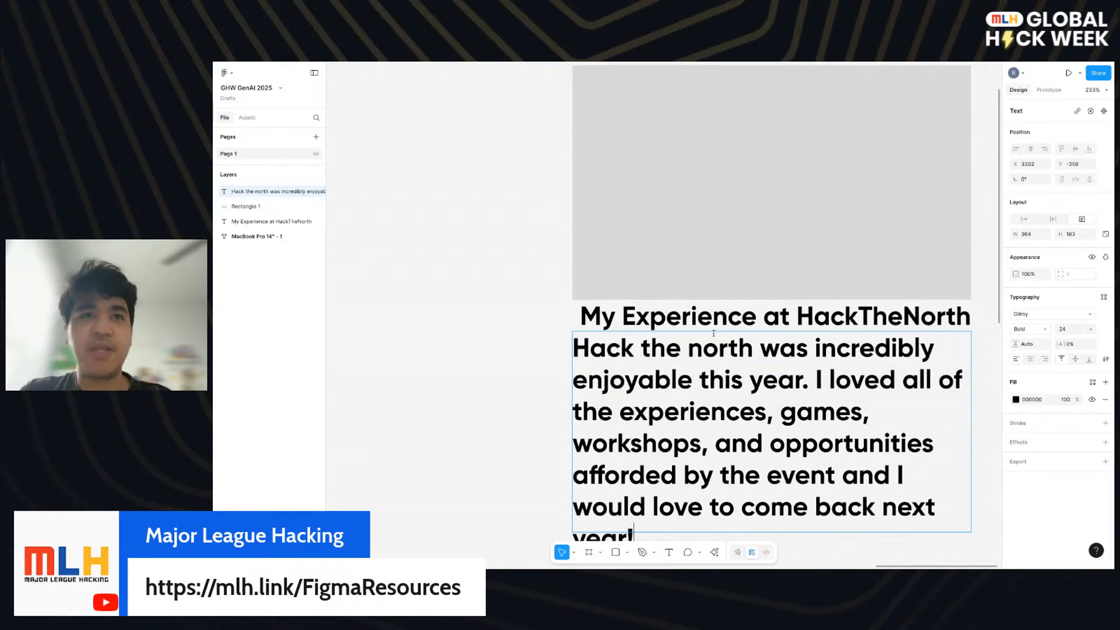
{"action": "scroll", "coordinate": [612, 337], "scroll_direction": "down", "scroll_amount": 5}
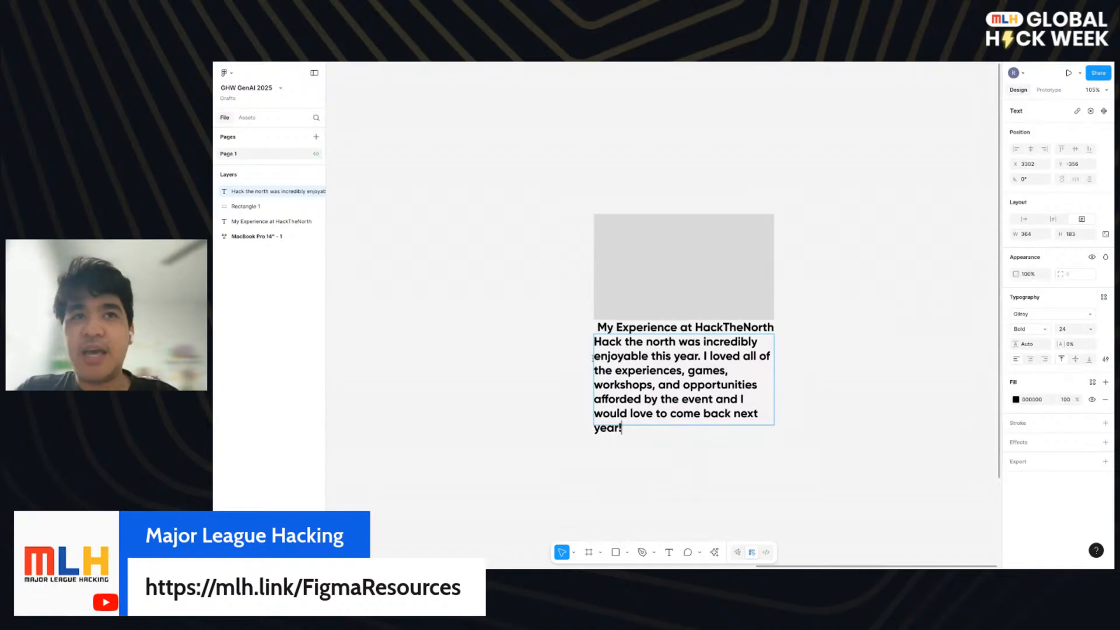
{"action": "key", "text": "Escape"}
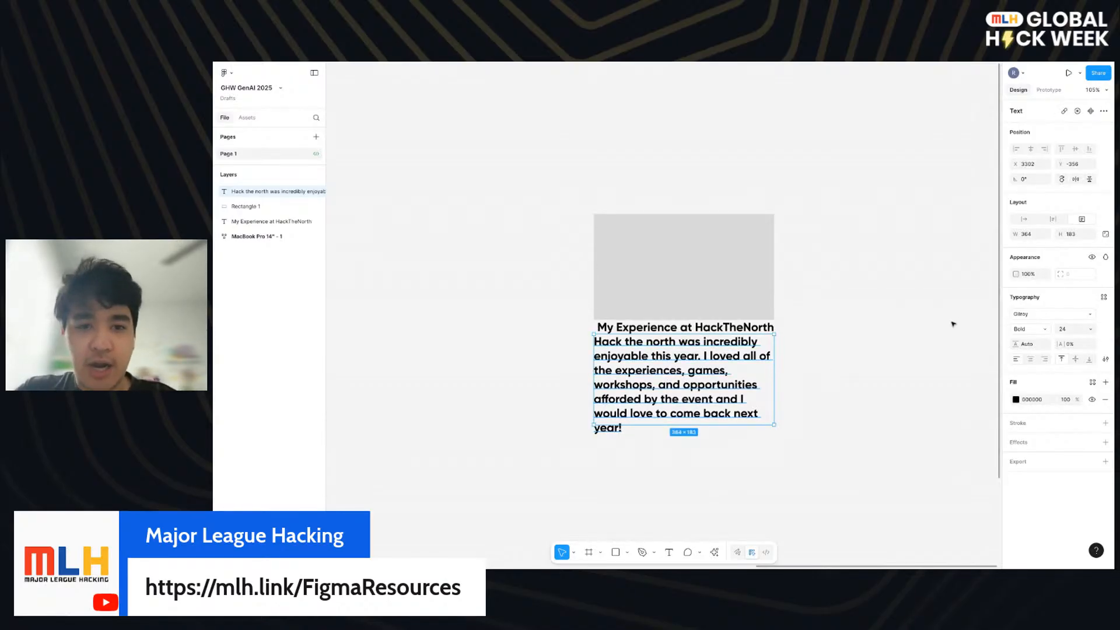
- Set the description's font size to 16 and its weight to Regular, and make its text box auto height
{"action": "left_click", "coordinate": [1070, 330]}
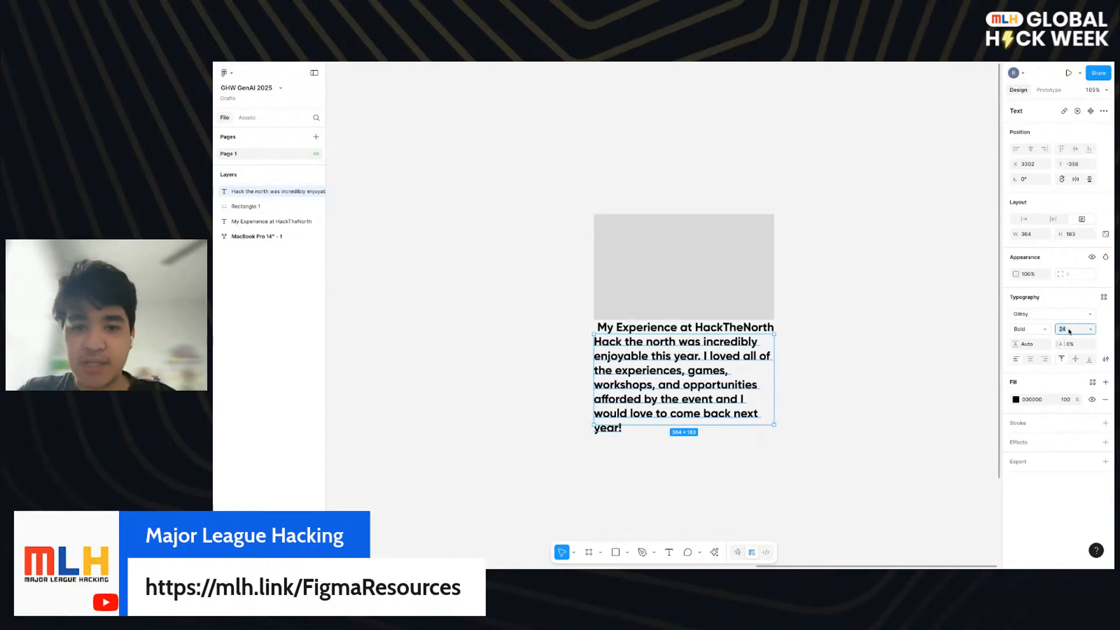
{"action": "key", "text": "Return"}
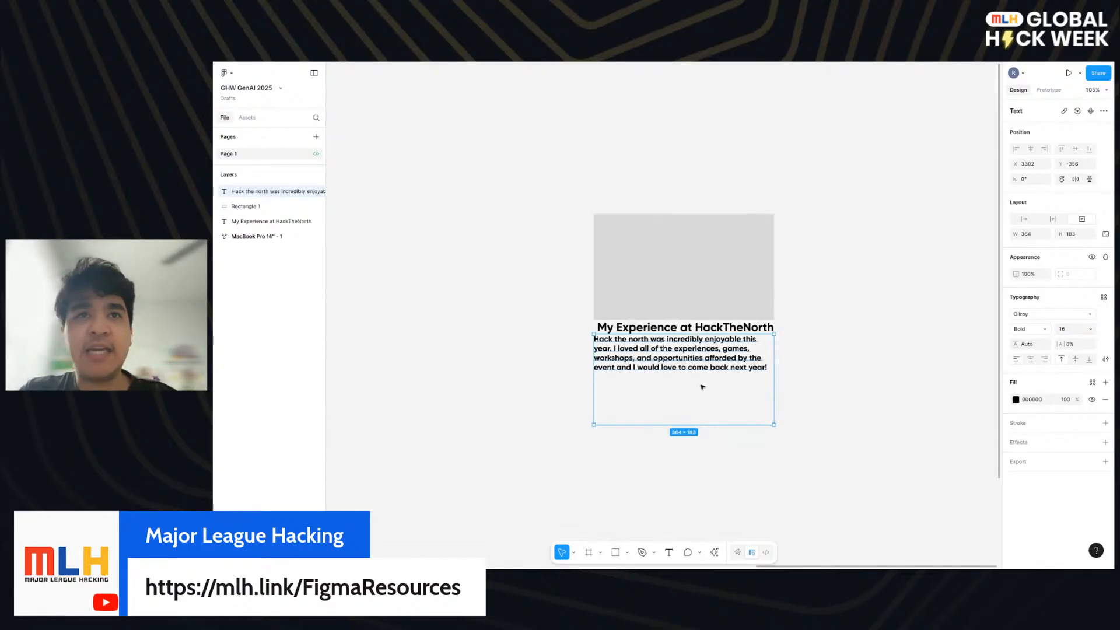
{"action": "left_click", "coordinate": [1018, 330]}
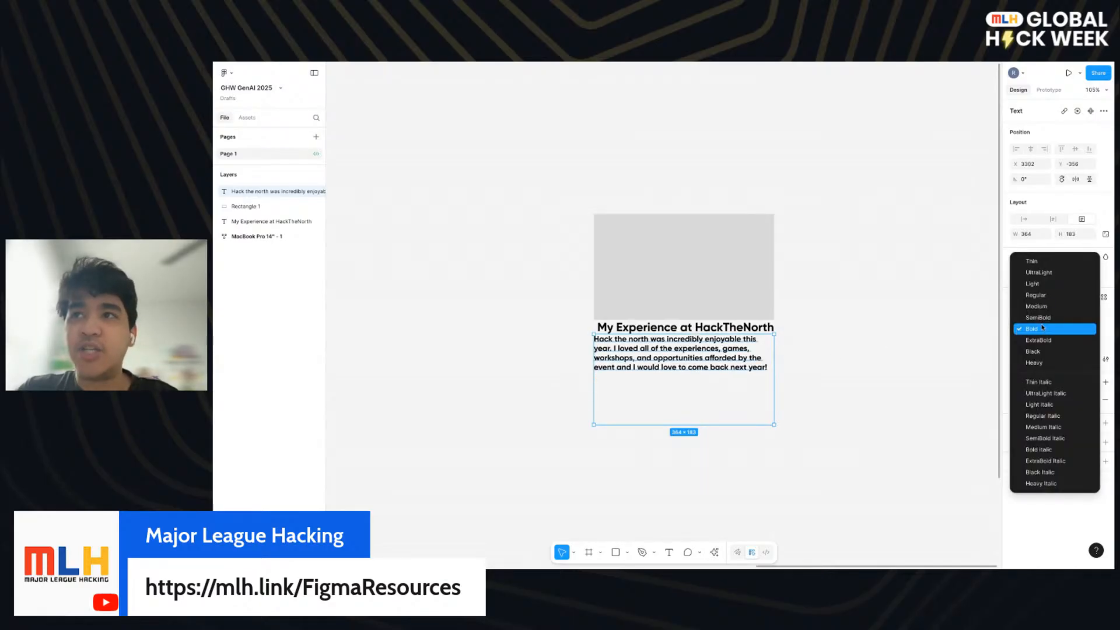
{"action": "left_click", "coordinate": [1045, 295]}
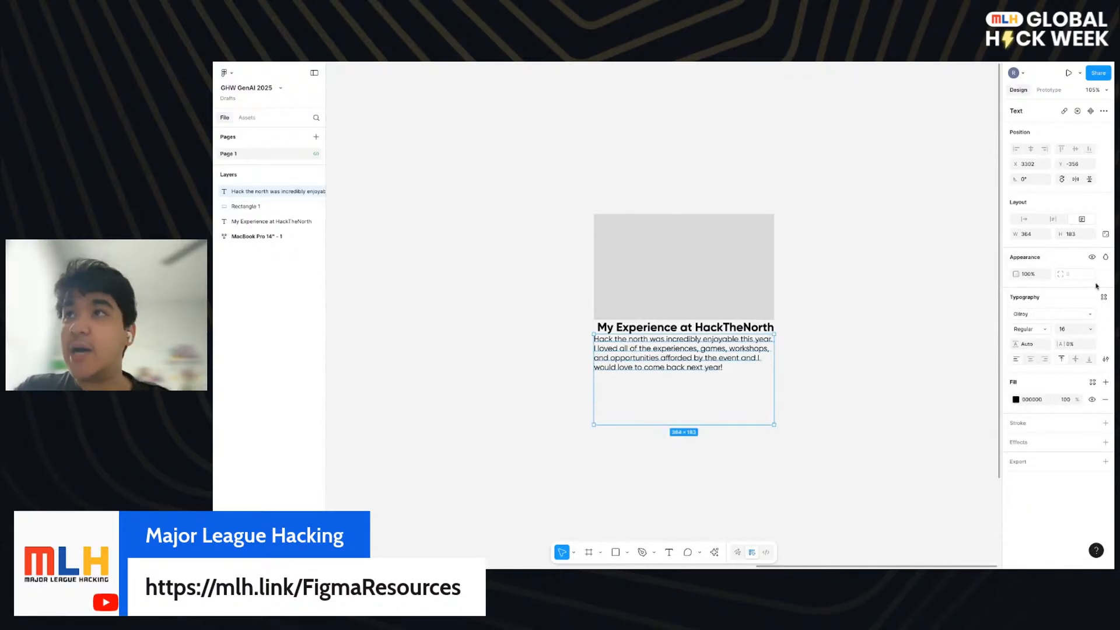
{"action": "left_click", "coordinate": [1053, 221]}
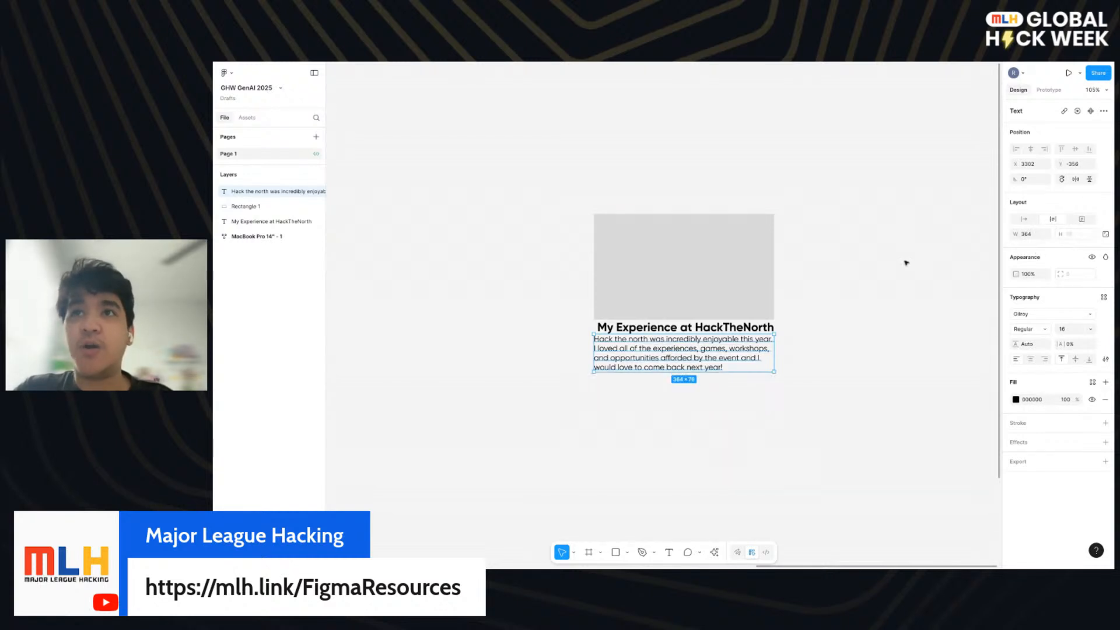
- Try deleting the description's text after "experiences," to test the auto height, and undo the deletion
{"action": "left_click_drag", "start_coordinate": [696, 348], "coordinate": [698, 349]}
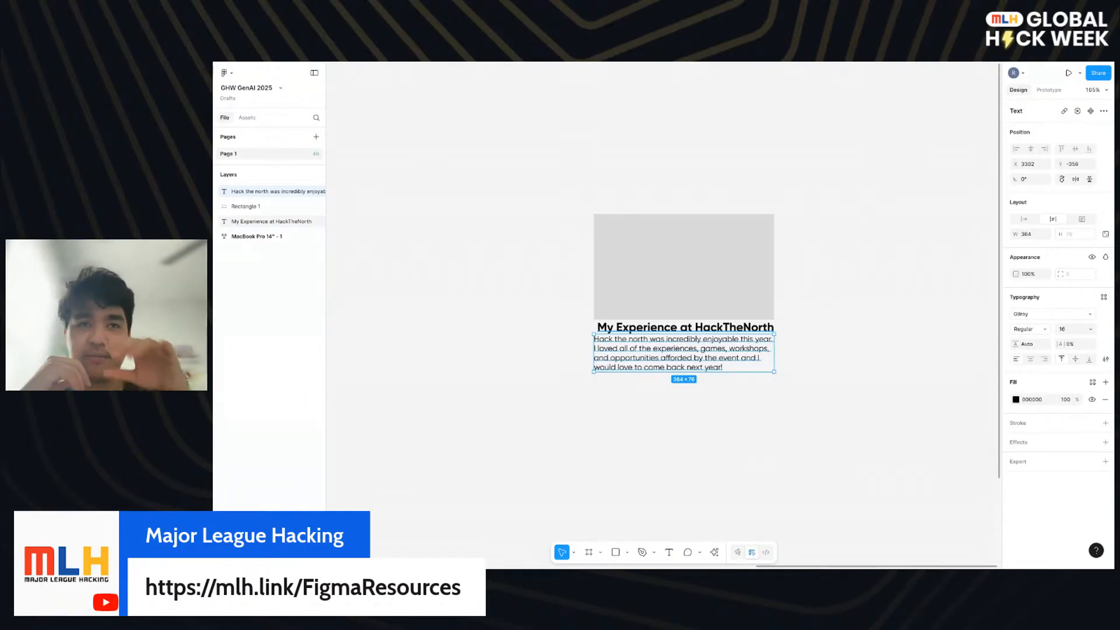
{"action": "key", "text": "Escape"}
{"action": "double_click", "coordinate": [727, 369]}
{"action": "left_click", "coordinate": [727, 369]}
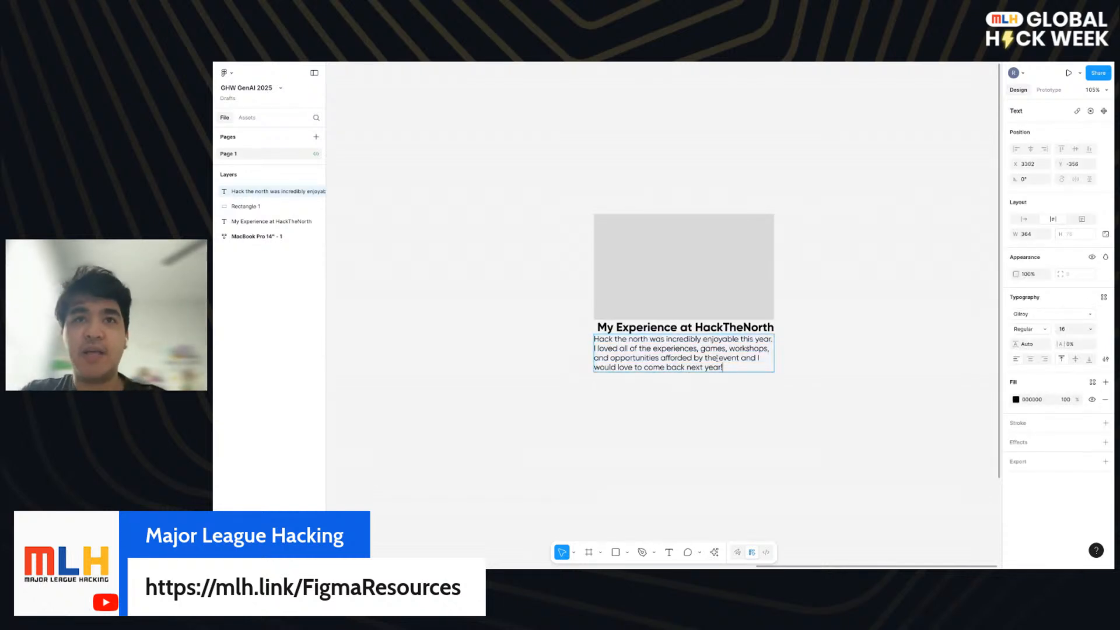
{"action": "left_click_drag", "start_coordinate": [726, 369], "coordinate": [700, 349]}
{"action": "key", "text": "BackSpace"}
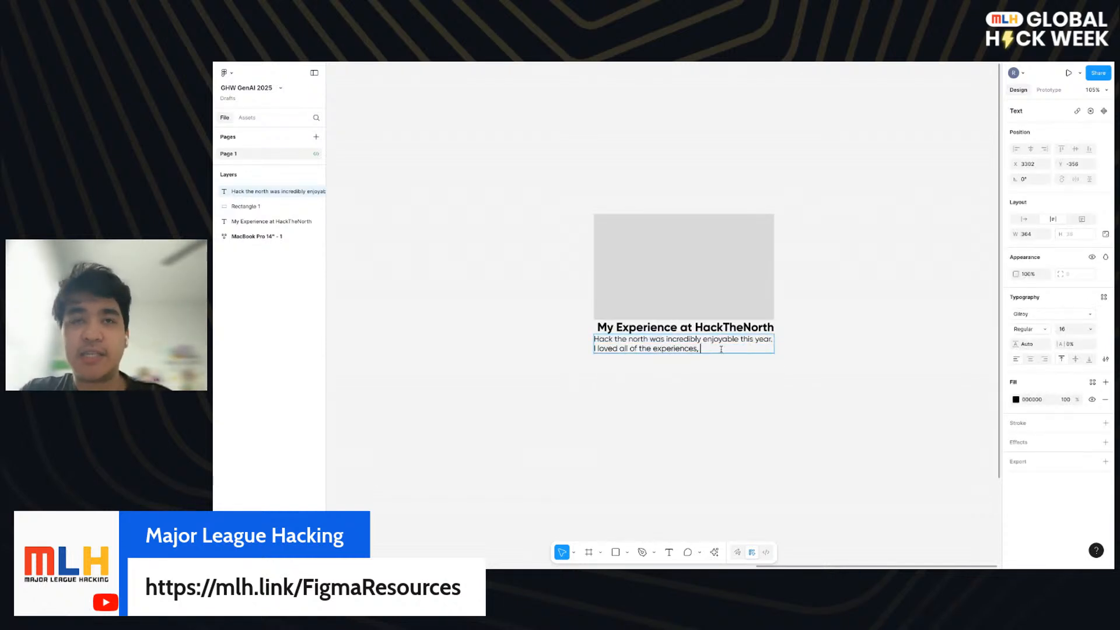
{"action": "key", "text": "ctrl+z"}
{"action": "key", "text": "Escape"}
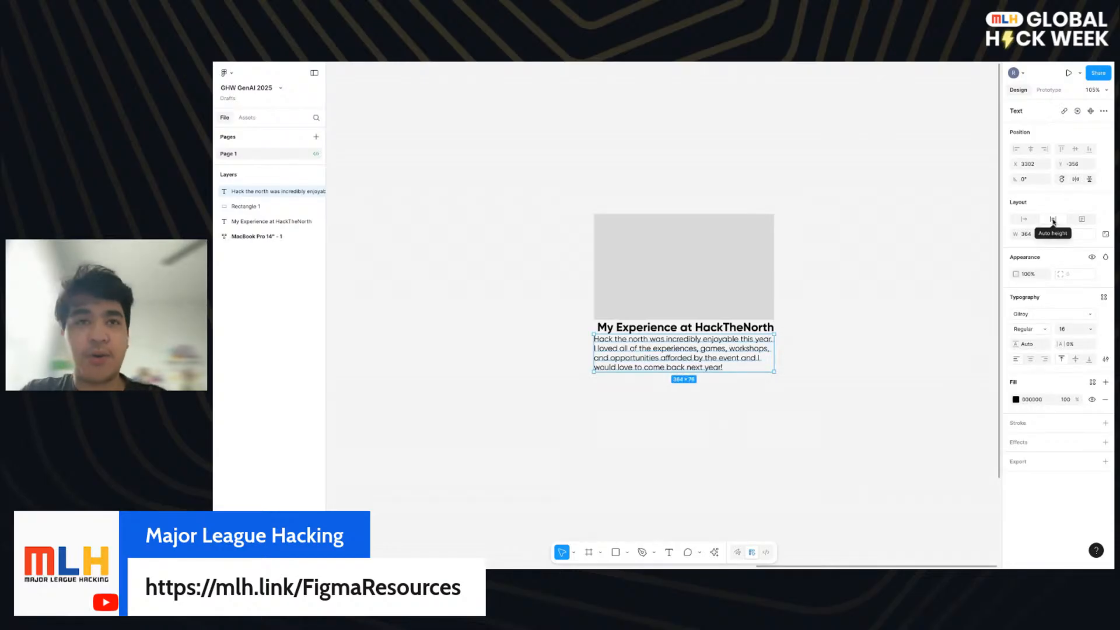
{"action": "left_click", "coordinate": [783, 386]}
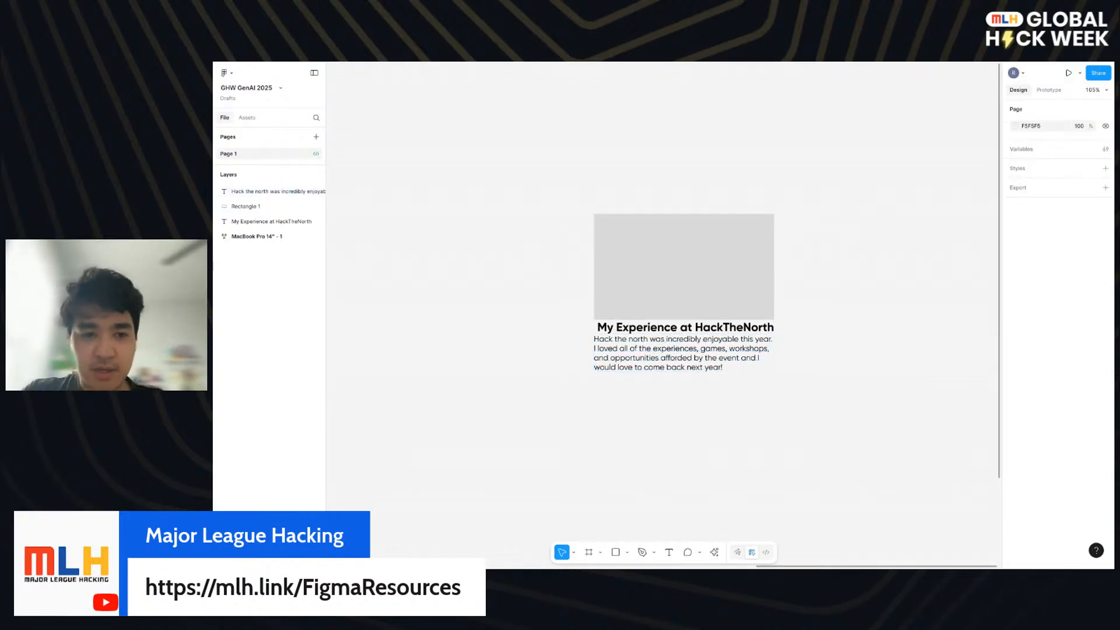
- Change the grey rectangle's fill to an image and open the AI image prompt for it
{"action": "left_click", "coordinate": [665, 276]}
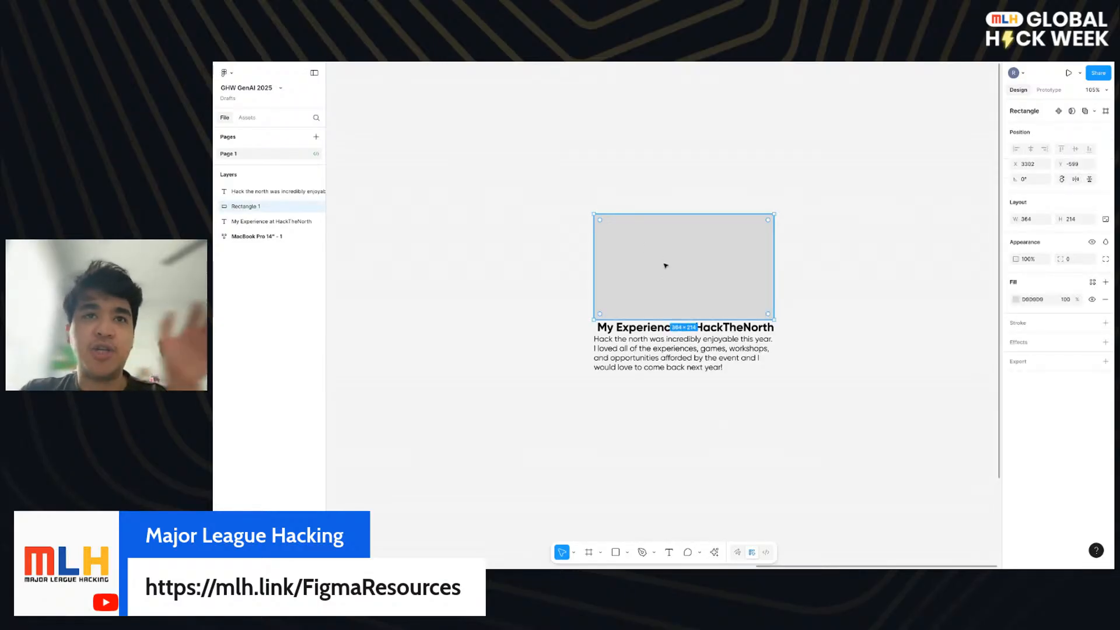
{"action": "left_click", "coordinate": [1018, 299]}
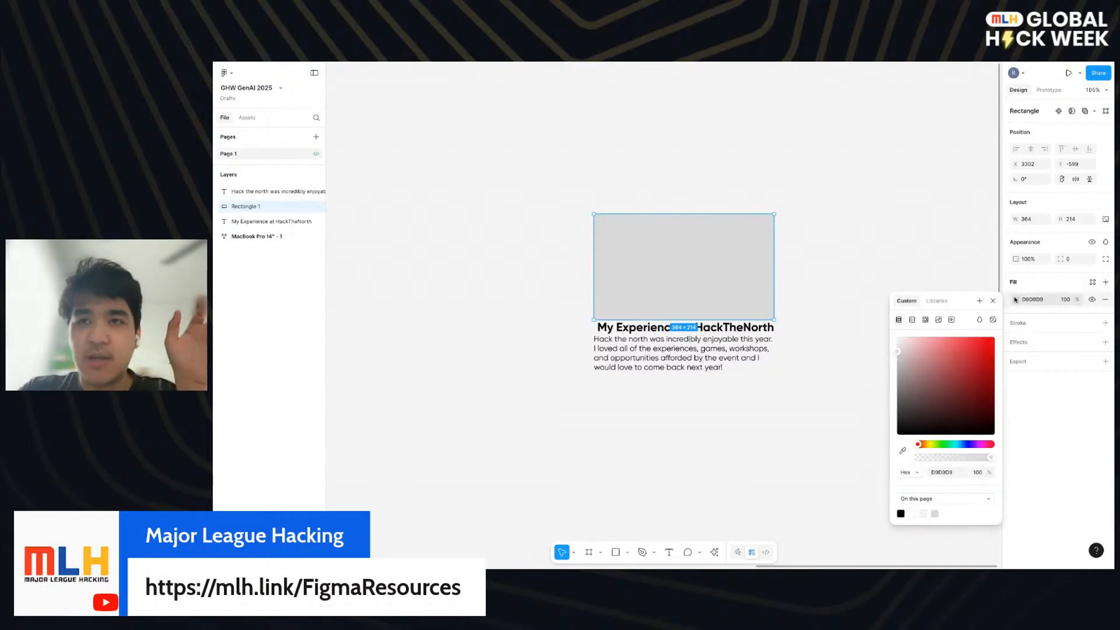
{"action": "left_click", "coordinate": [938, 320]}
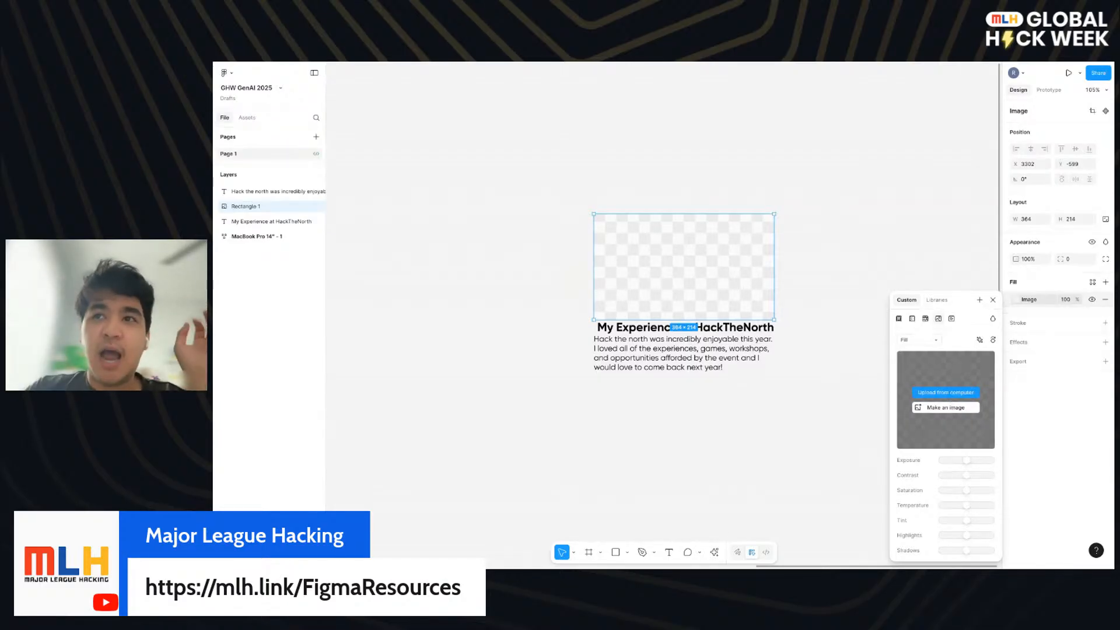
{"action": "left_click", "coordinate": [946, 407]}
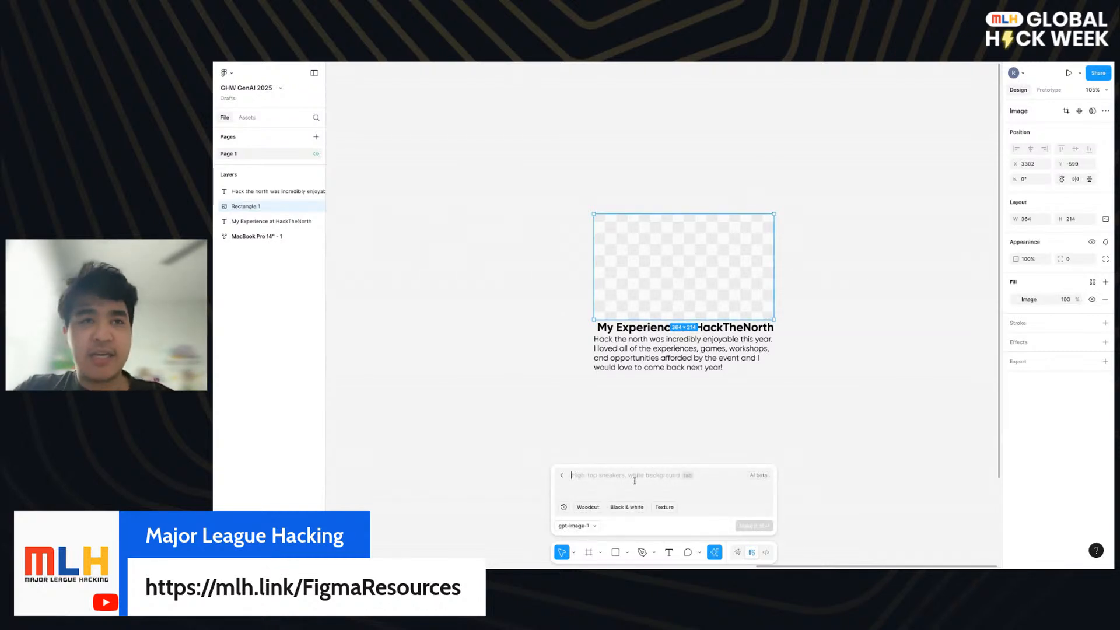
- Generate the rectangle's image from the prompt "HackTheNorth is uWaterloo's flagship hackathon" with gpt-image-1
{"action": "type", "text": "HackThe"}
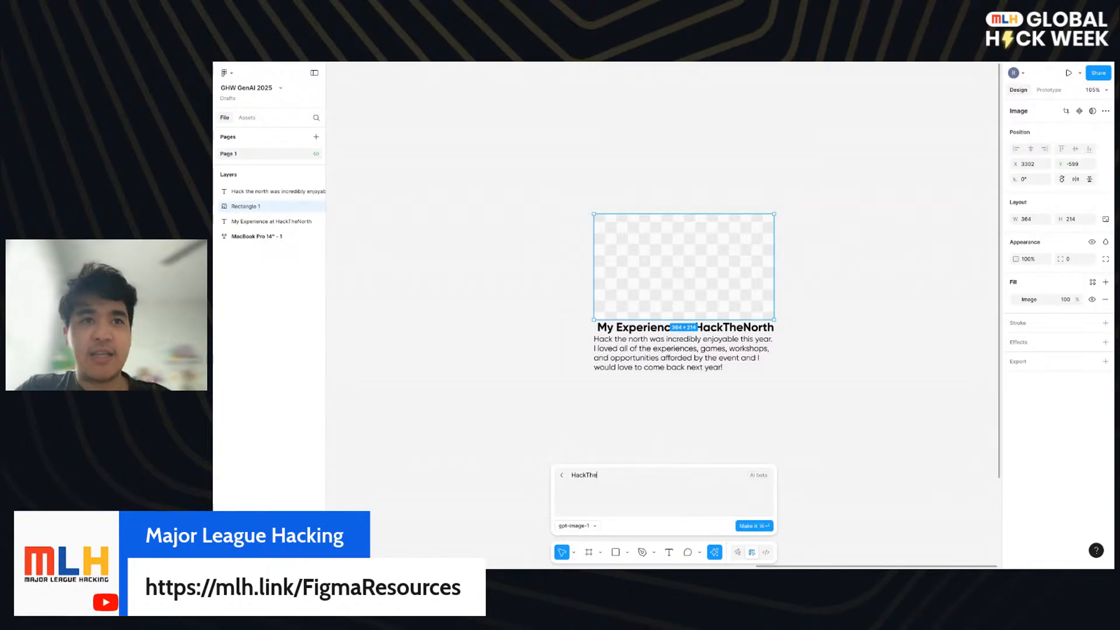
{"action": "type", "text": "North is"}
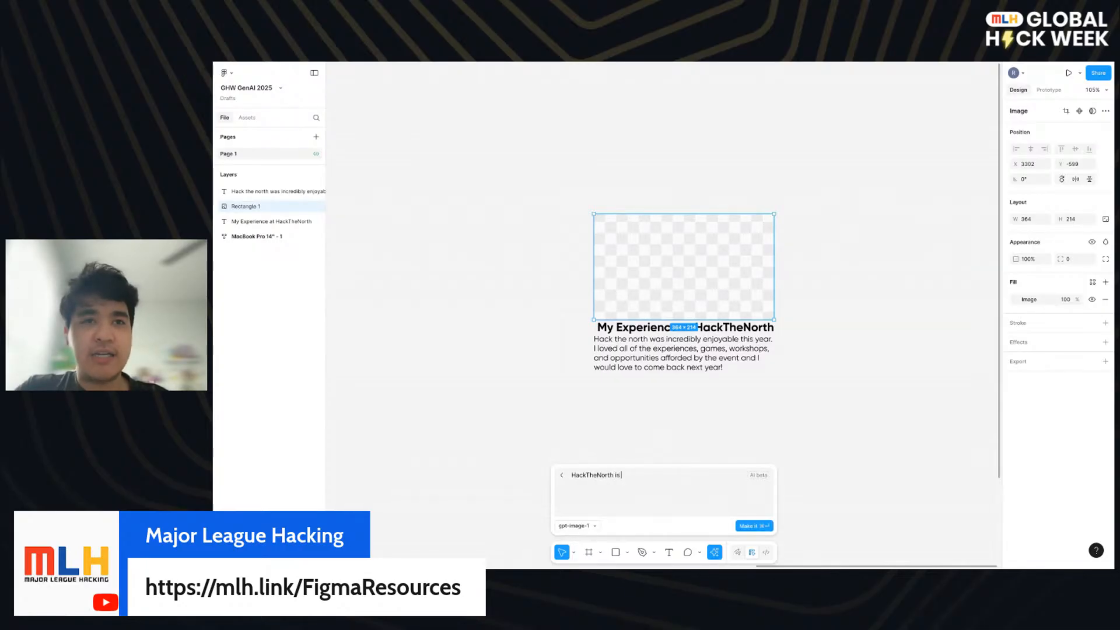
{"action": "type", "text": " waterloo's"}
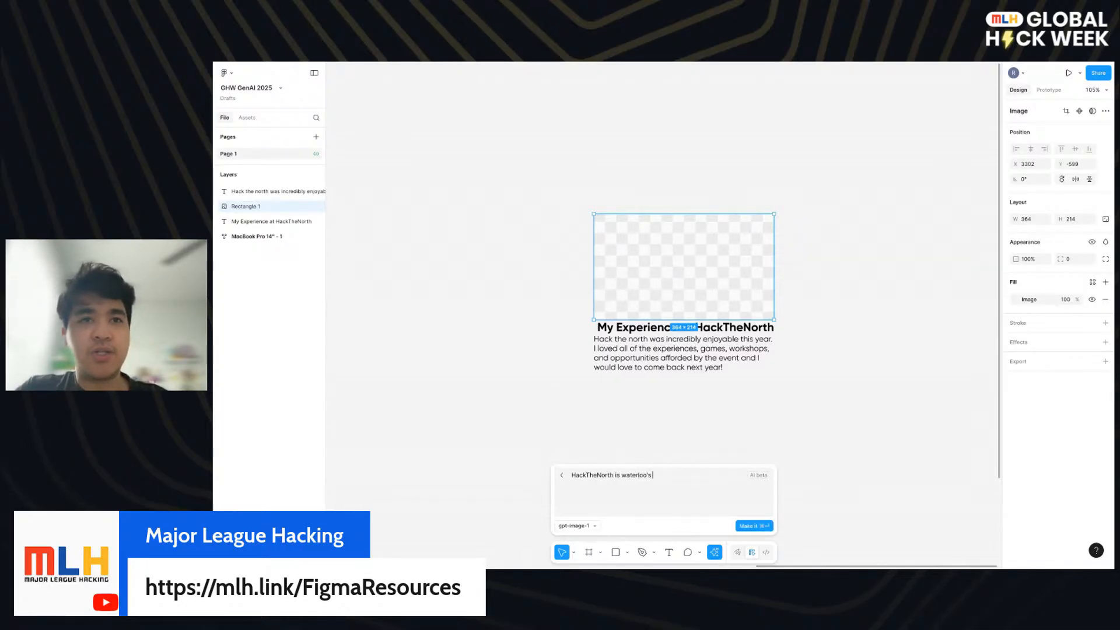
{"action": "left_click", "coordinate": [627, 475]}
{"action": "key", "text": "BackSpace"}
{"action": "type", "text": "uWaterloo's"}
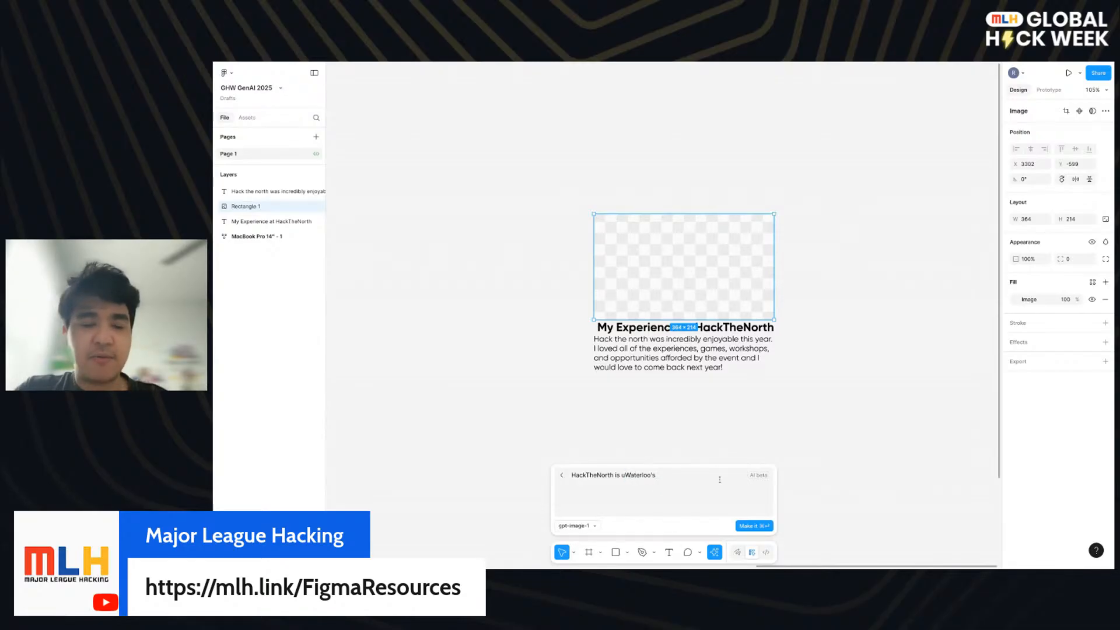
{"action": "type", "text": " flagship hack"}
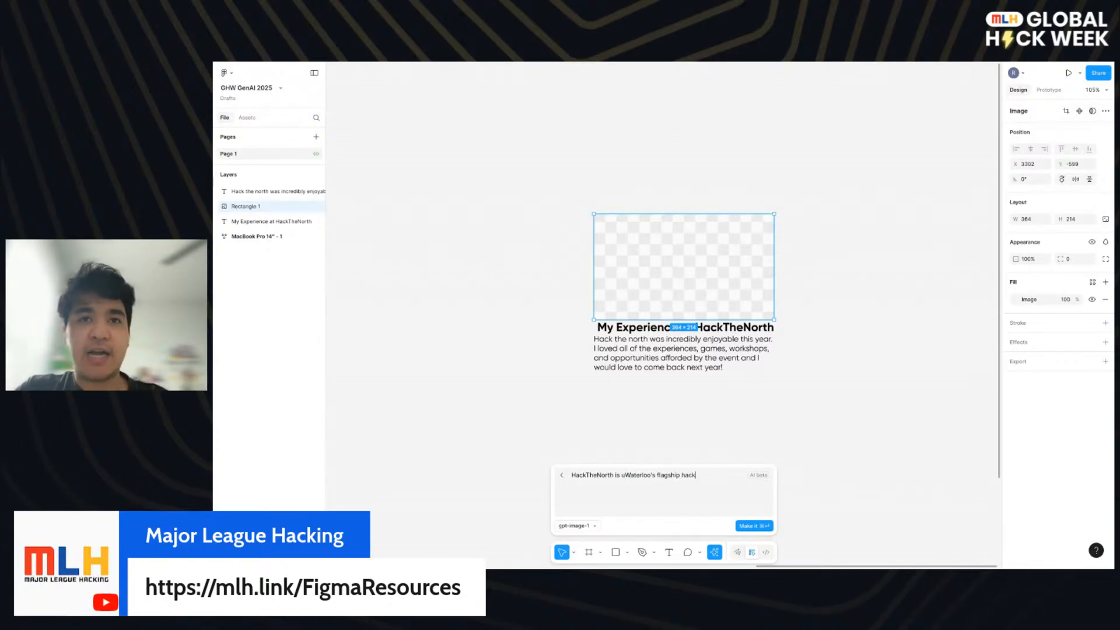
{"action": "type", "text": "athon."}
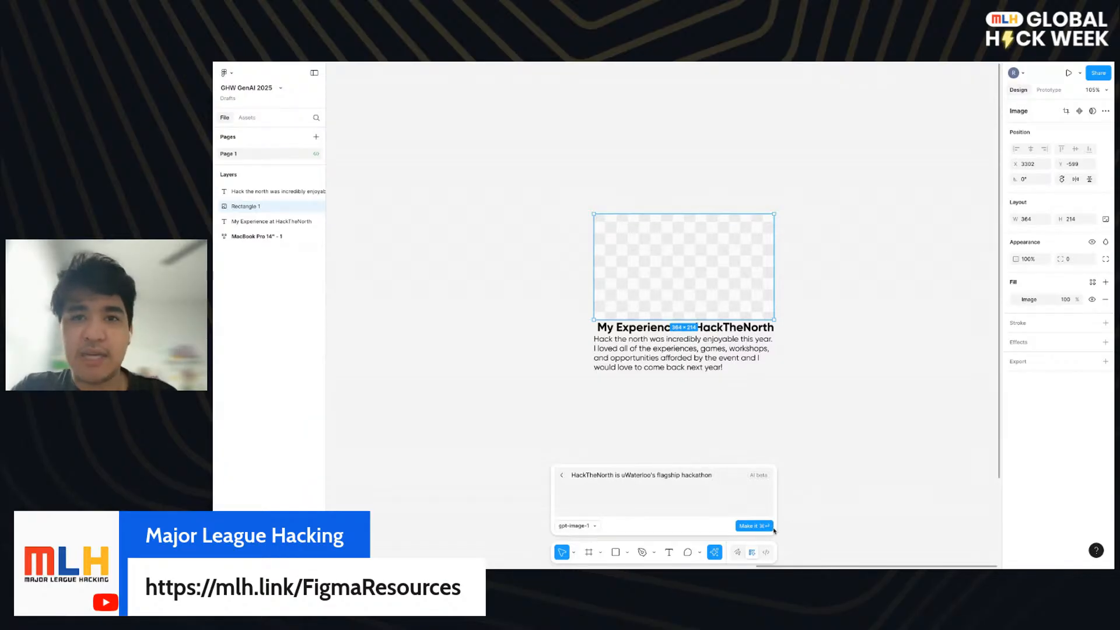
{"action": "left_click", "coordinate": [754, 526]}
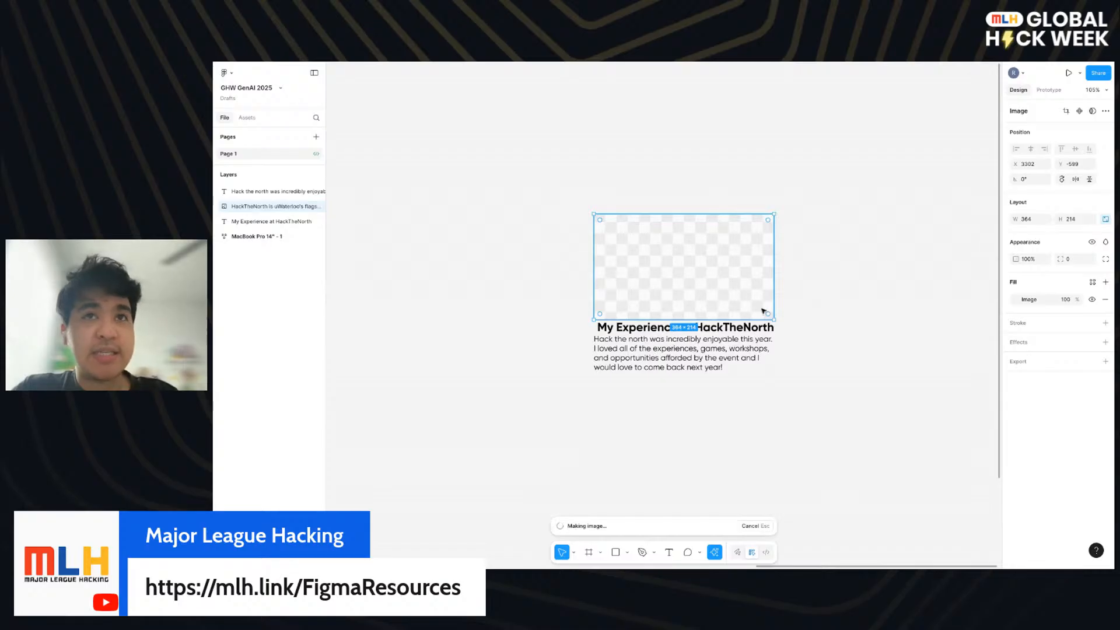
- Group the image, title and description into one frame, and check the card project slide's frame instructions
{"action": "left_click", "coordinate": [773, 367]}
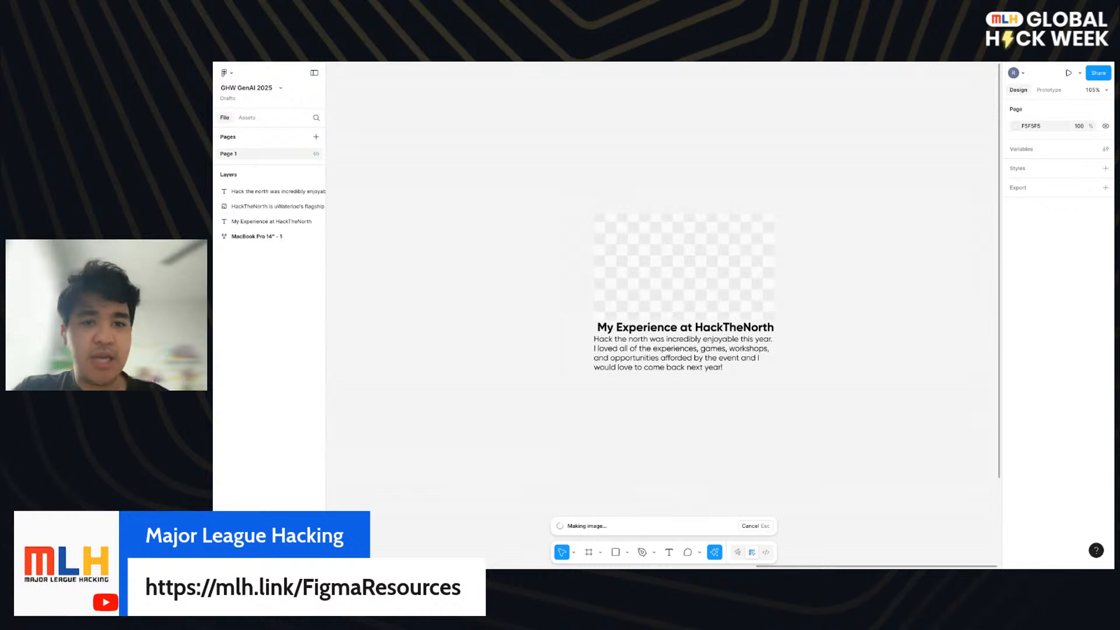
{"action": "left_click_drag", "start_coordinate": [828, 425], "coordinate": [560, 185]}
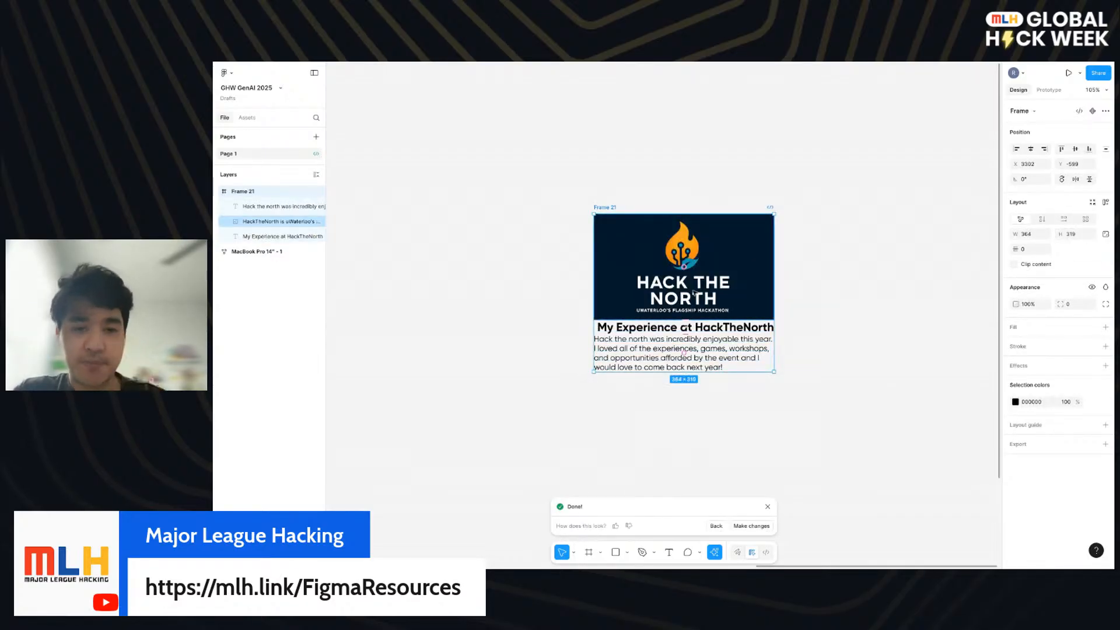
{"action": "left_click", "coordinate": [424, 201]}
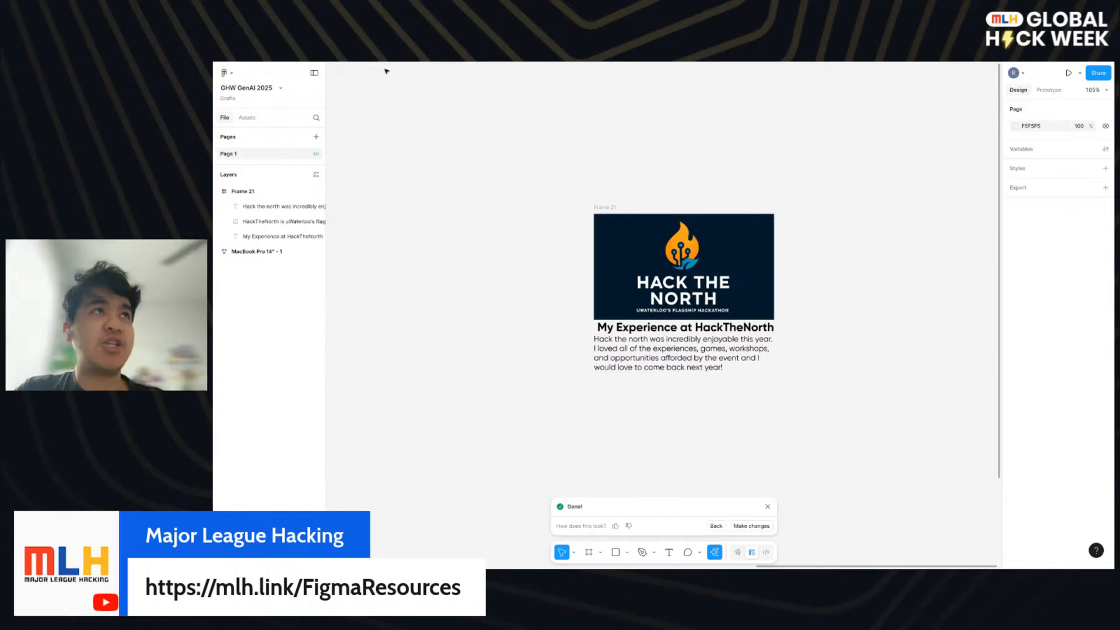
{"action": "left_click", "coordinate": [335, 62]}
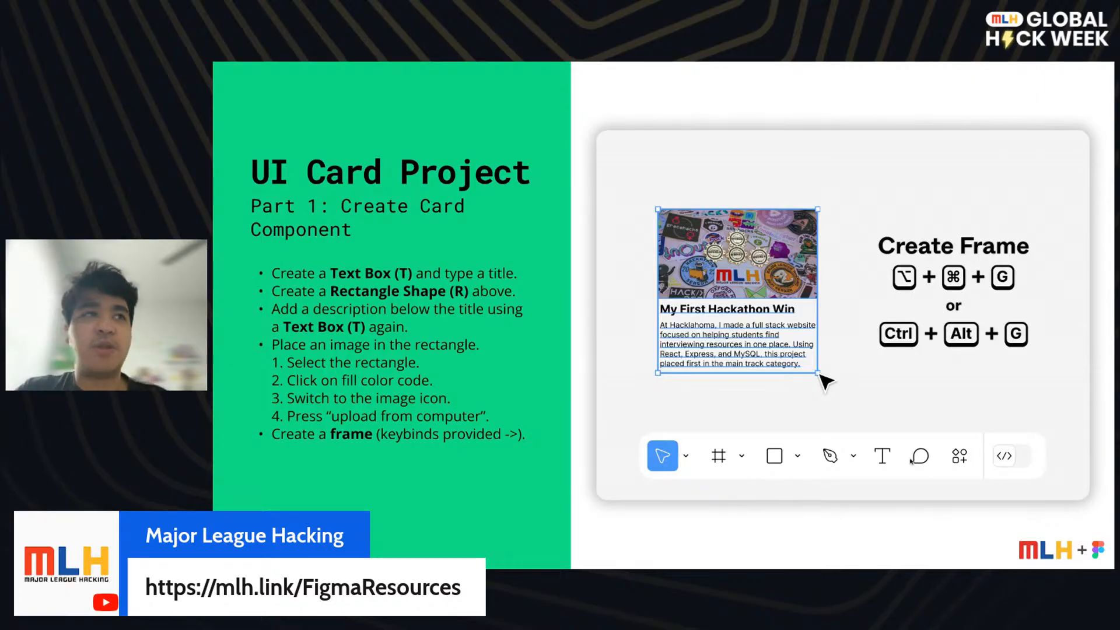
{"action": "key", "text": "super+Tab"}
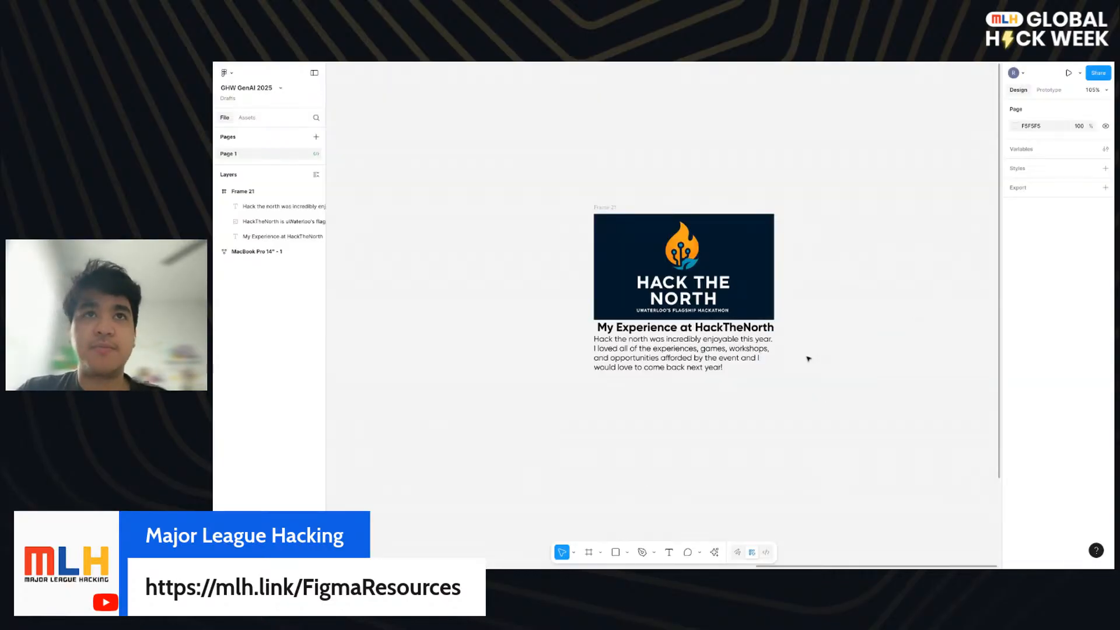
- Select the card's logo image and open the AI image prompt for it
{"action": "left_click", "coordinate": [699, 281]}
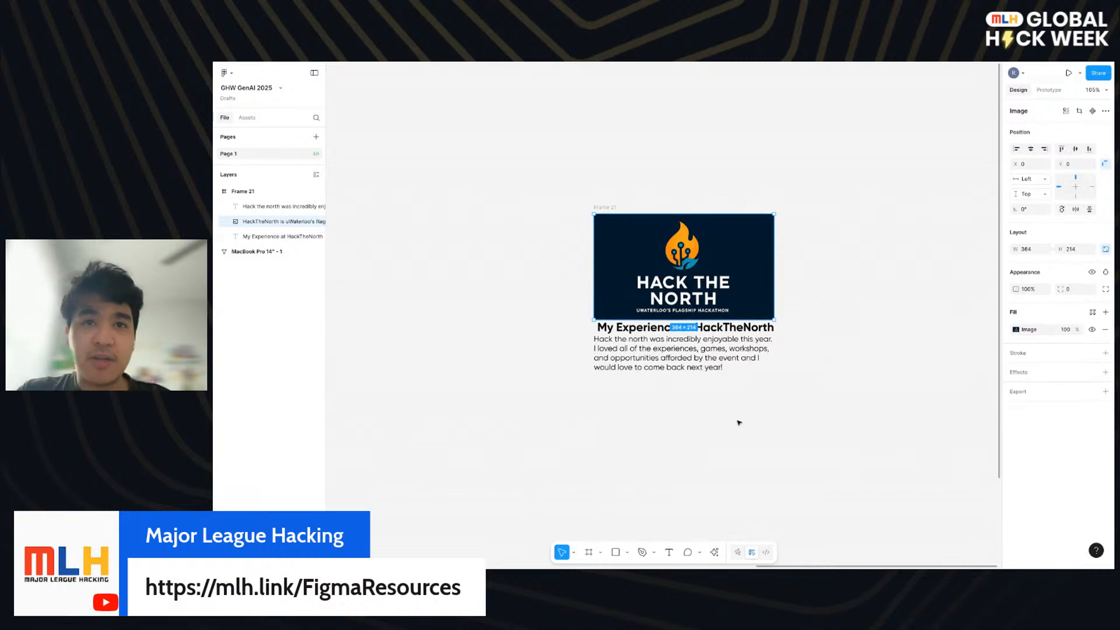
{"action": "left_click", "coordinate": [1016, 330]}
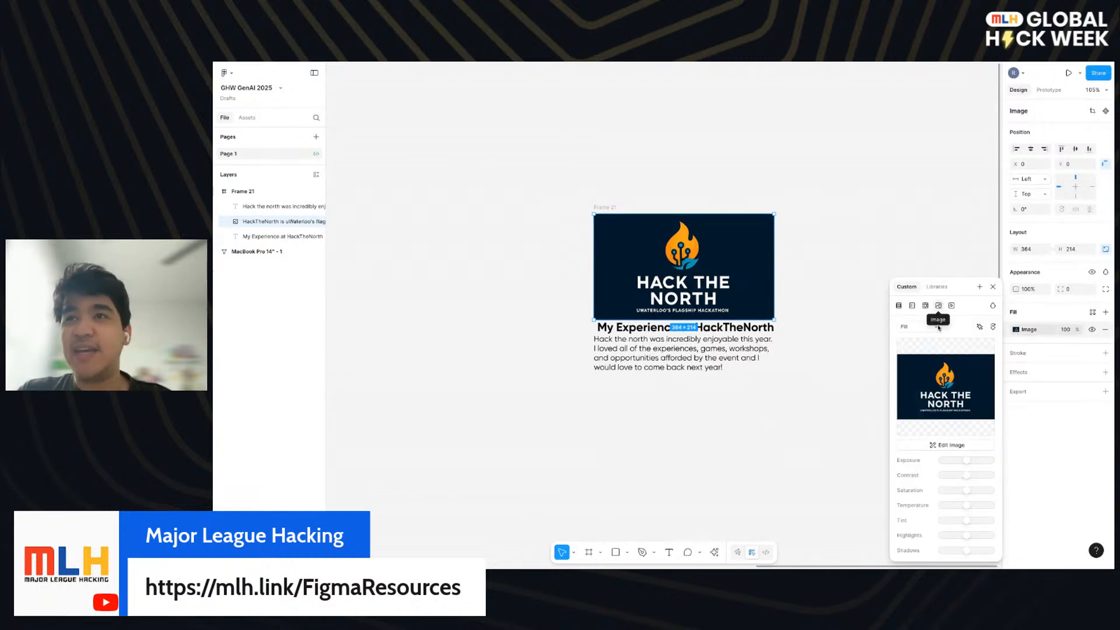
{"action": "mouse_move", "coordinate": [952, 427]}
{"action": "left_click", "coordinate": [946, 395]}
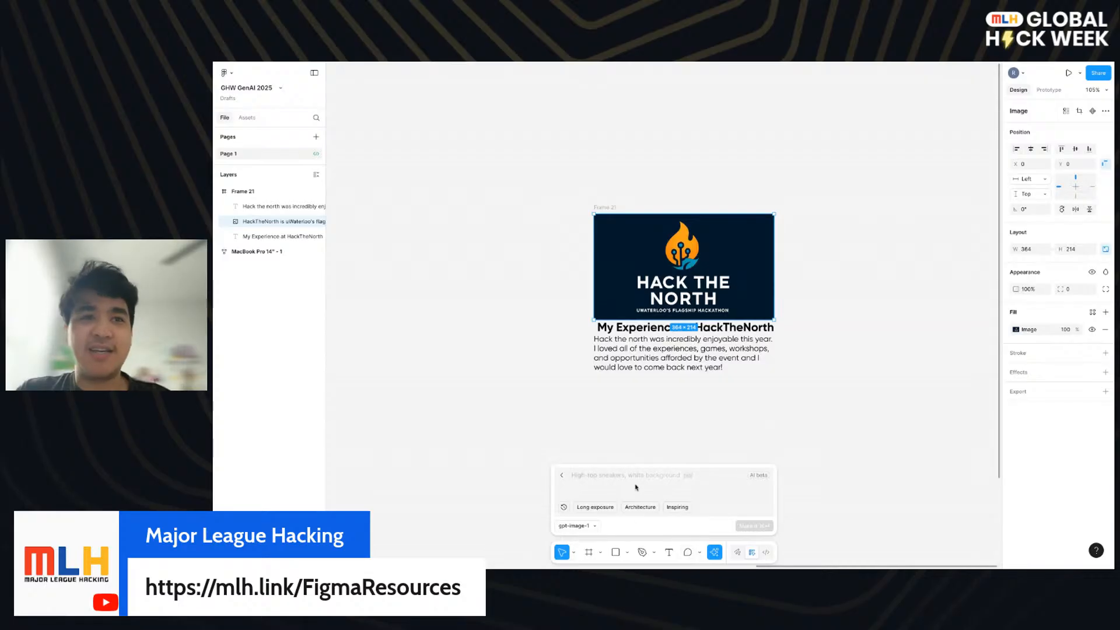
- Regenerate the image from "Generate a candid photo inside of HackTheNorth (uWaterloo's flagship hackathon). Think of this as a still of an image taken during the event"
{"action": "type", "text": "Generate a "}
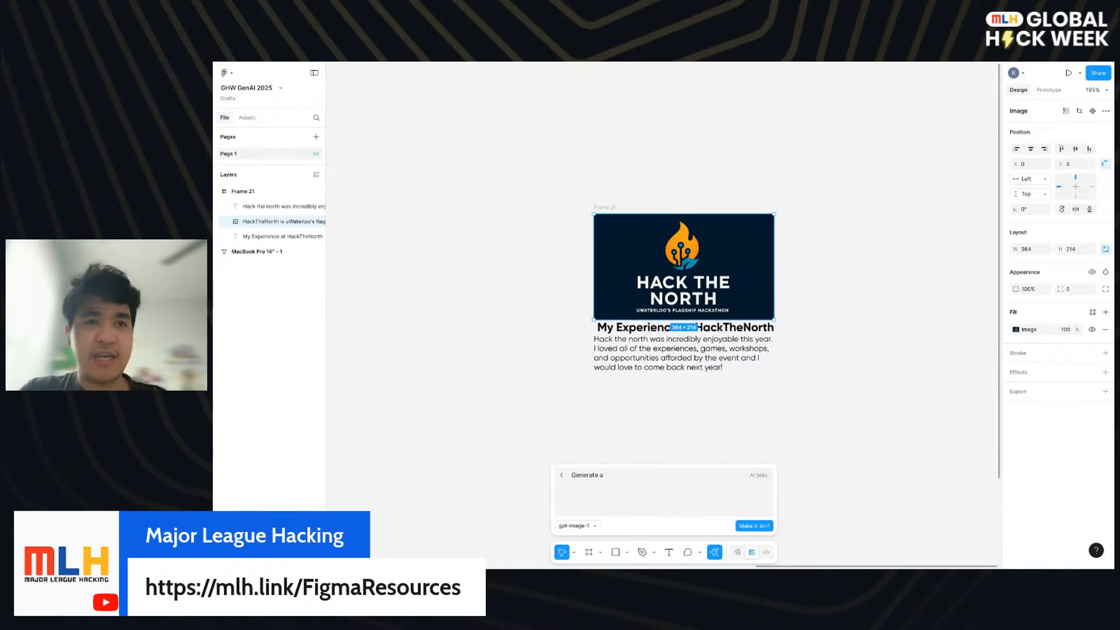
{"action": "type", "text": "candid photo inside o"}
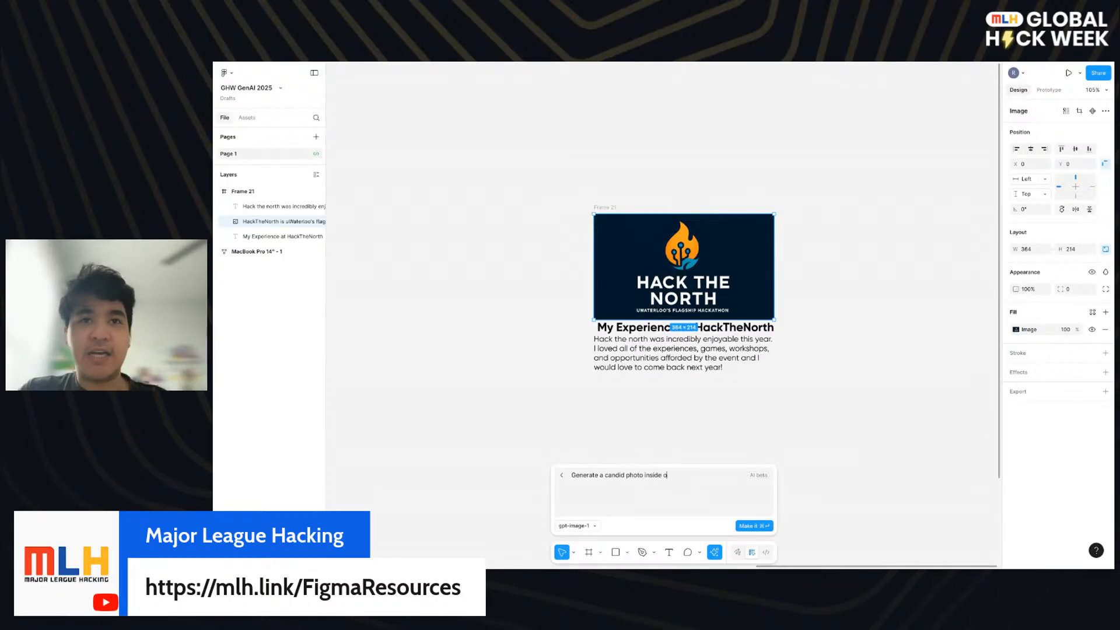
{"action": "type", "text": "f HackThe"}
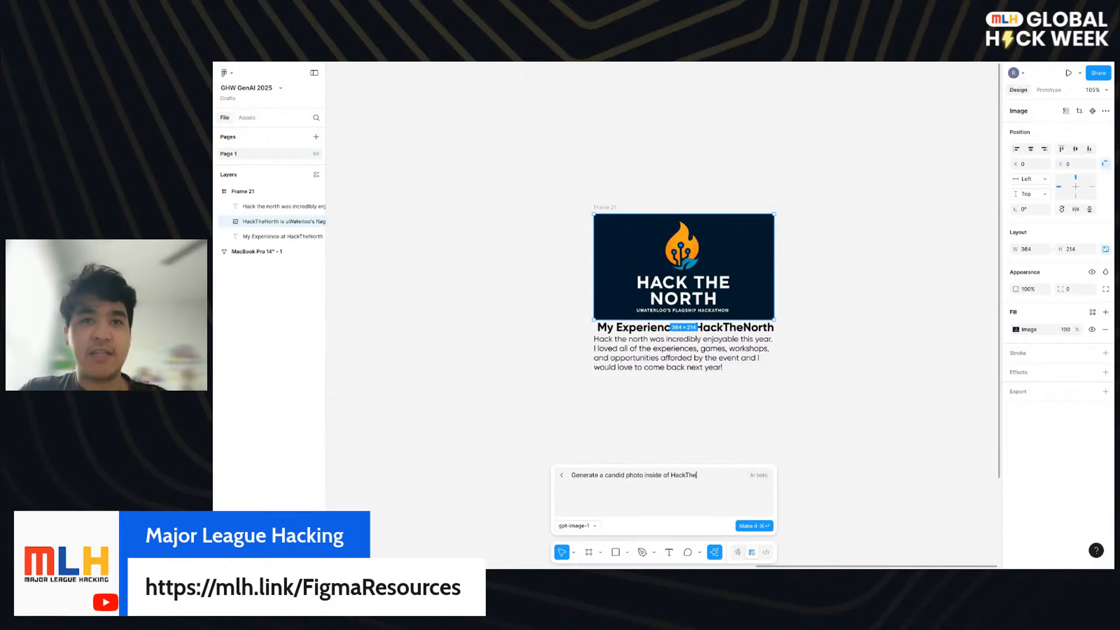
{"action": "type", "text": "North (uWate"}
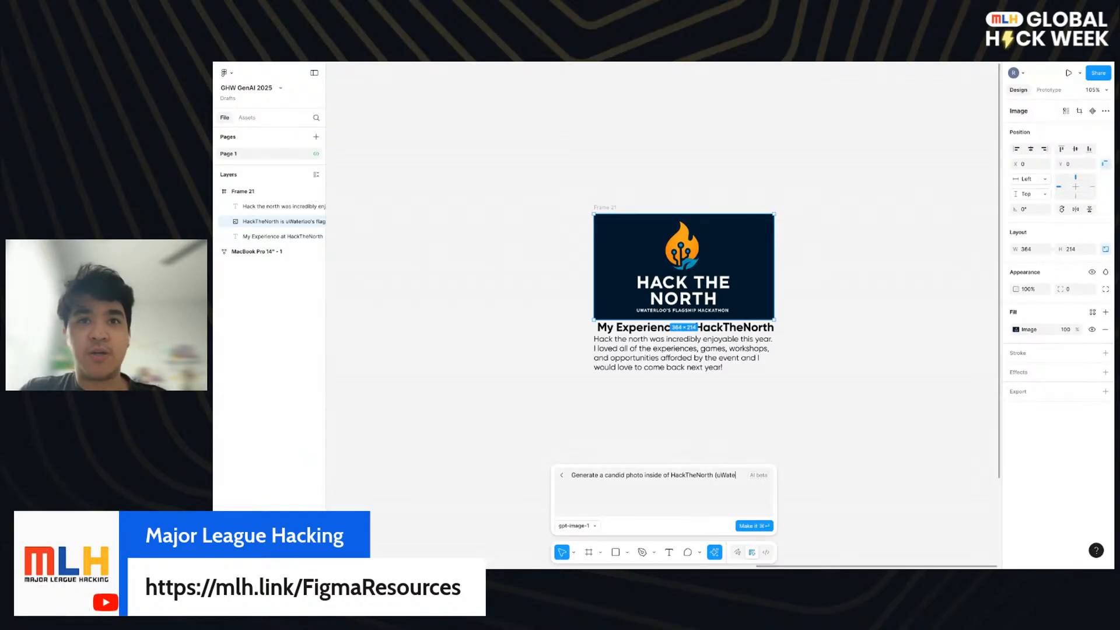
{"action": "type", "text": "rloo's flagship "}
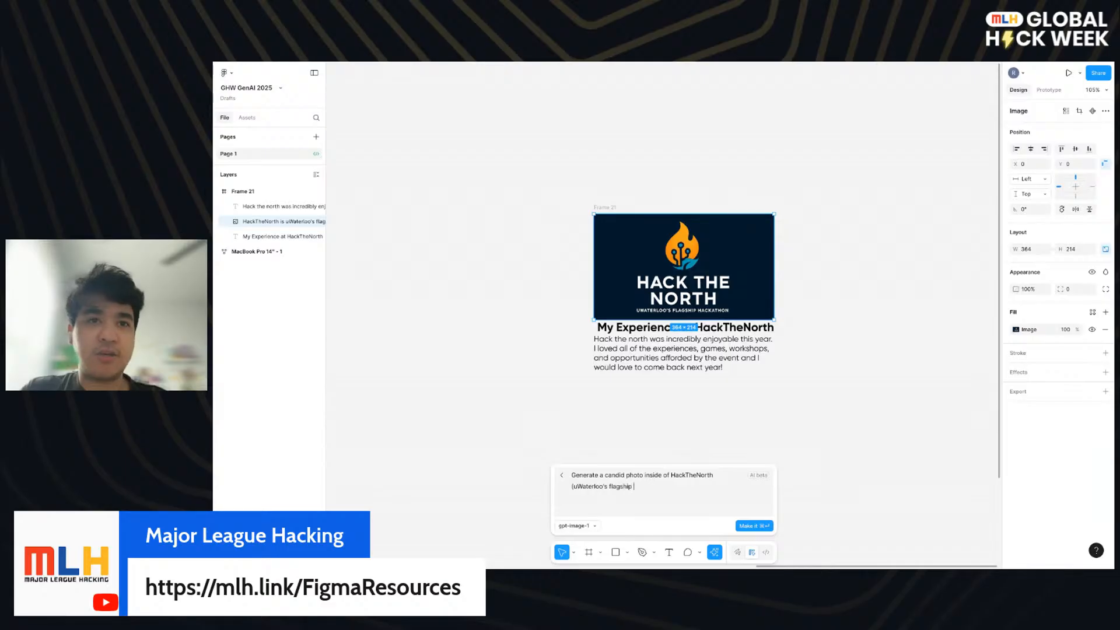
{"action": "type", "text": "hackathon). Think of this as"}
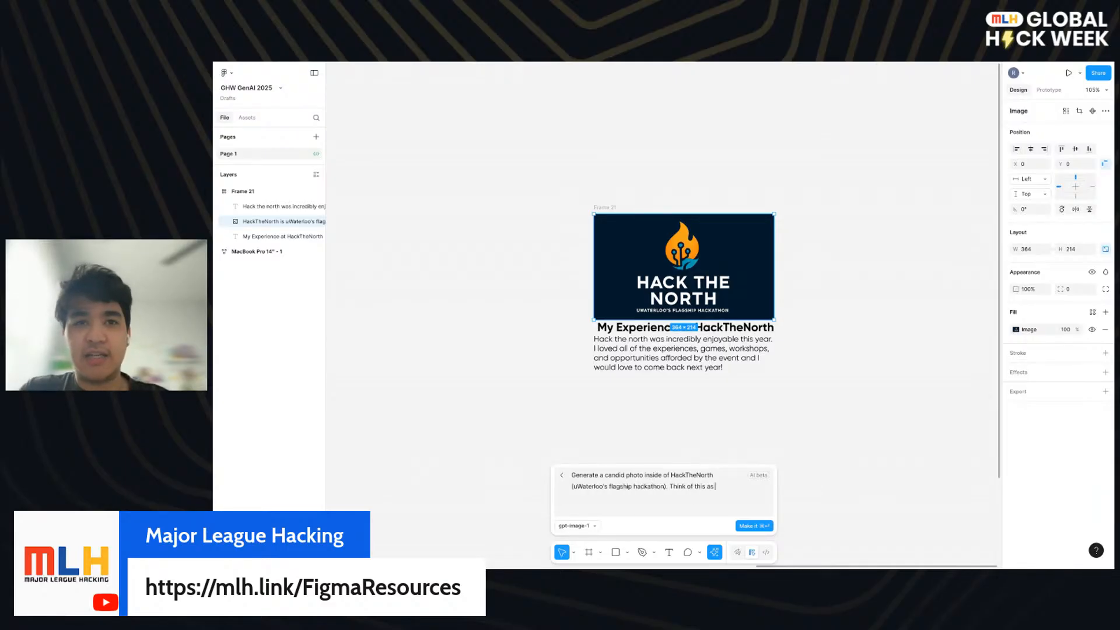
{"action": "type", "text": " a still of an im"}
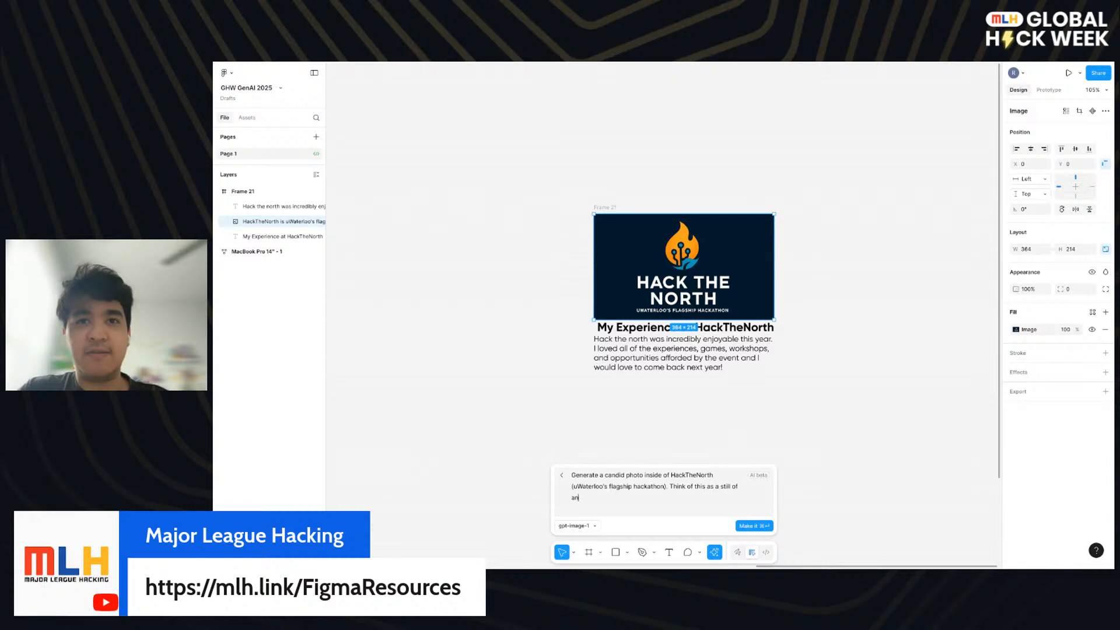
{"action": "type", "text": "age taken during "}
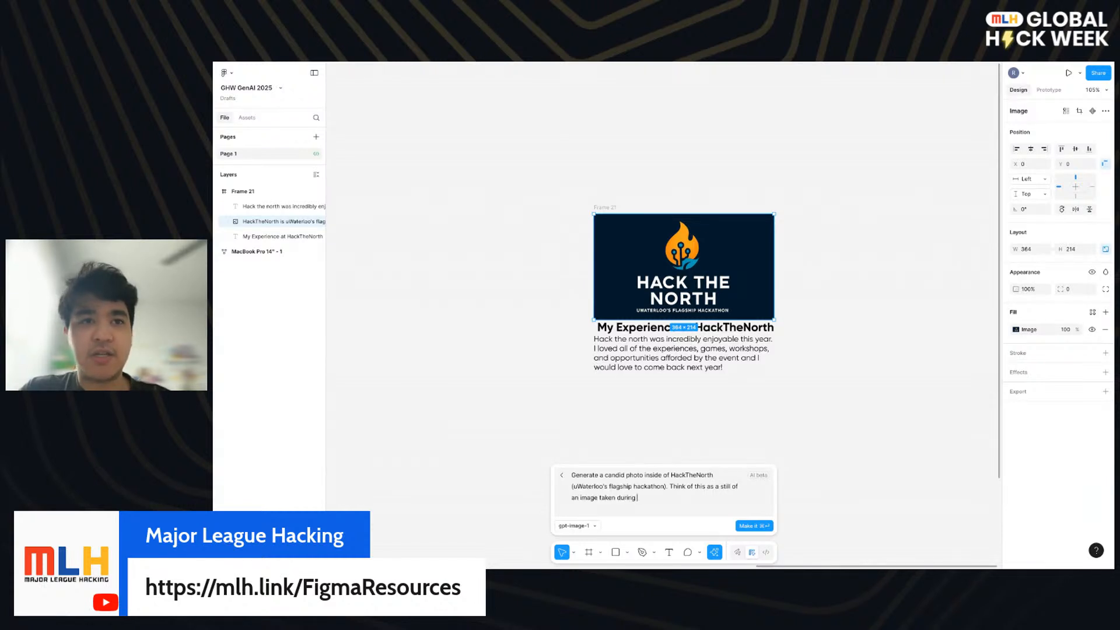
{"action": "type", "text": "the event"}
{"action": "left_click", "coordinate": [751, 526]}
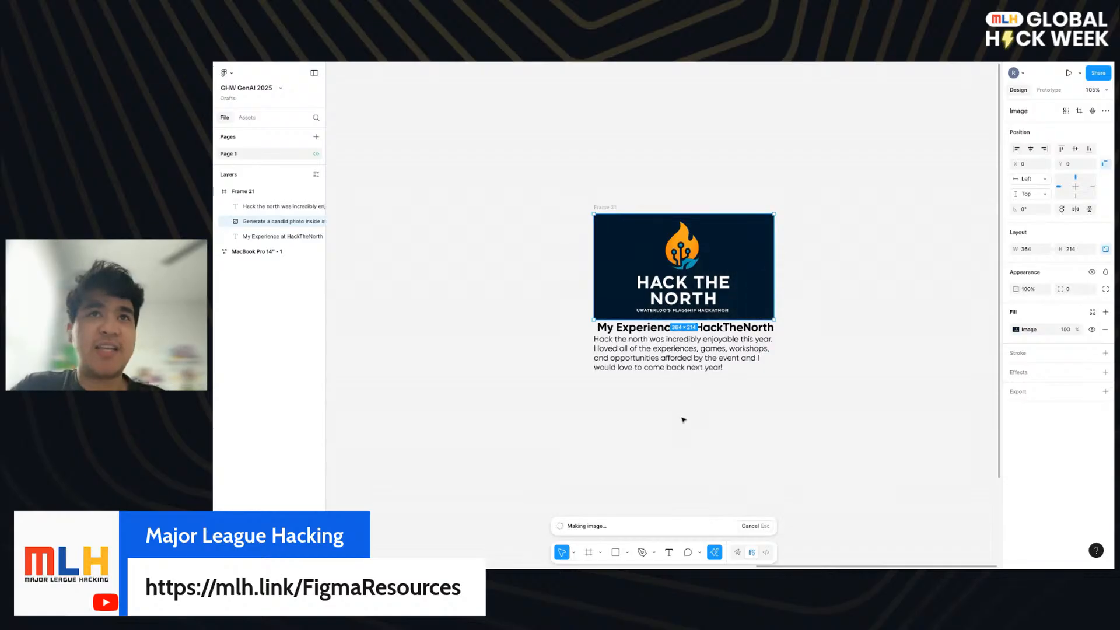
- Add auto layout to the frame holding the image, title and description
{"action": "left_click", "coordinate": [665, 392]}
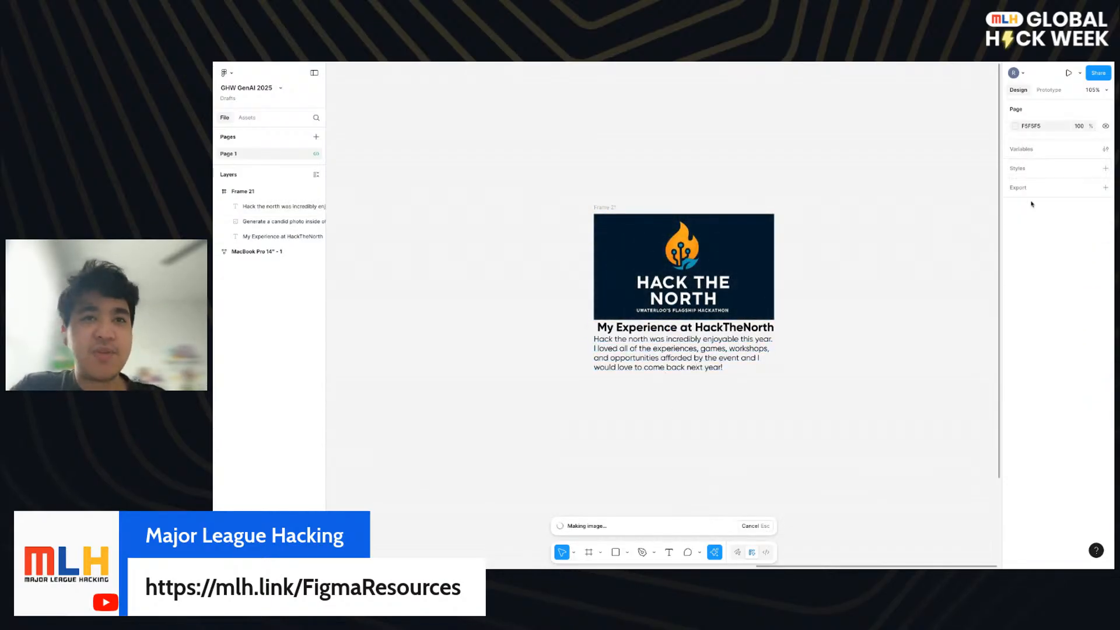
{"action": "left_click", "coordinate": [604, 208]}
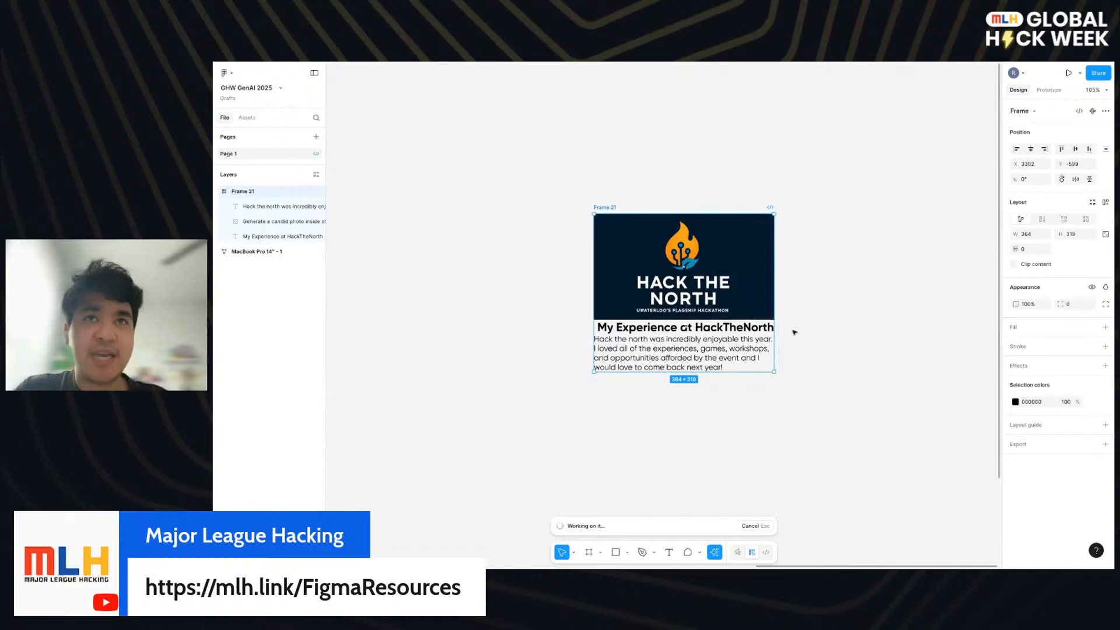
{"action": "key", "text": "shift+a"}
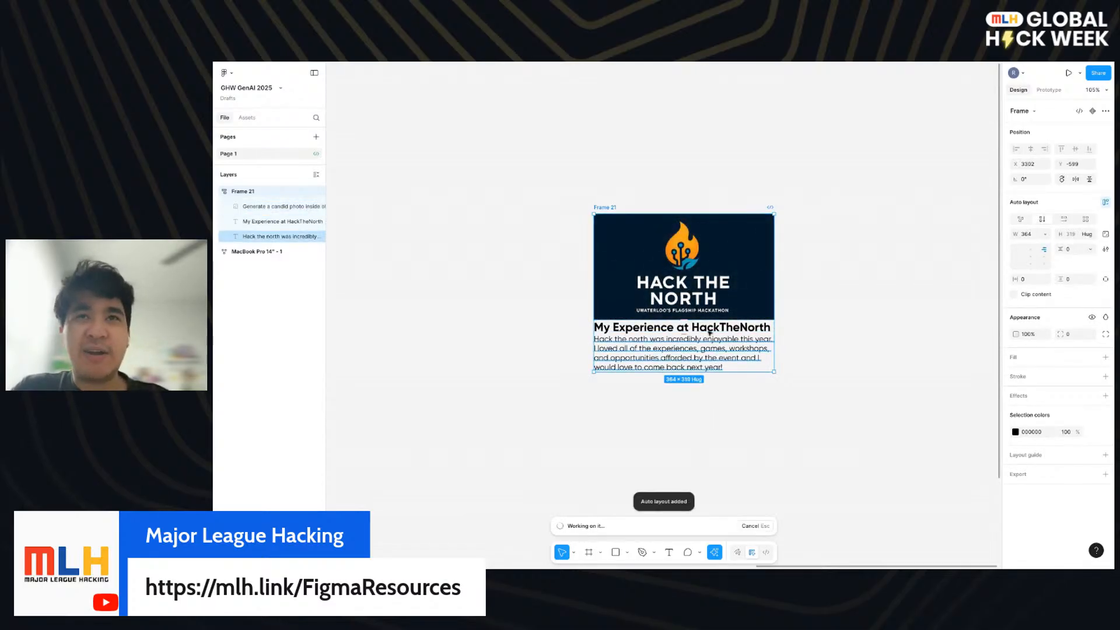
{"action": "left_click", "coordinate": [721, 282]}
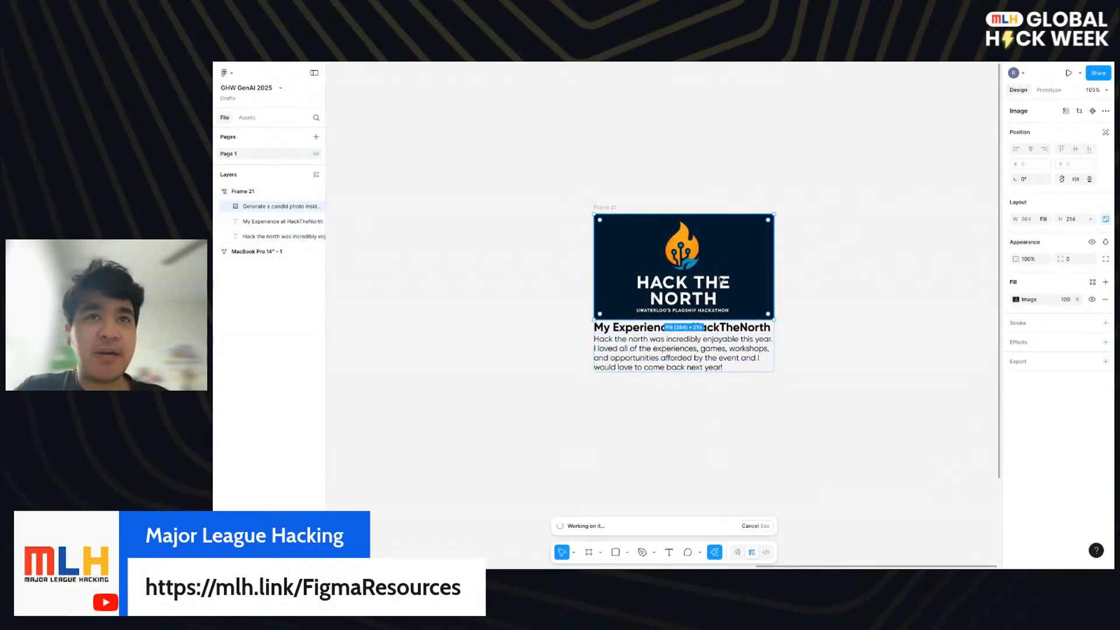
- Examine the newly generated image up close, and check the width and height sizing of the title and description
{"action": "left_click", "coordinate": [691, 453]}
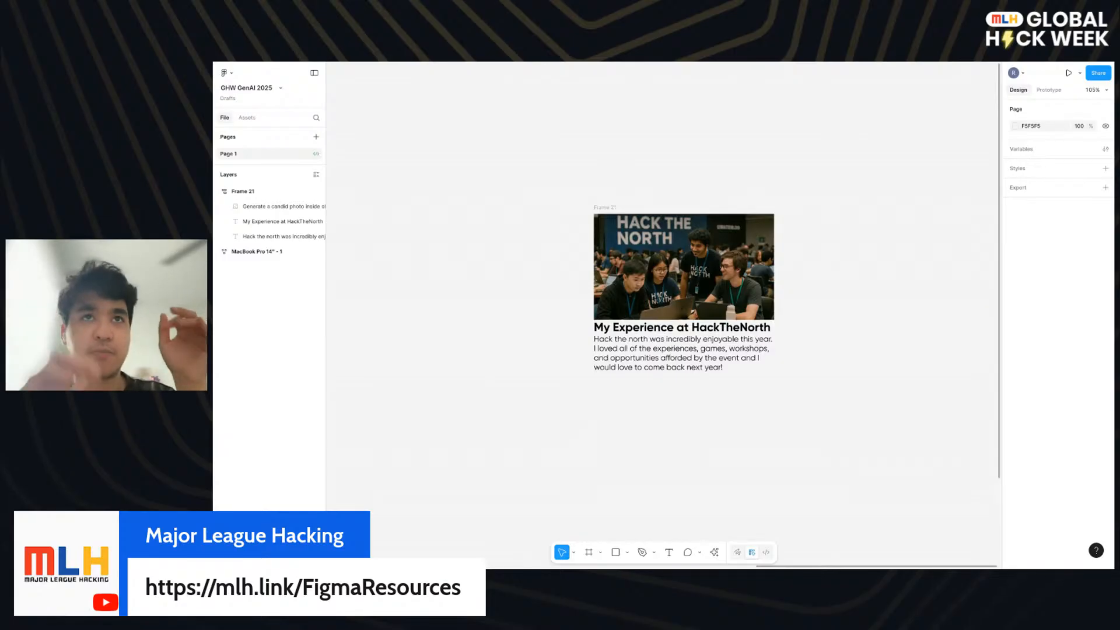
{"action": "scroll", "coordinate": [745, 288], "scroll_direction": "up", "scroll_amount": 3}
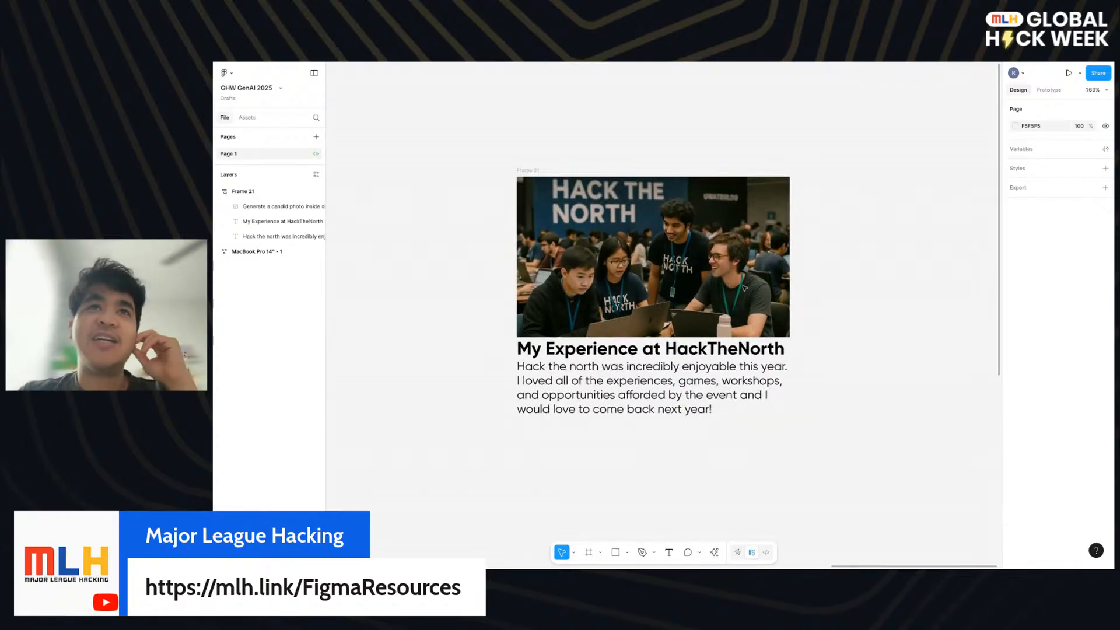
{"action": "scroll", "coordinate": [744, 288], "scroll_direction": "left", "scroll_amount": 2}
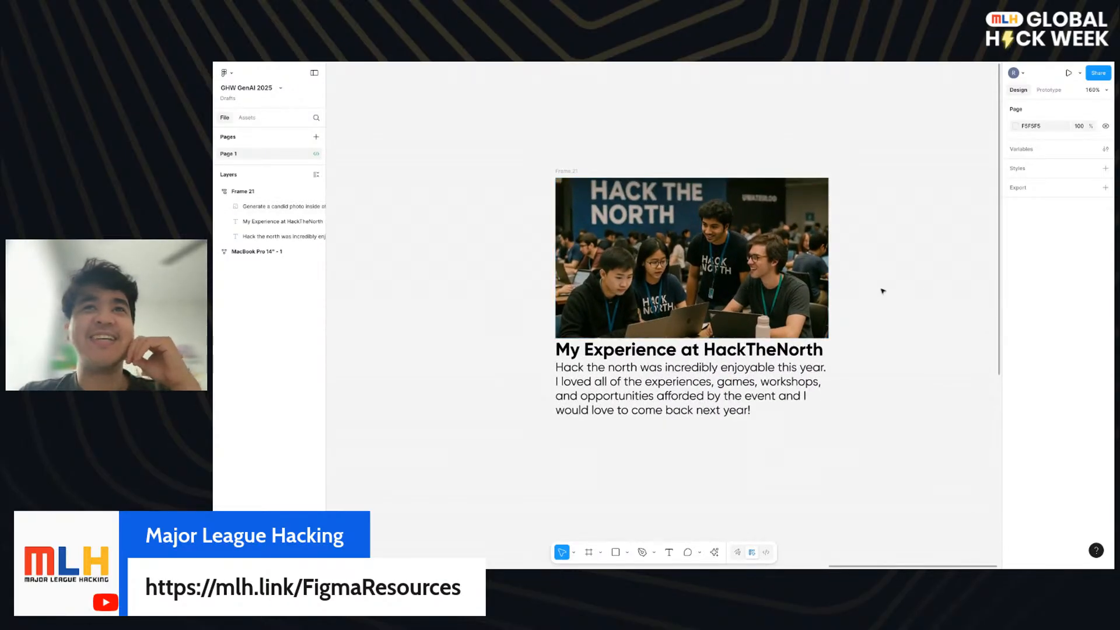
{"action": "scroll", "coordinate": [880, 290], "scroll_direction": "down", "scroll_amount": 3}
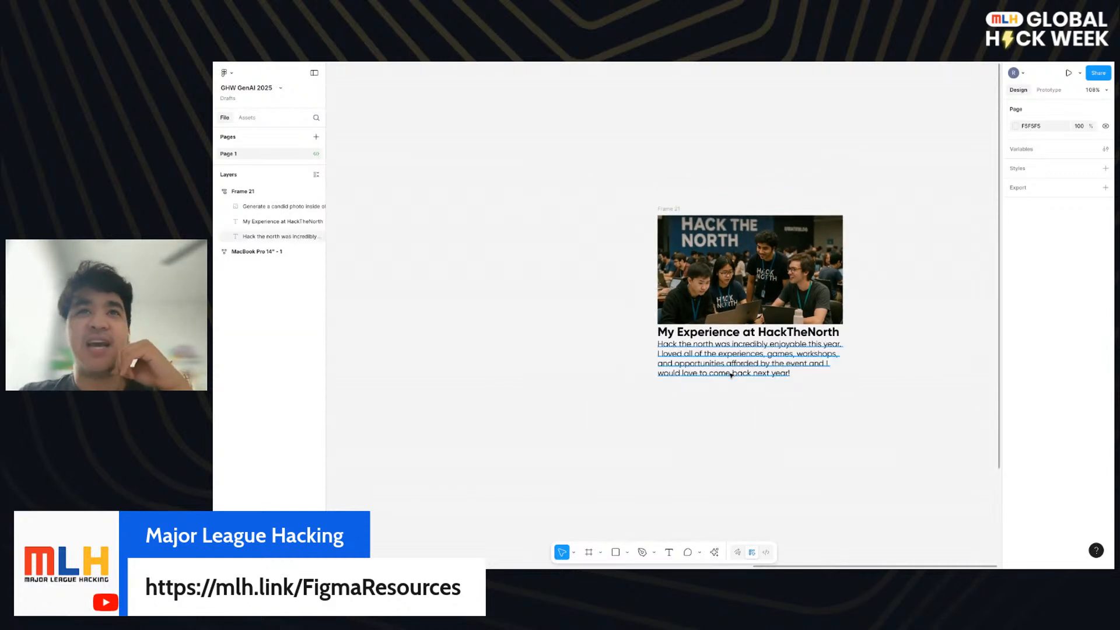
{"action": "left_click", "coordinate": [773, 360]}
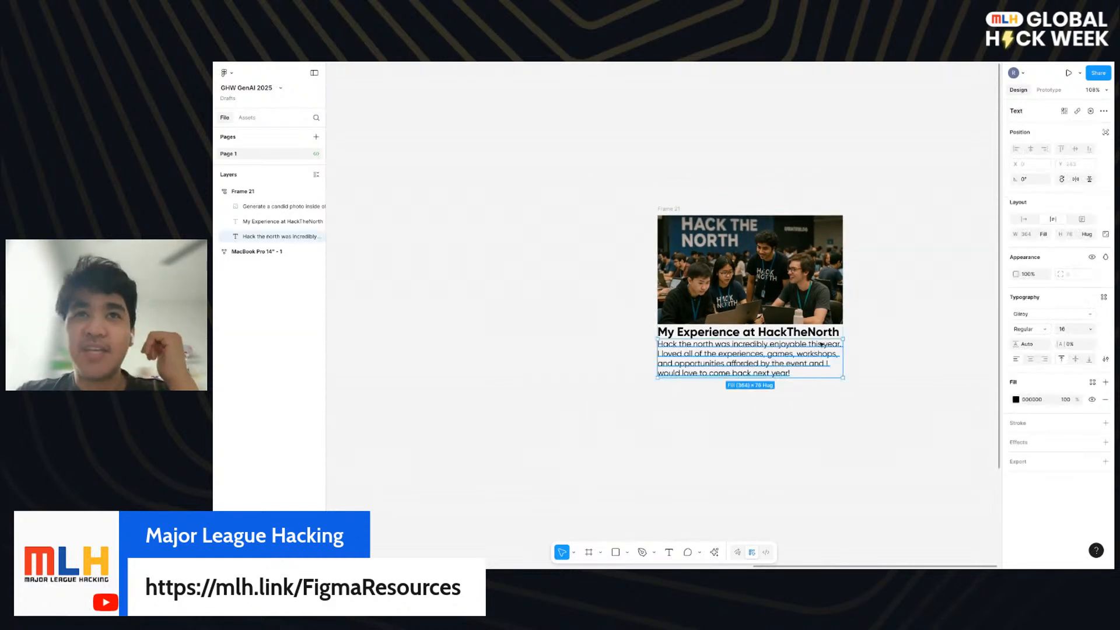
{"action": "left_click", "coordinate": [666, 211]}
{"action": "left_click", "coordinate": [805, 332]}
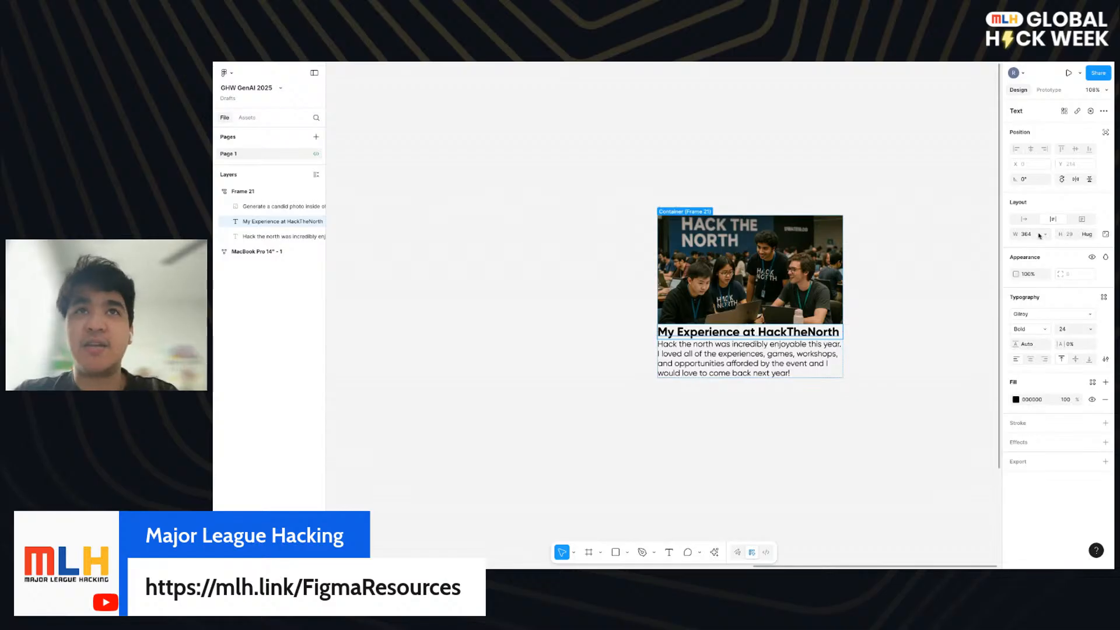
{"action": "left_click", "coordinate": [750, 348]}
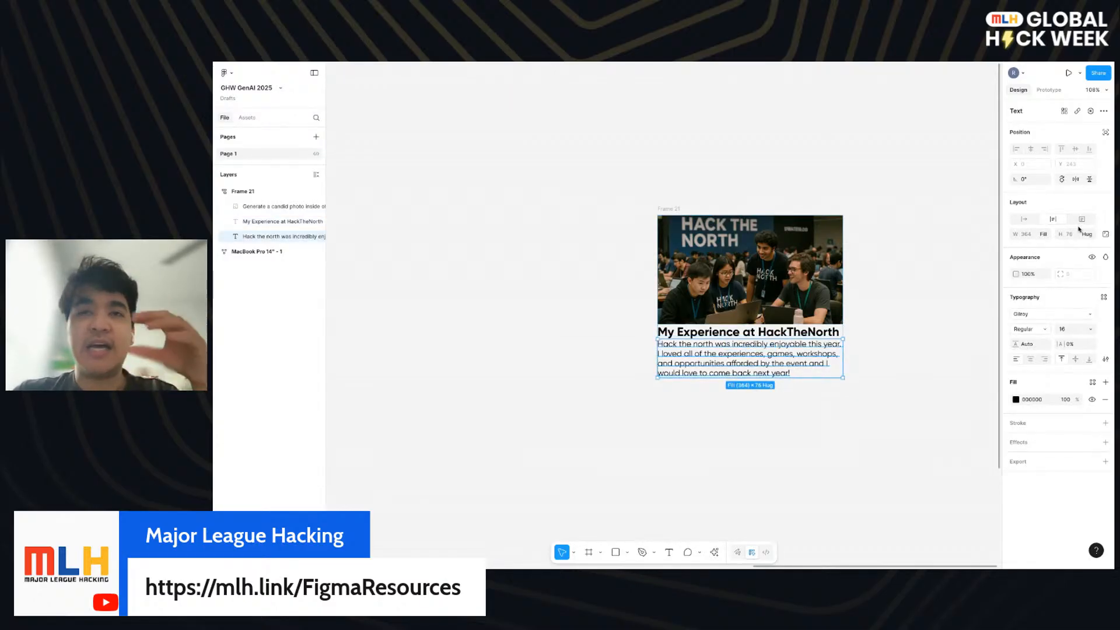
- Try widening the image on its own inside the frame to 365, and undo the resize
{"action": "left_click", "coordinate": [773, 301]}
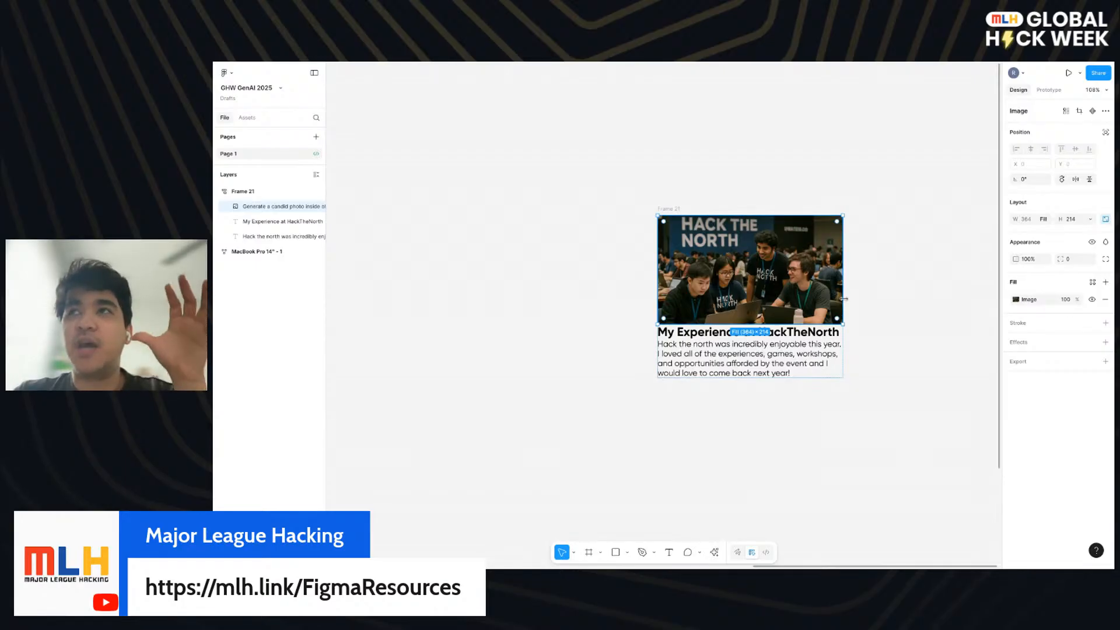
{"action": "left_click_drag", "start_coordinate": [844, 299], "coordinate": [844, 298]}
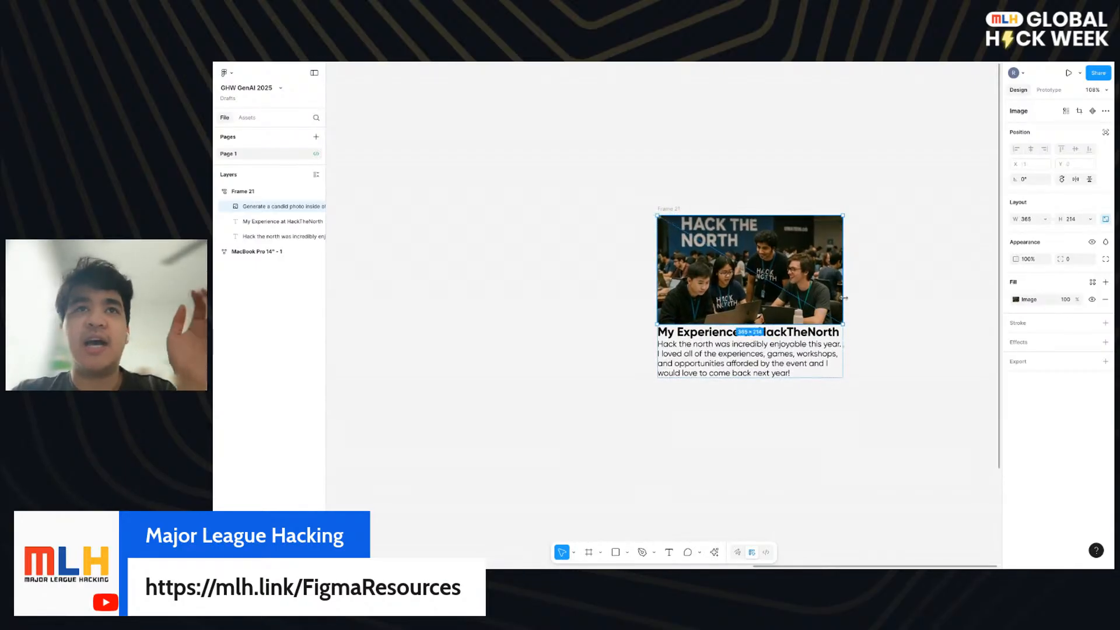
{"action": "key", "text": "ctrl+z"}
{"action": "key", "text": "ctrl+z"}
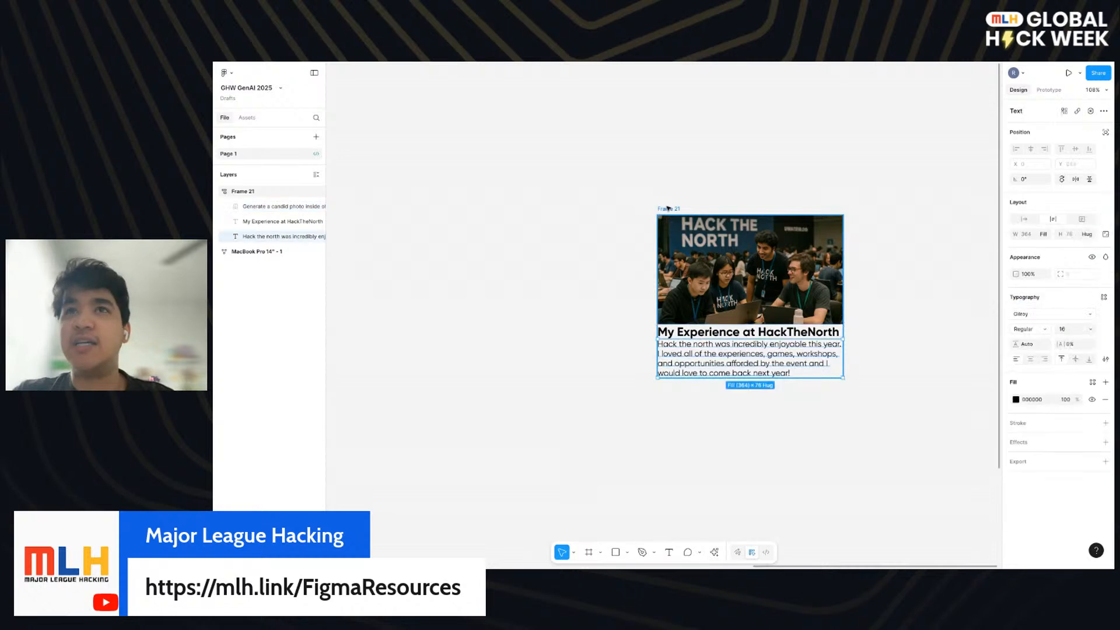
- Narrow the whole card frame to 231 wide to test how its contents adapt
{"action": "left_click", "coordinate": [668, 209]}
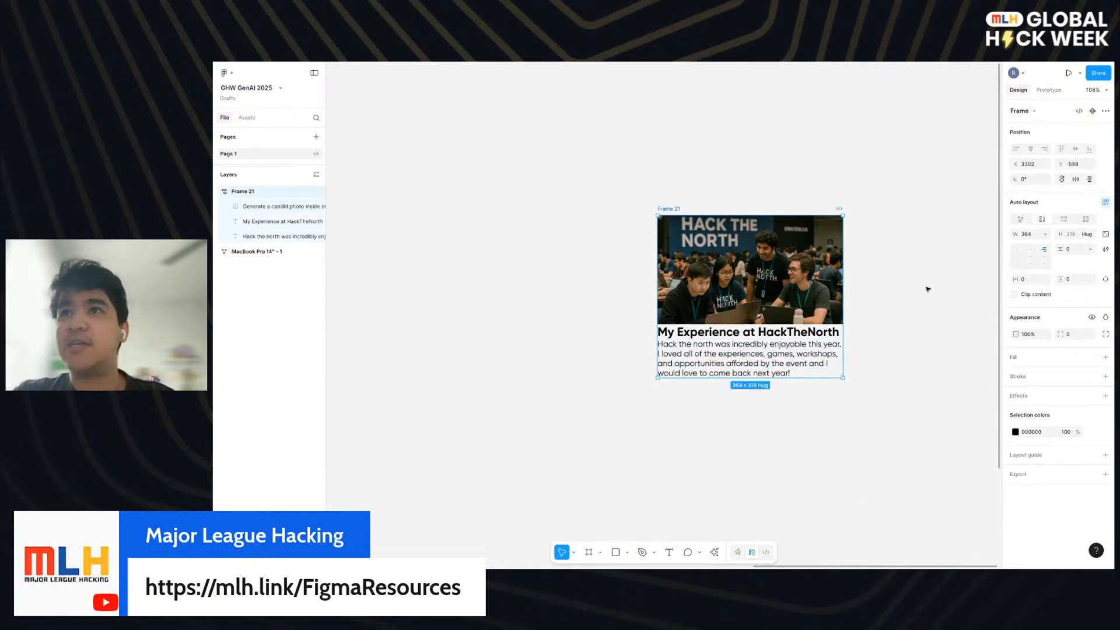
{"action": "mouse_move", "coordinate": [842, 346]}
{"action": "left_mouse_down"}
{"action": "mouse_move", "coordinate": [759, 346]}
{"action": "mouse_move", "coordinate": [843, 346]}
{"action": "left_mouse_up"}
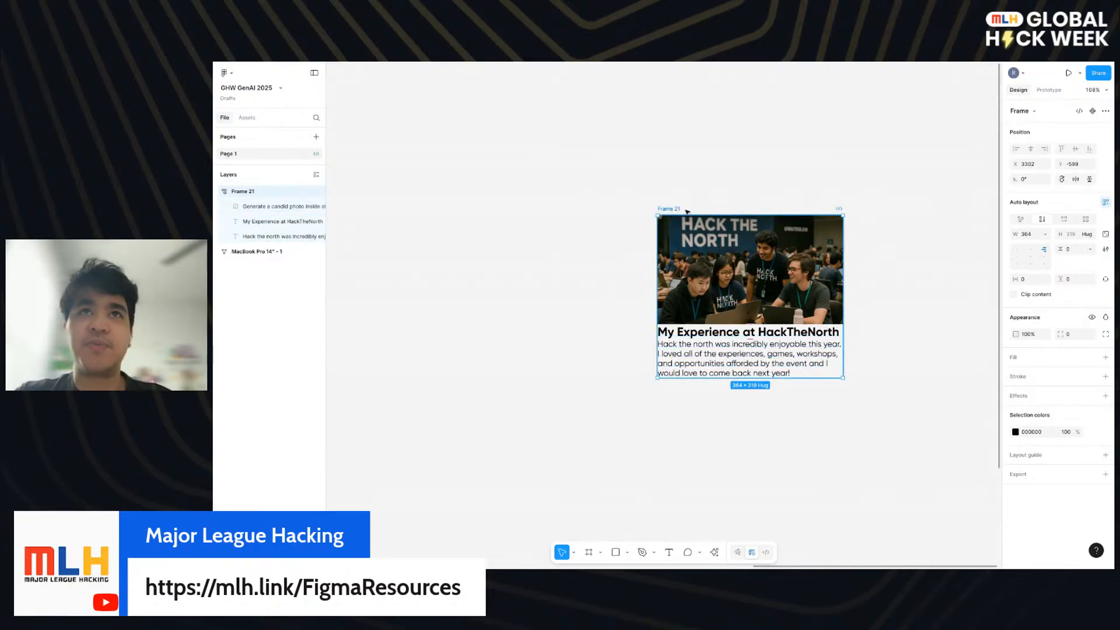
{"action": "left_click_drag", "start_coordinate": [845, 261], "coordinate": [776, 258]}
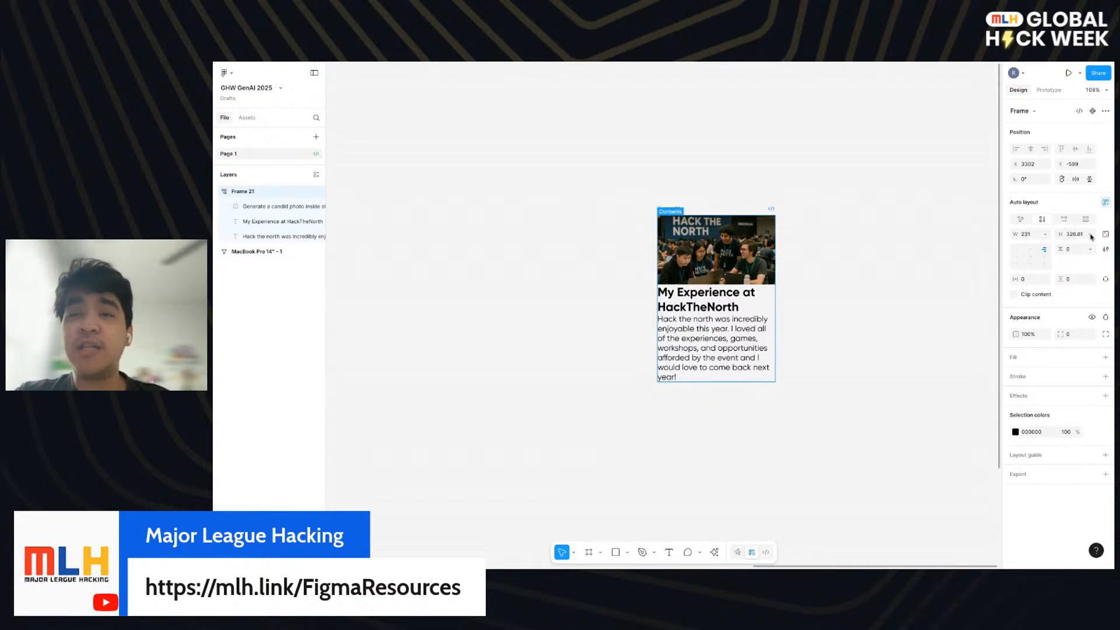
- Check the frame's width sizing options and set its fixed width to 256
{"action": "left_click", "coordinate": [1044, 235]}
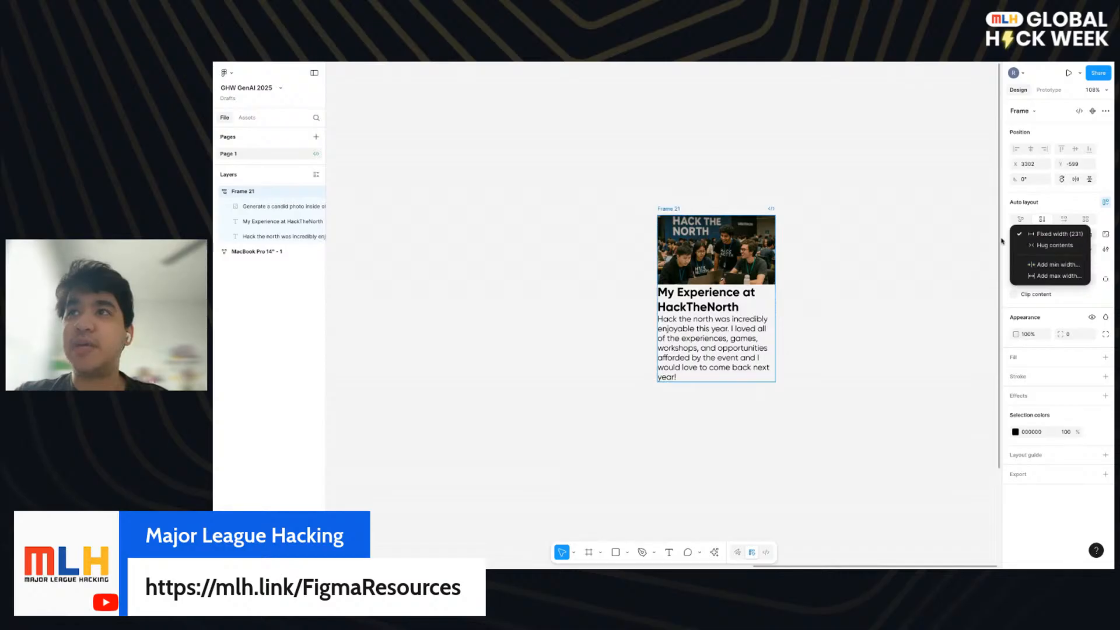
{"action": "key", "text": "Escape"}
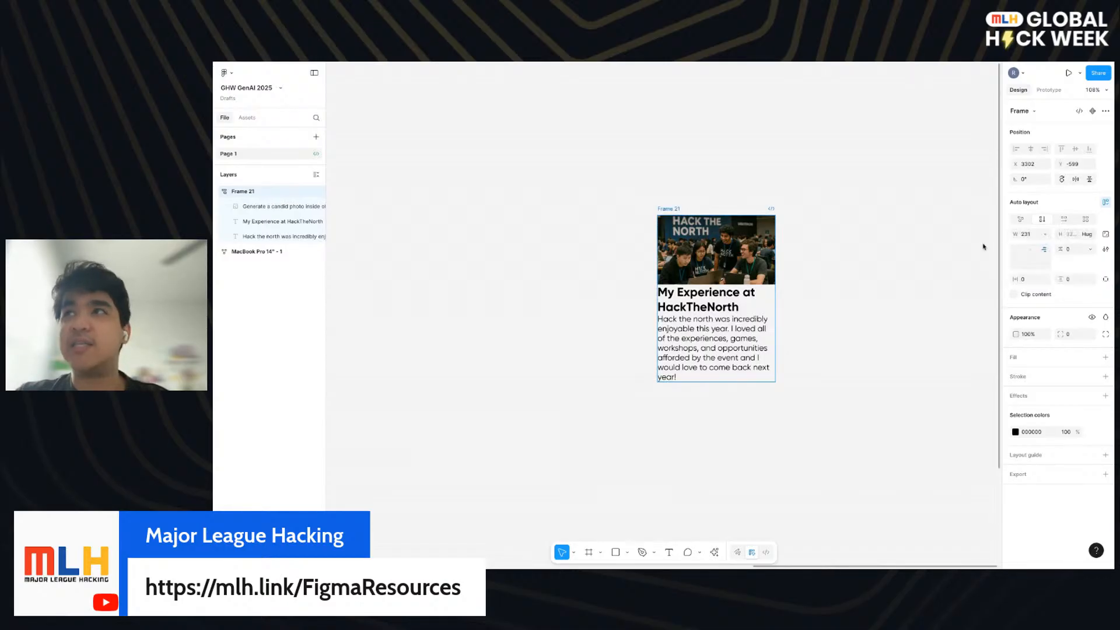
{"action": "left_click", "coordinate": [1034, 236]}
{"action": "type", "text": "256"}
{"action": "key", "text": "Return"}
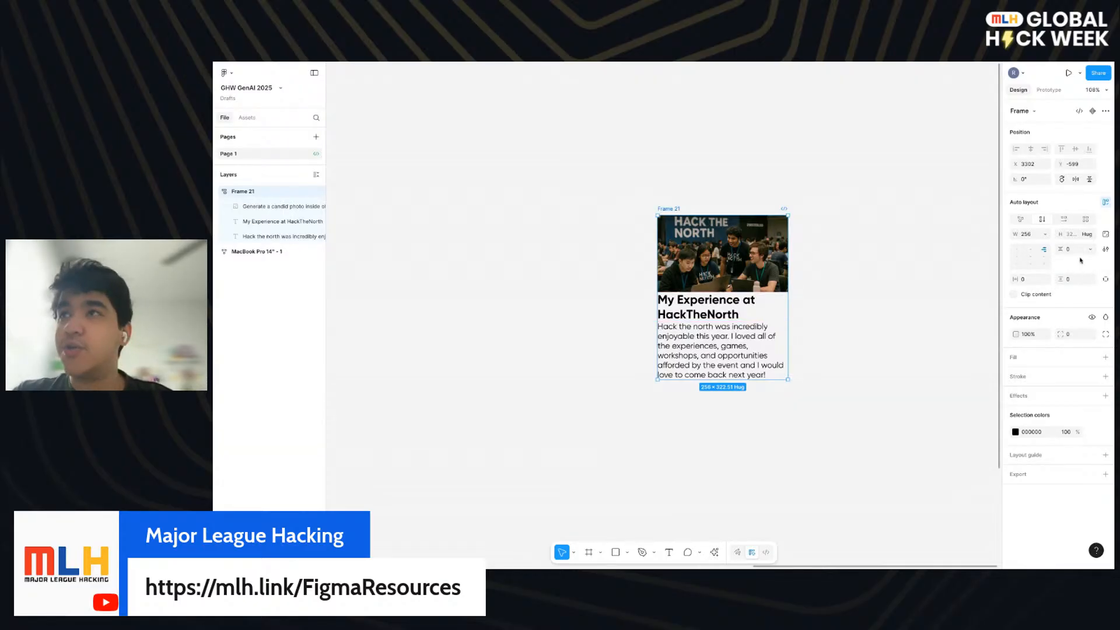
- Align the card's contents to the top-left and set the vertical gap between its items to 6
{"action": "left_click", "coordinate": [1077, 252]}
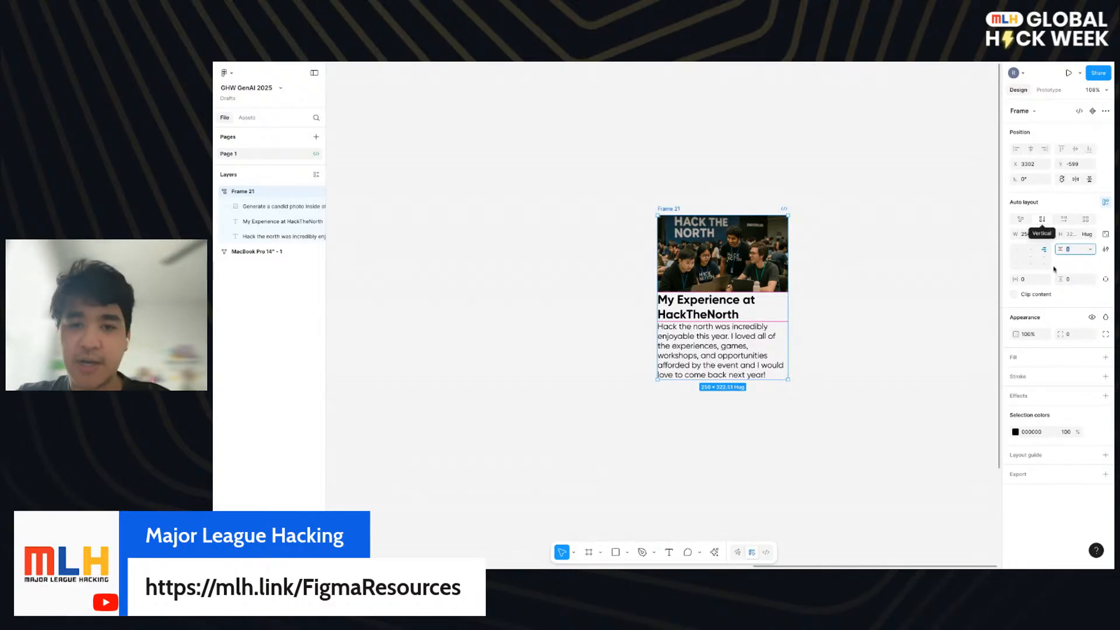
{"action": "left_click", "coordinate": [1017, 251]}
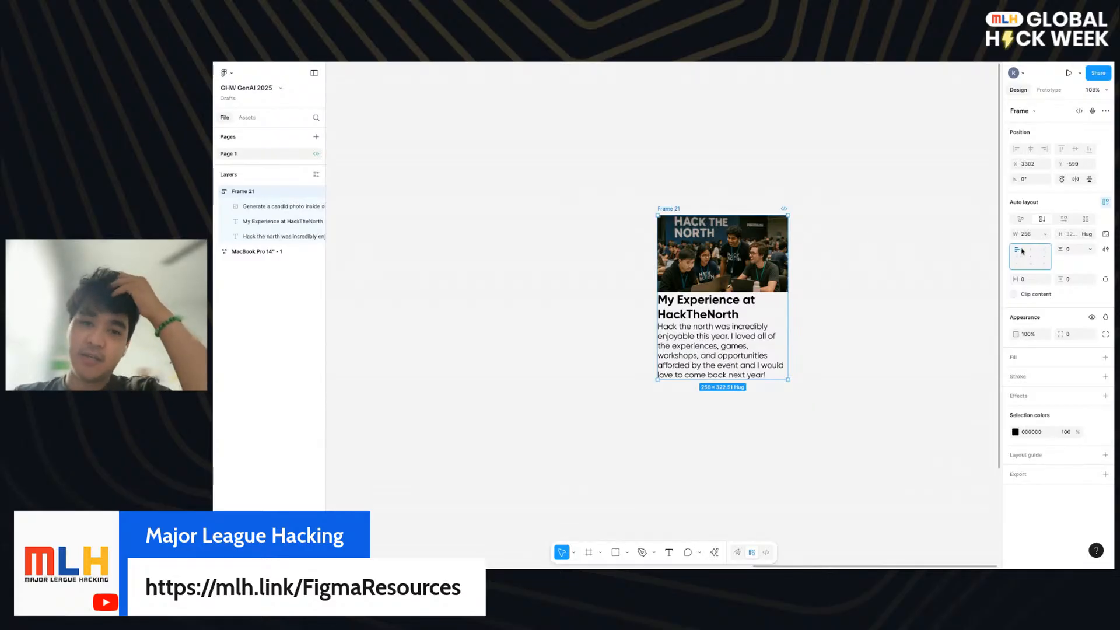
{"action": "left_click", "coordinate": [1077, 249]}
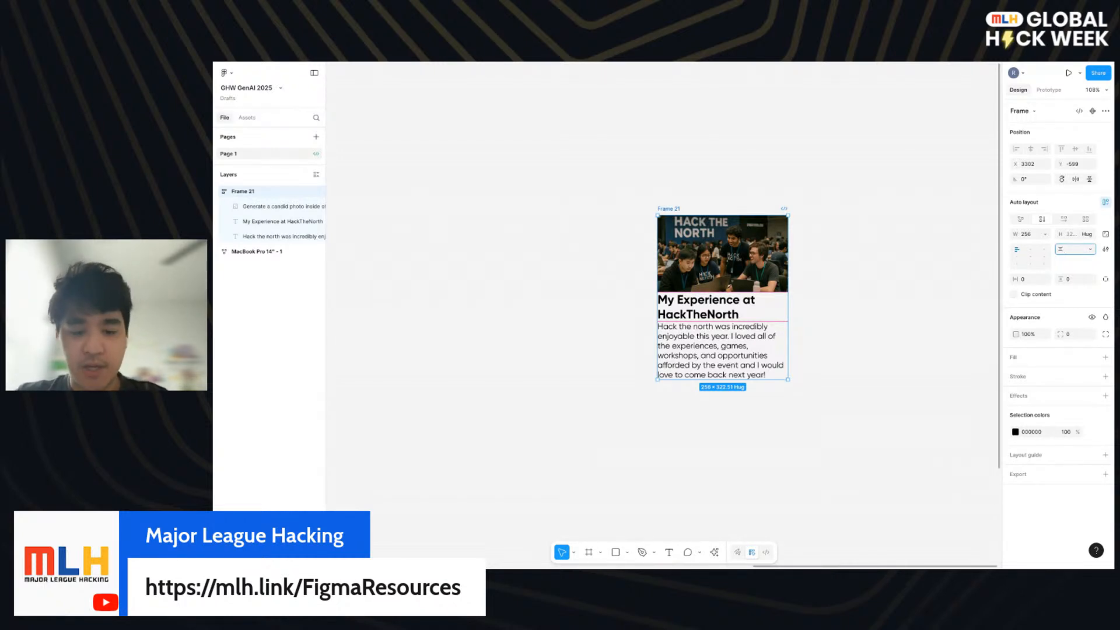
{"action": "type", "text": "8"}
{"action": "key", "text": "Return"}
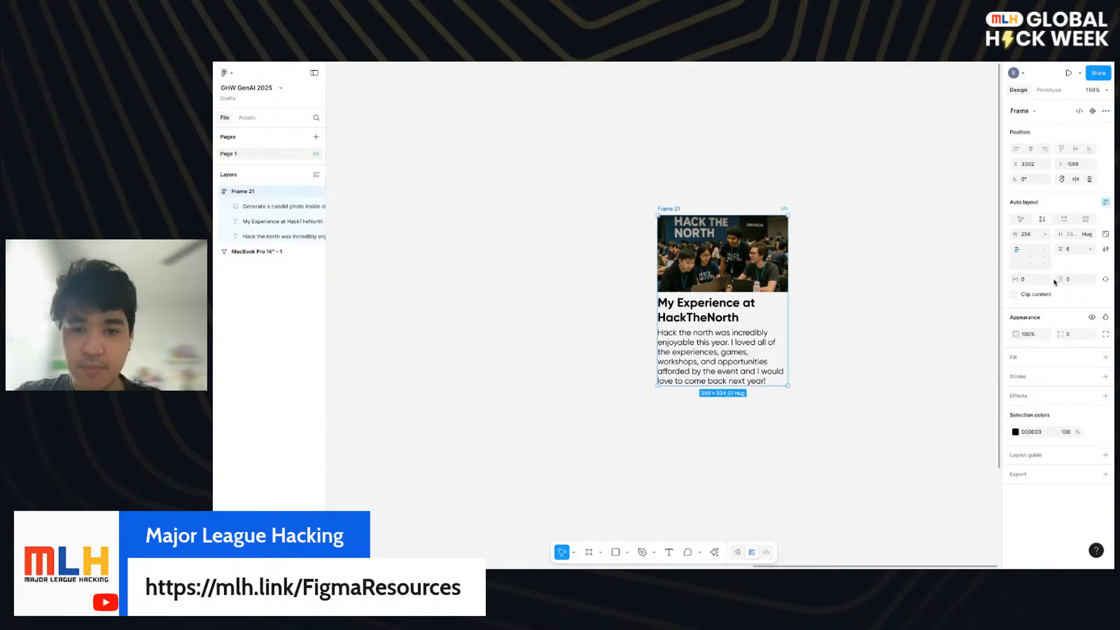
- Set both the horizontal and vertical padding of the card frame to 24
{"action": "left_click", "coordinate": [1028, 280]}
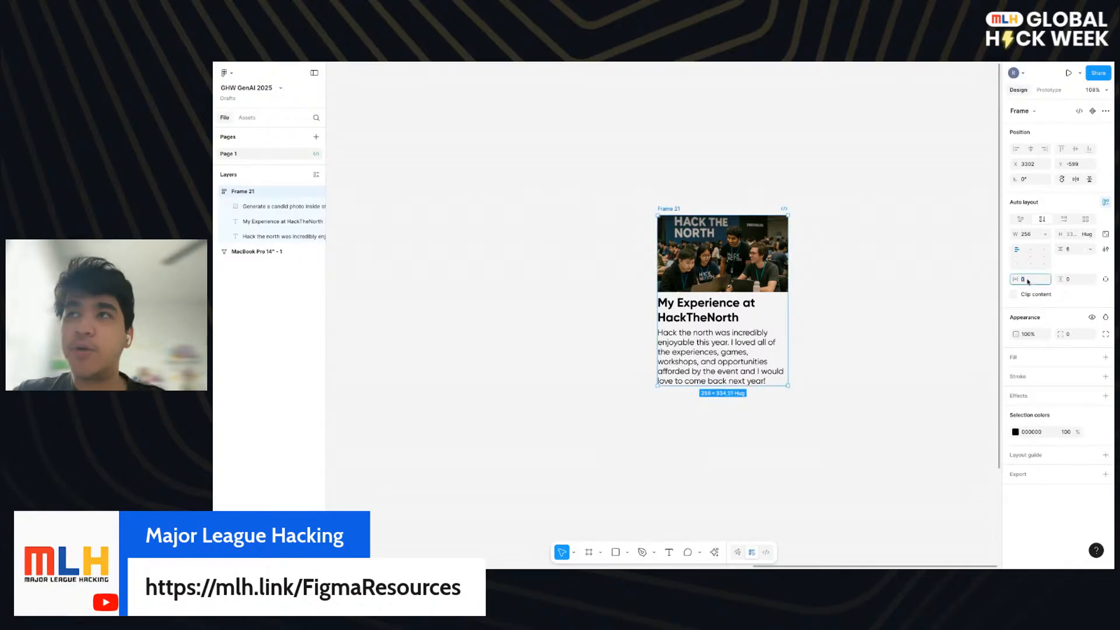
{"action": "type", "text": "24"}
{"action": "key", "text": "Tab"}
{"action": "type", "text": "24"}
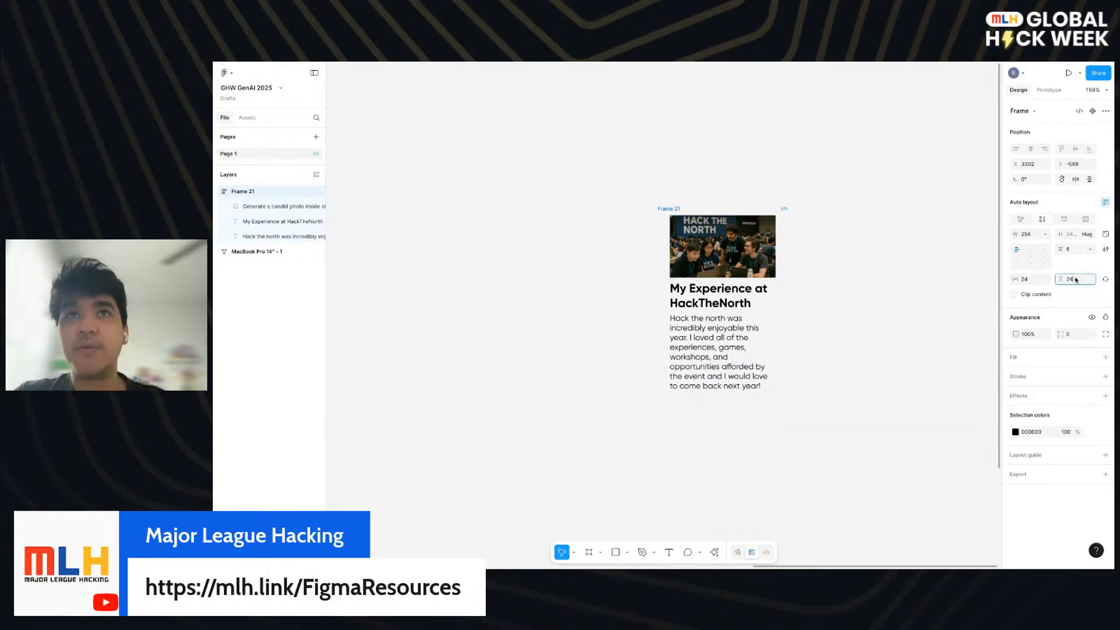
{"action": "key", "text": "Return"}
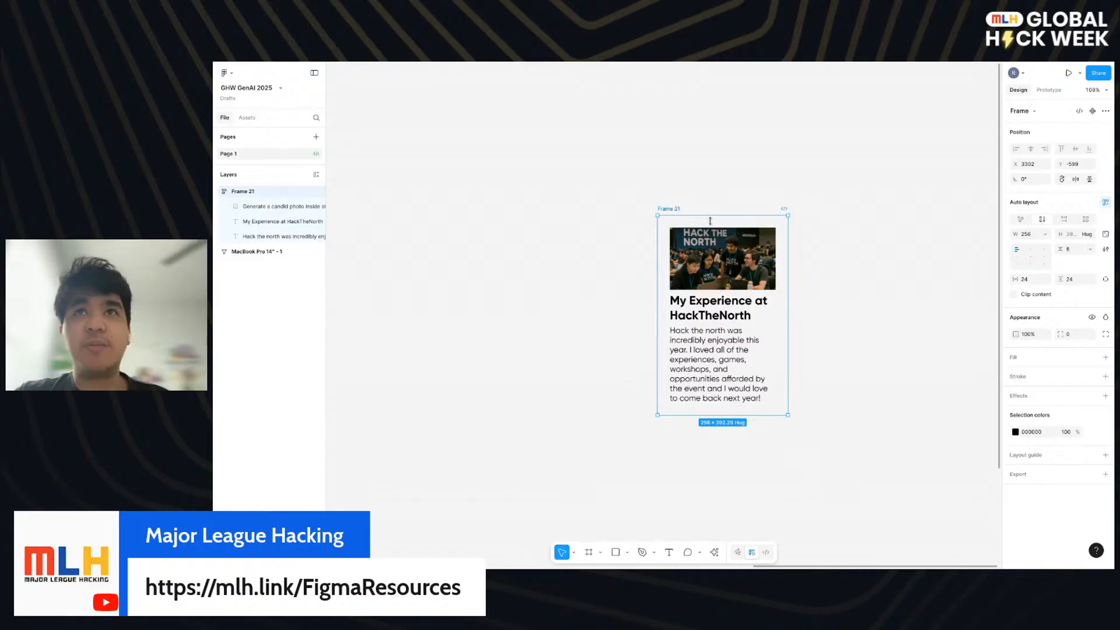
- Widen the card frame, trying a width of 400 before settling on 412 so the title fits on one line
{"action": "left_click_drag", "start_coordinate": [790, 254], "coordinate": [870, 254]}
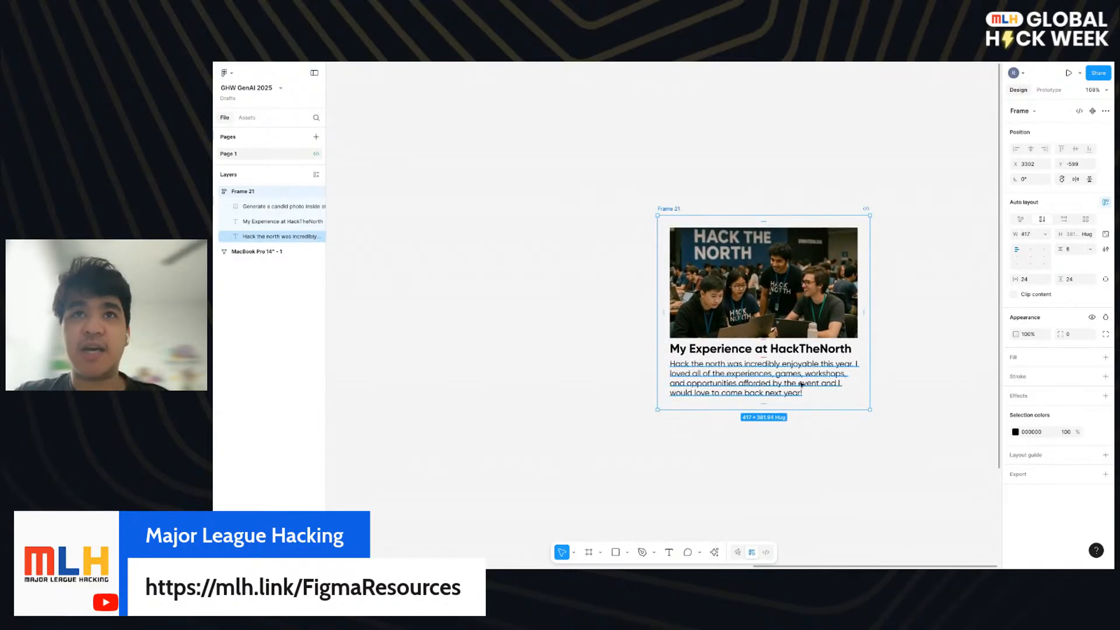
{"action": "left_click", "coordinate": [1030, 238]}
{"action": "type", "text": "400"}
{"action": "key", "text": "Return"}
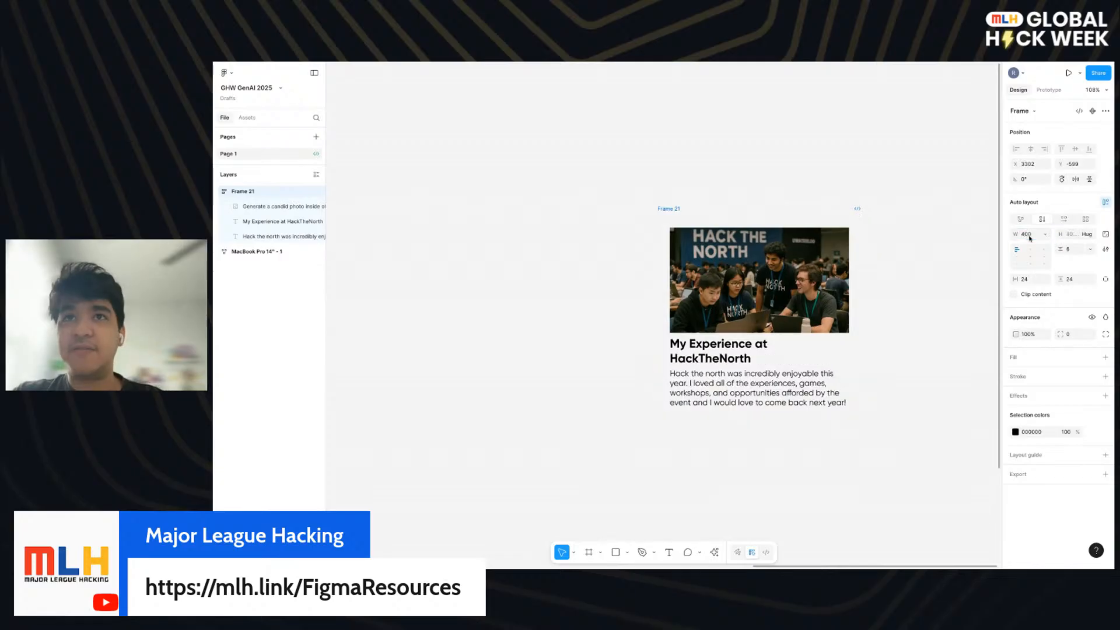
{"action": "left_click", "coordinate": [1030, 238]}
{"action": "type", "text": "412"}
{"action": "key", "text": "Return"}
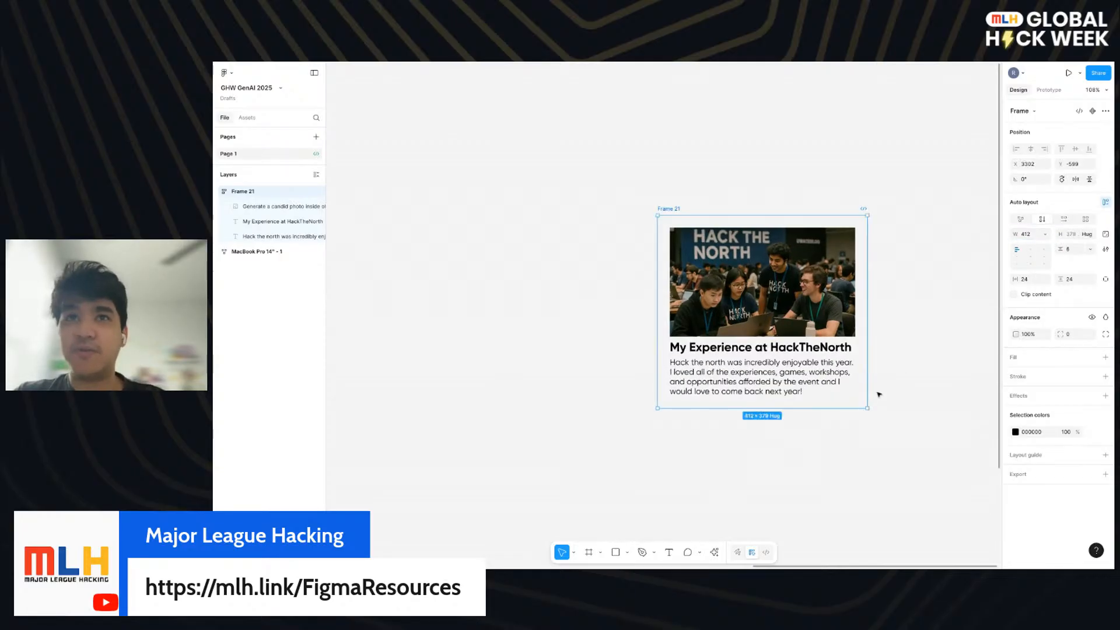
- Add a black inside stroke of weight 2 to the card frame and round its corners to a radius of 16
{"action": "left_click", "coordinate": [903, 374]}
{"action": "left_click", "coordinate": [666, 209]}
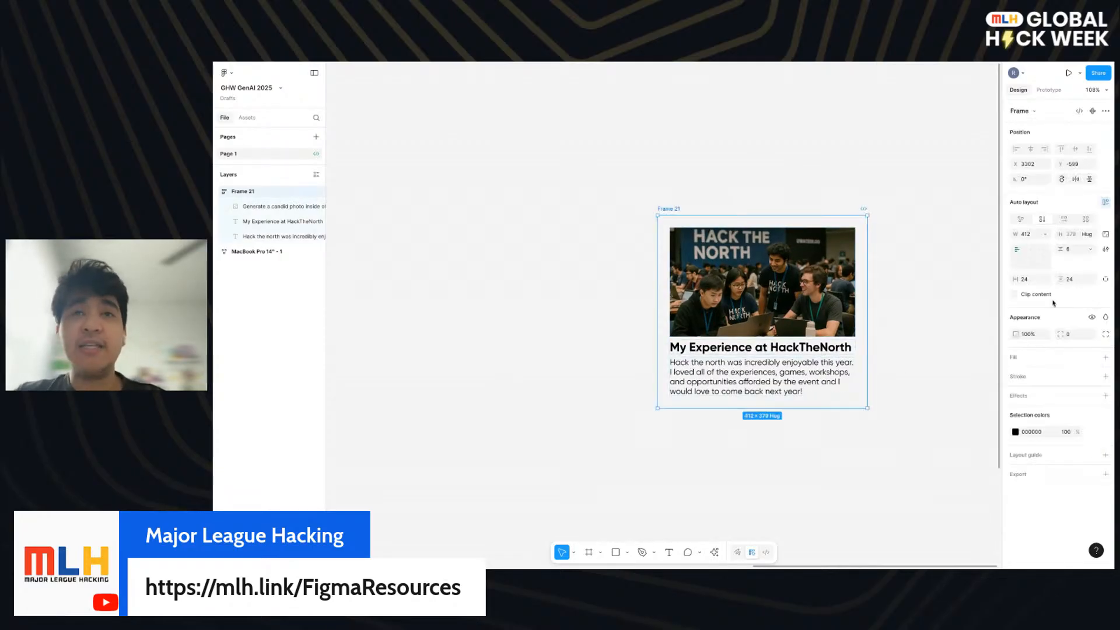
{"action": "left_click", "coordinate": [1106, 376]}
{"action": "left_click", "coordinate": [1016, 394]}
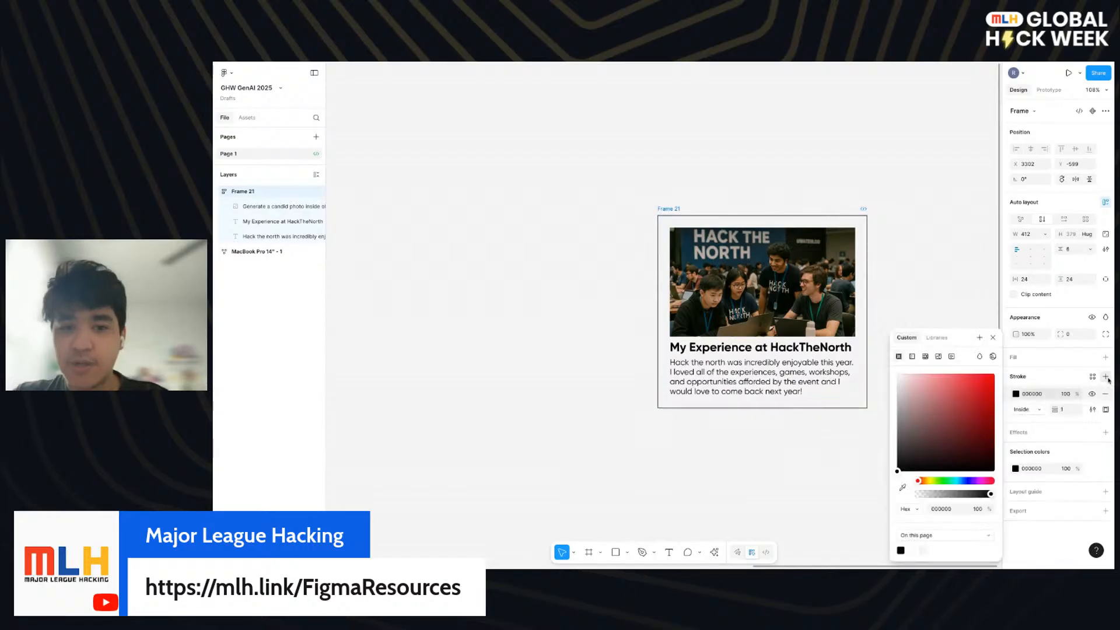
{"action": "left_click", "coordinate": [1066, 411]}
{"action": "type", "text": "2"}
{"action": "key", "text": "Return"}
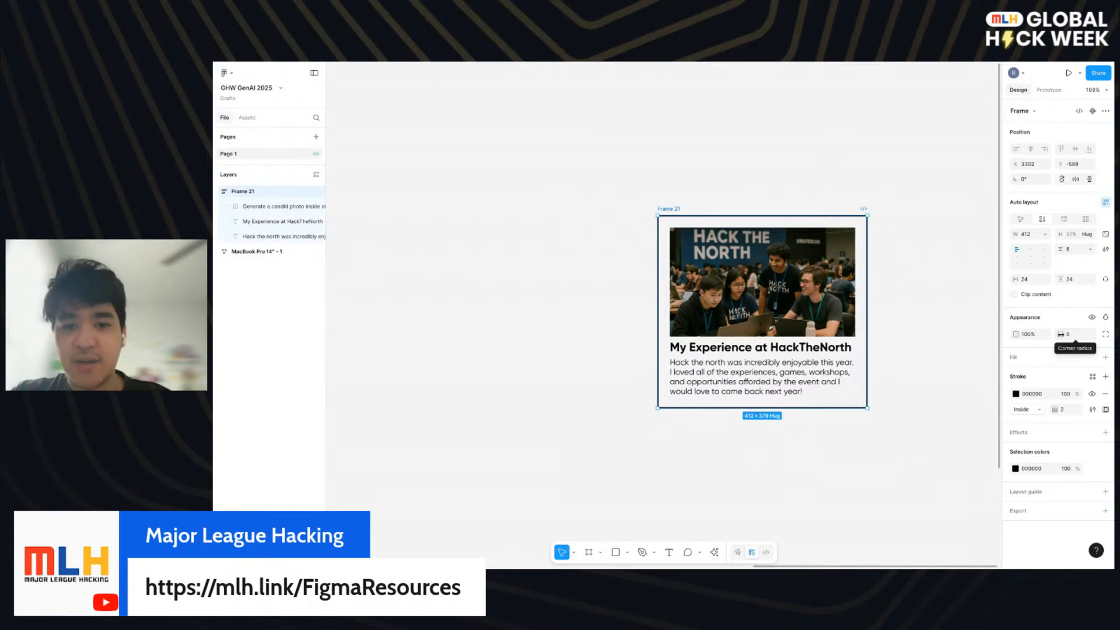
{"action": "left_click", "coordinate": [1072, 336]}
{"action": "type", "text": "16"}
{"action": "key", "text": "Return"}
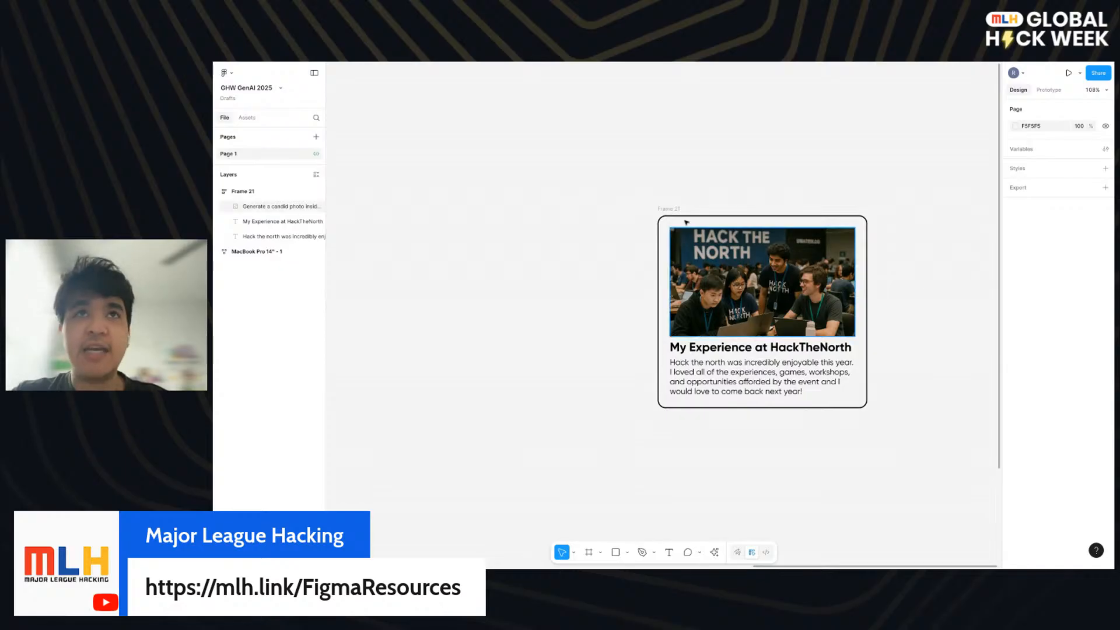
- Give the card frame a white FFFFFF fill and move it slightly up and to the left on the canvas
{"action": "left_click", "coordinate": [1028, 360]}
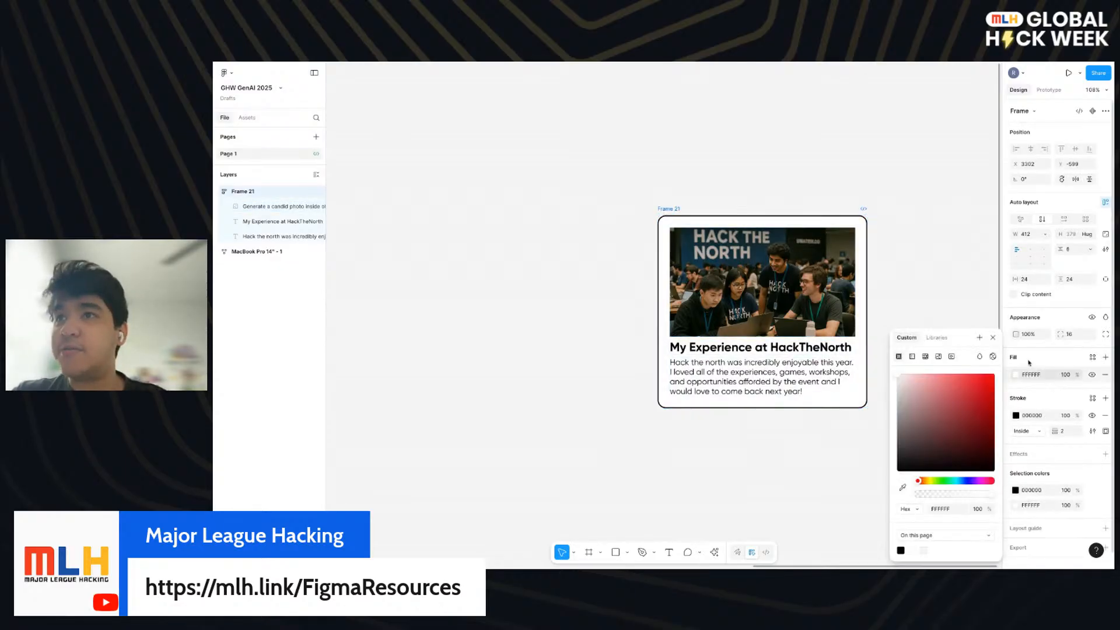
{"action": "left_click", "coordinate": [944, 293]}
{"action": "left_click_drag", "start_coordinate": [680, 211], "coordinate": [648, 199]}
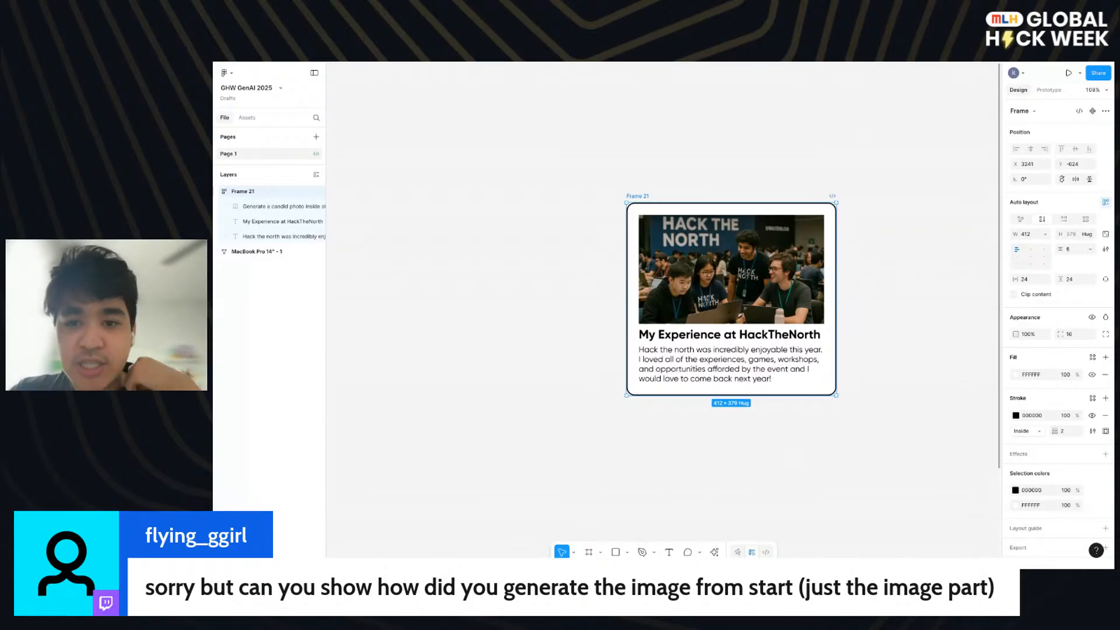
- Draw a rectangle about 445 by 273 to the right of the card and switch its fill from a solid colour to an image
{"action": "scroll", "coordinate": [869, 463], "scroll_direction": "right", "scroll_amount": 5}
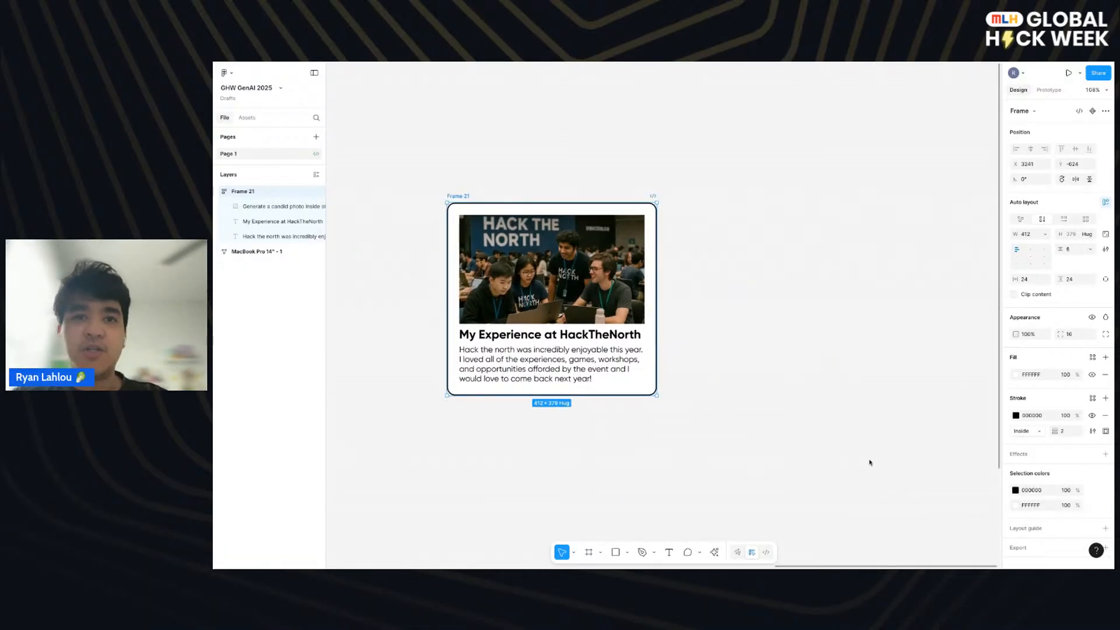
{"action": "key", "text": "r"}
{"action": "mouse_move", "coordinate": [744, 199]}
{"action": "left_mouse_down"}
{"action": "mouse_move", "coordinate": [927, 300]}
{"action": "mouse_move", "coordinate": [945, 372]}
{"action": "mouse_move", "coordinate": [971, 337]}
{"action": "left_mouse_up"}
{"action": "scroll", "coordinate": [972, 293], "scroll_direction": "right", "scroll_amount": 5}
{"action": "scroll", "coordinate": [973, 293], "scroll_direction": "up", "scroll_amount": 1}
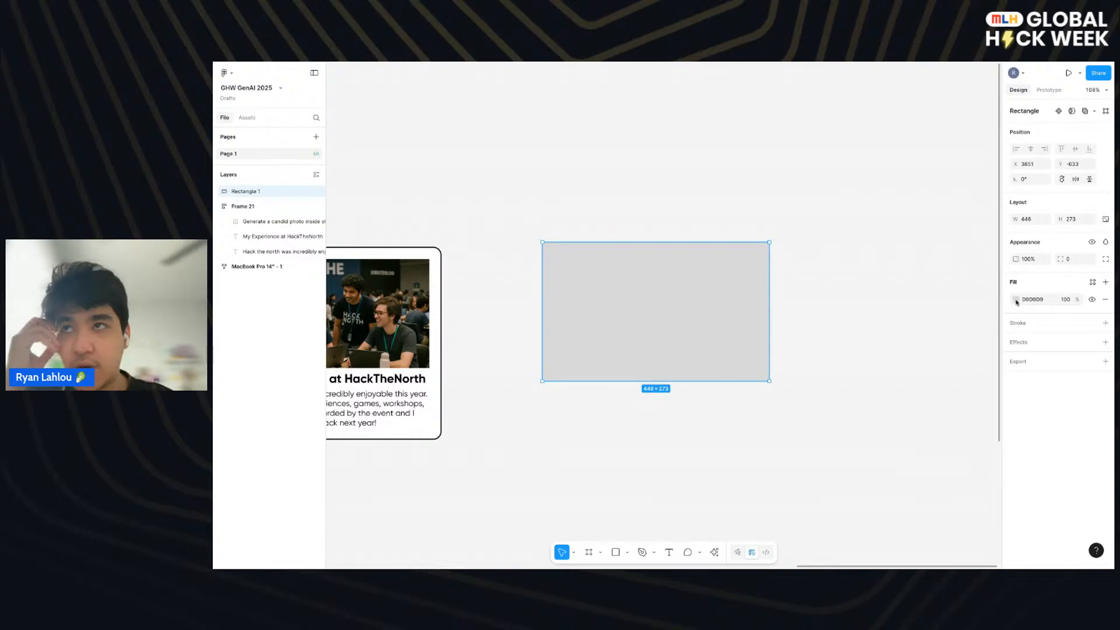
{"action": "left_click", "coordinate": [1016, 299]}
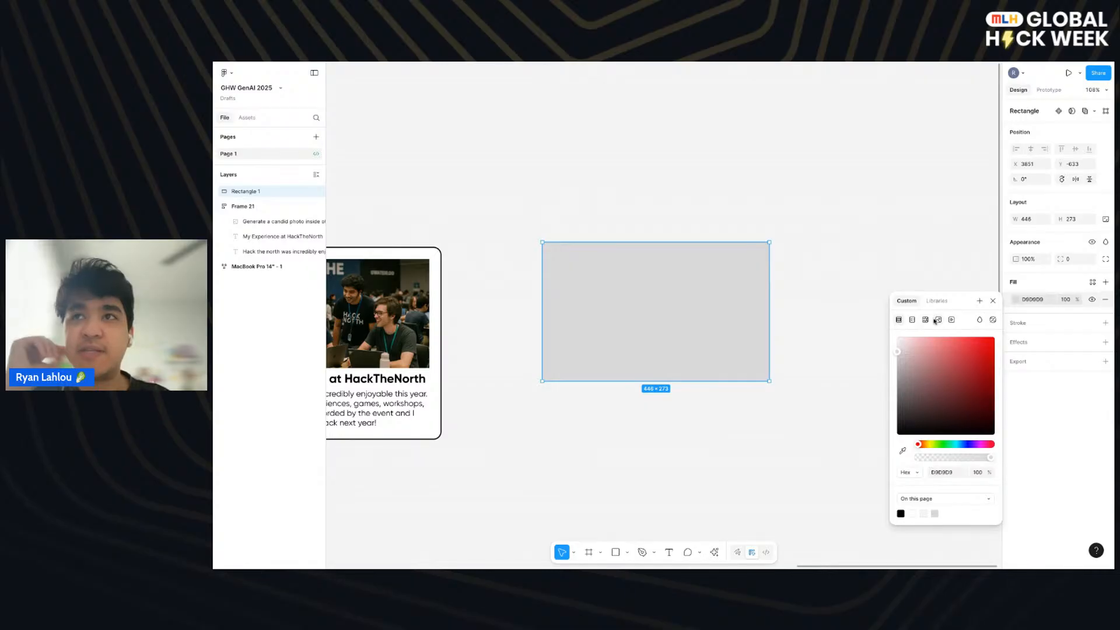
{"action": "left_click", "coordinate": [937, 319]}
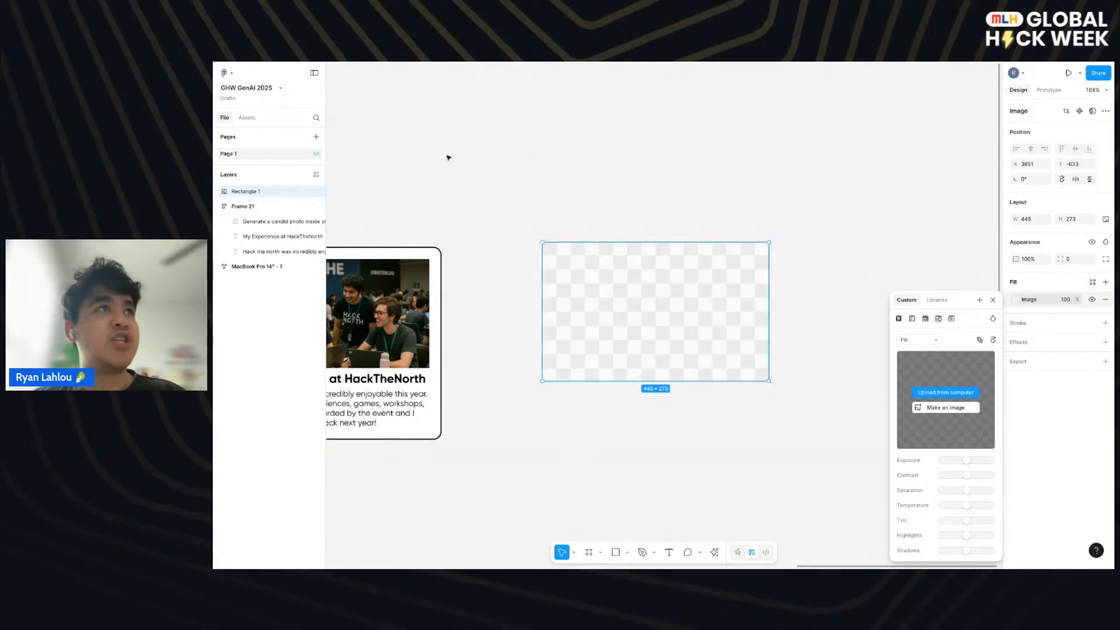
- Switch to the presentation, look through the Figma Education plan and UI card project slides, and return to the design file
{"action": "key", "text": "ctrl+Left"}
{"action": "key", "text": "Left"}
{"action": "key", "text": "Left"}
{"action": "key", "text": "Left"}
{"action": "key", "text": "Left"}
{"action": "key", "text": "Left"}
{"action": "key", "text": "Left"}
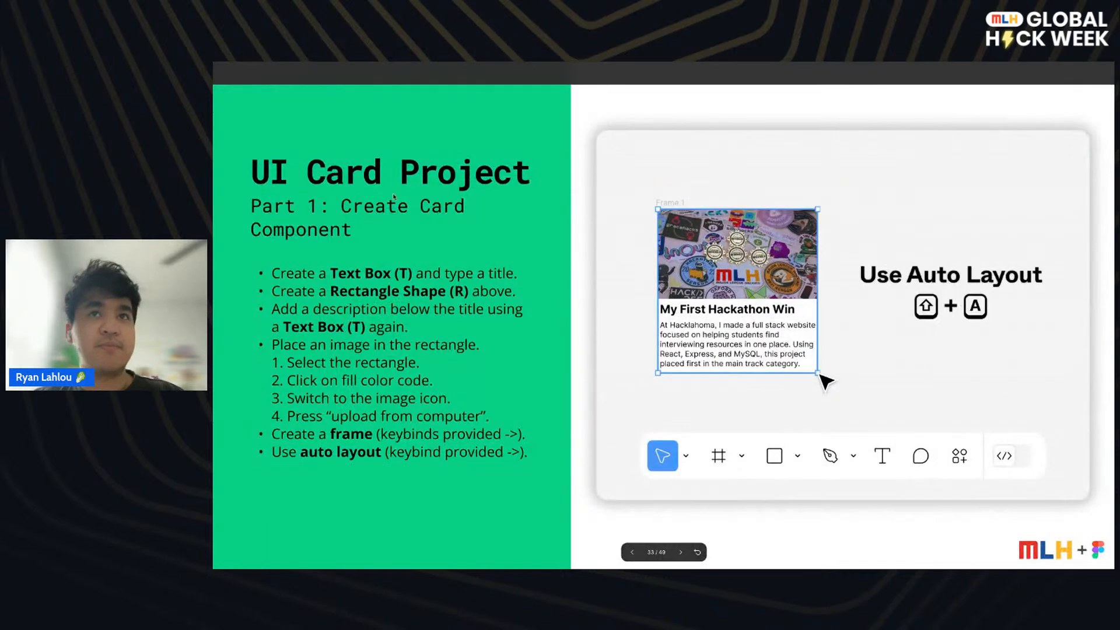
{"action": "key", "text": "Left"}
{"action": "key", "text": "Left"}
{"action": "key", "text": "Left"}
{"action": "key", "text": "Left"}
{"action": "key", "text": "Left"}
{"action": "key", "text": "Left"}
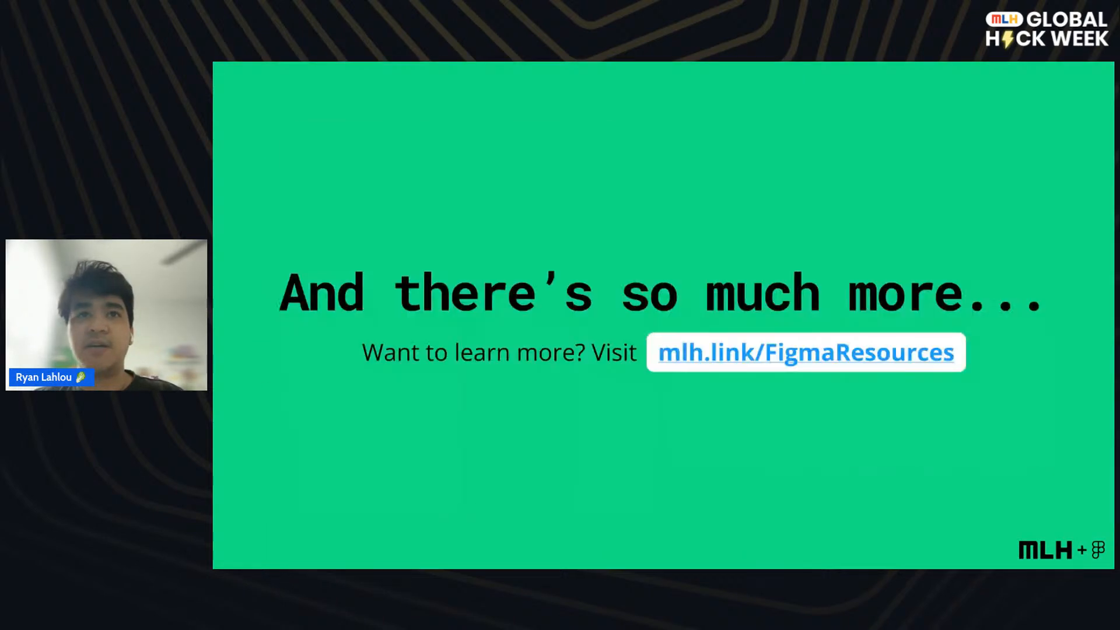
{"action": "key", "text": "Right"}
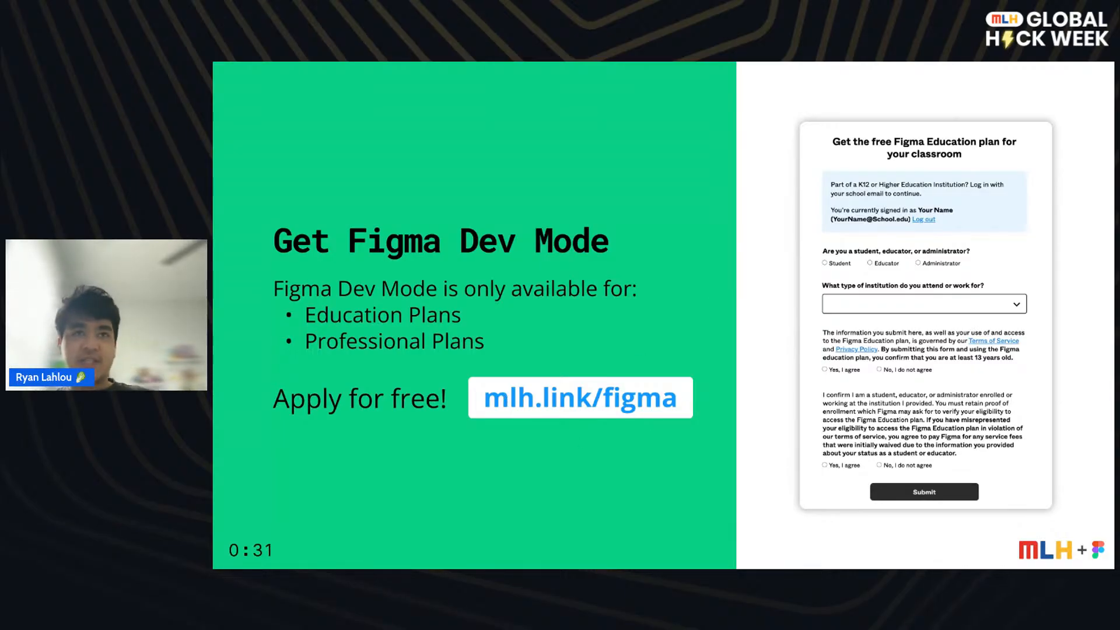
{"action": "key", "text": "Right"}
{"action": "key", "text": "Right"}
{"action": "key", "text": "Right"}
{"action": "key", "text": "Right"}
{"action": "key", "text": "Right"}
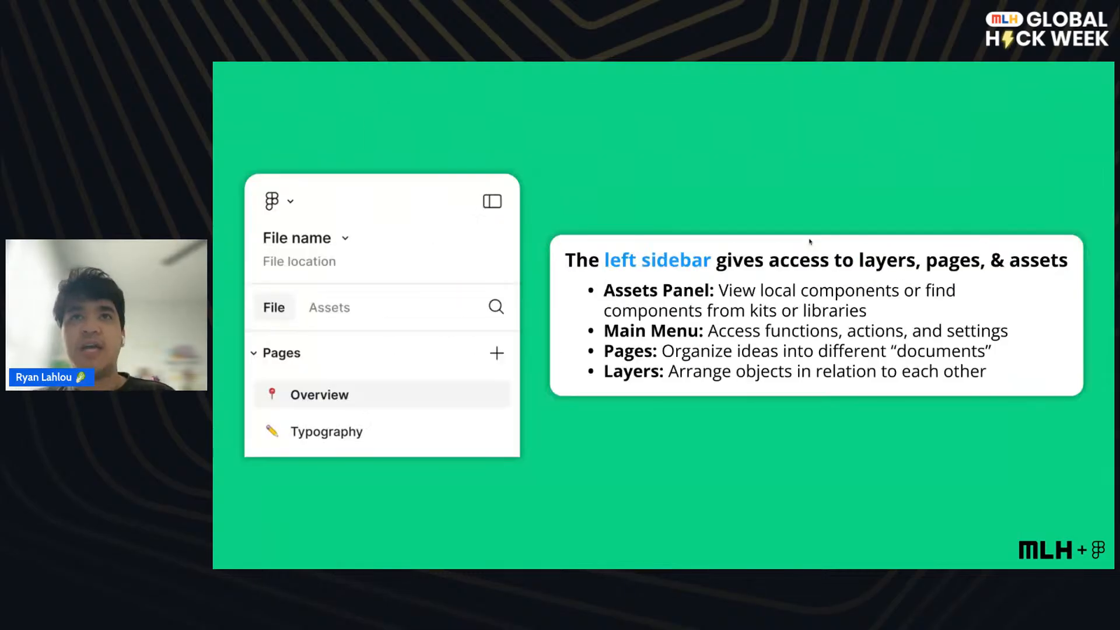
{"action": "key", "text": "Right"}
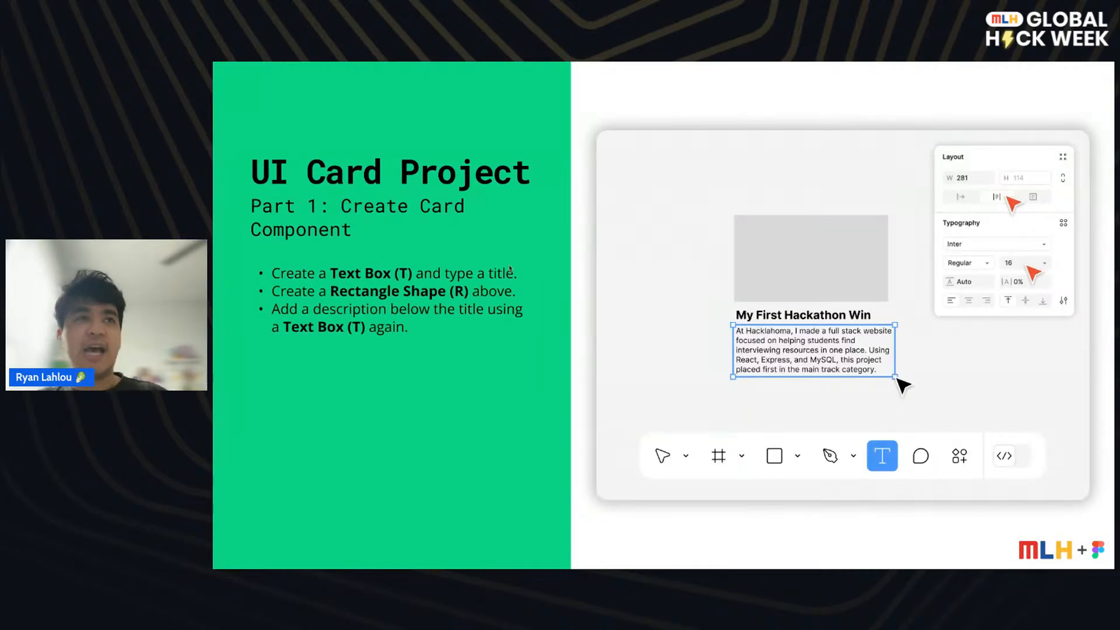
{"action": "key", "text": "ctrl+Tab"}
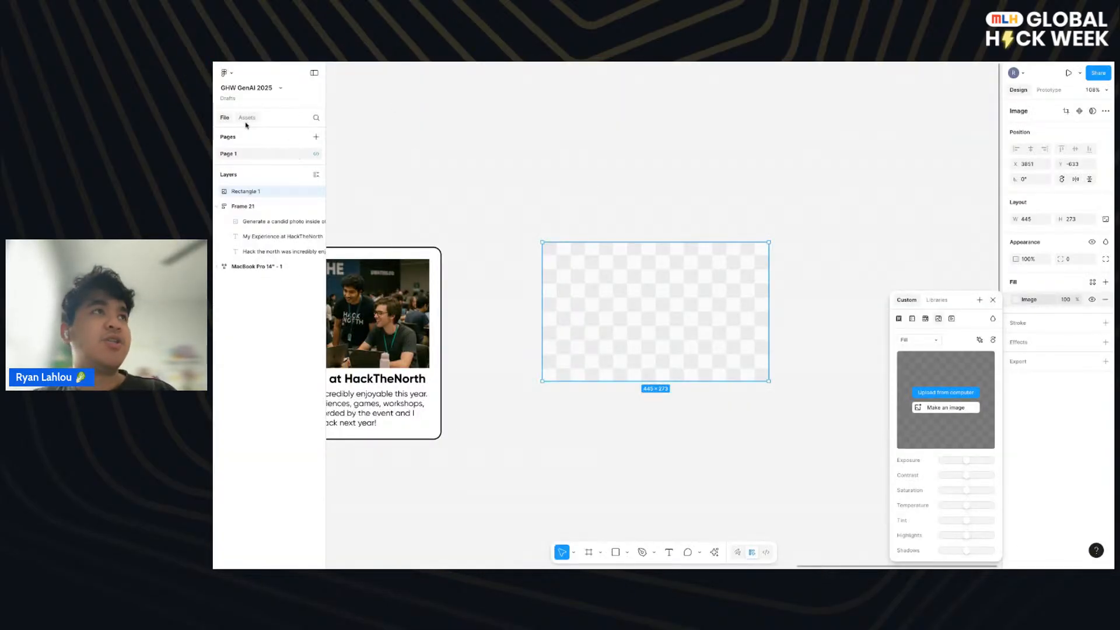
- Check the available teams in the file browser's drafts view and return to the GHW GenAI 2025 design file
{"action": "left_click", "coordinate": [232, 99]}
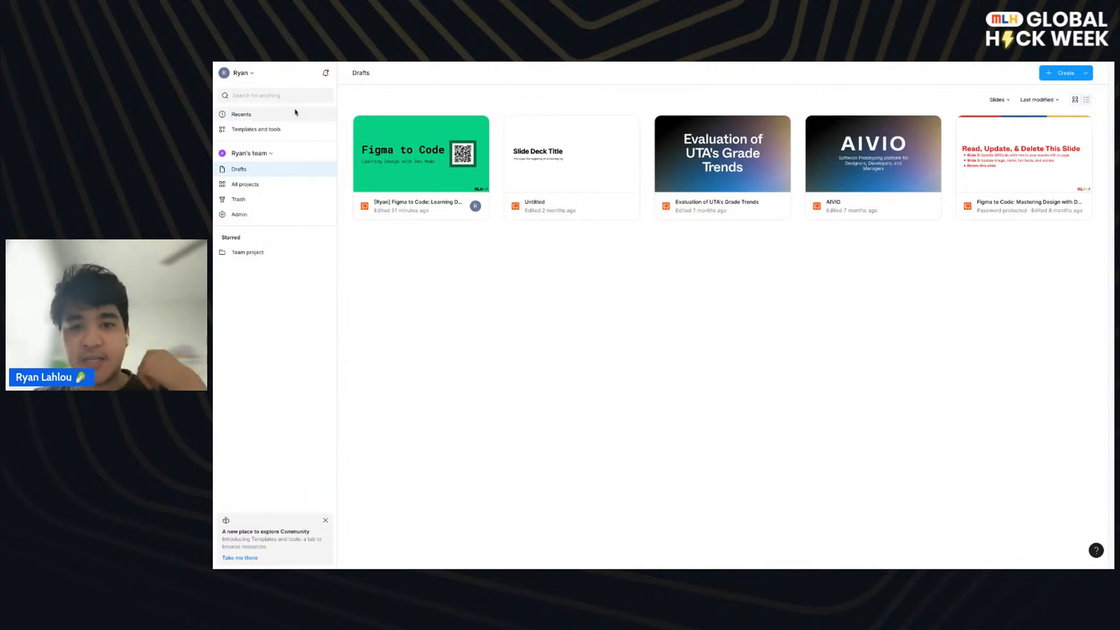
{"action": "left_click", "coordinate": [271, 153]}
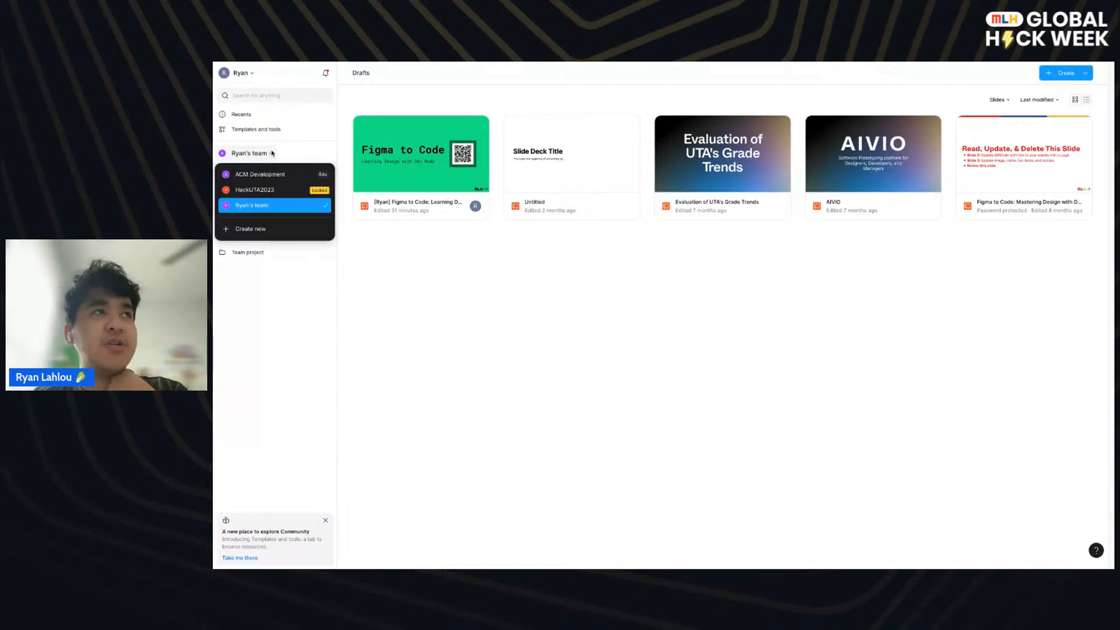
{"action": "left_click", "coordinate": [271, 153]}
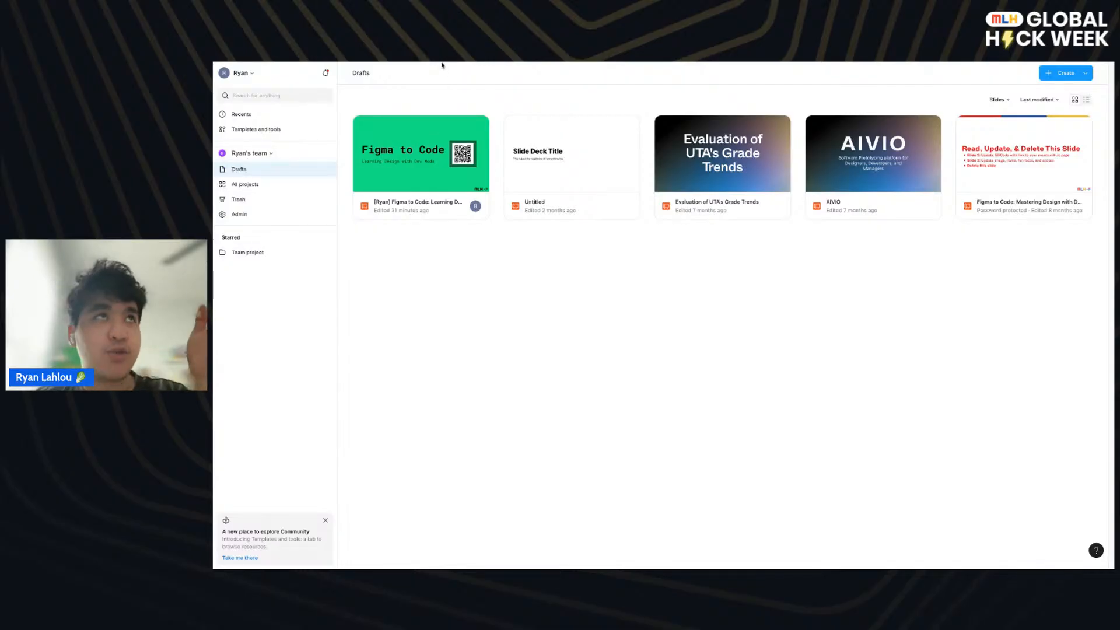
{"action": "key", "text": "ctrl+Tab"}
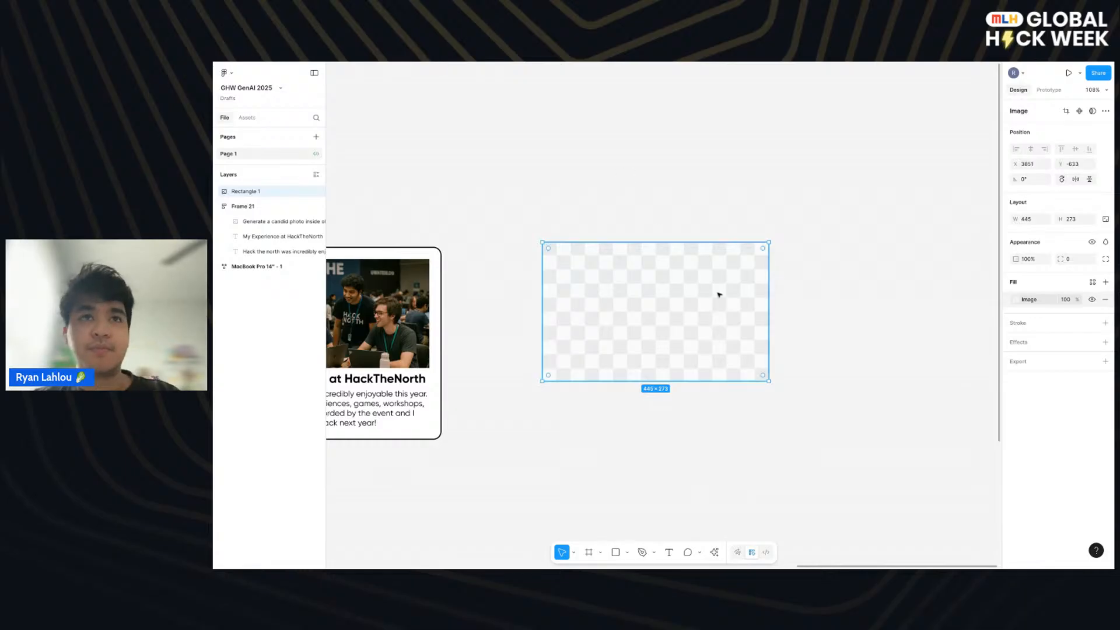
- Delete the empty image rectangle beside the card and select the HackTheNorth card frame
{"action": "key", "text": "Delete"}
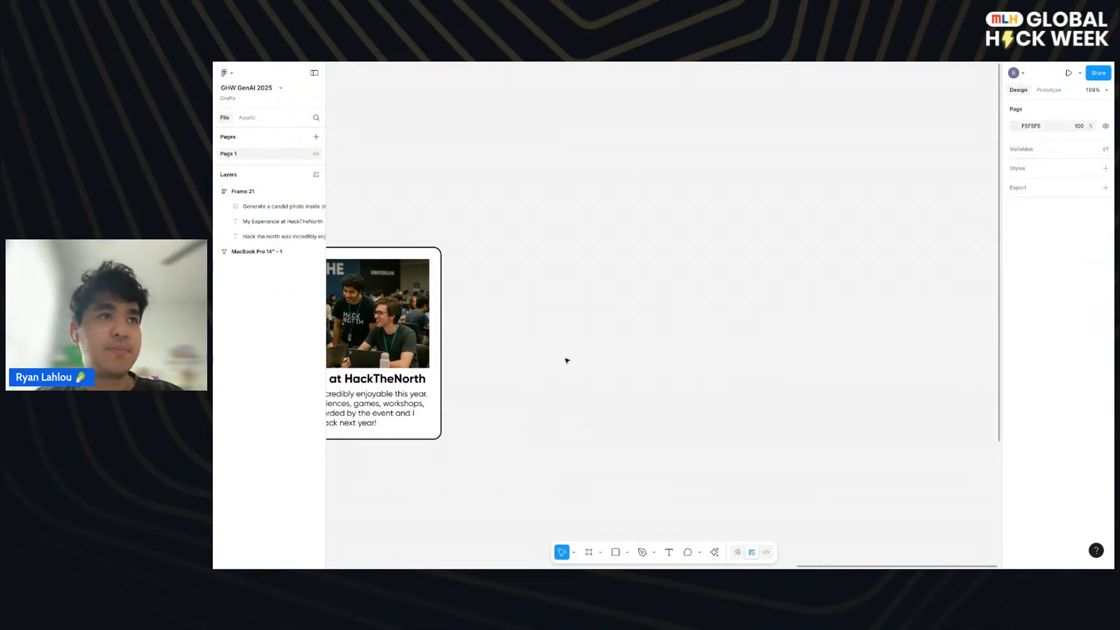
{"action": "scroll", "coordinate": [565, 290], "scroll_direction": "left", "scroll_amount": 5}
{"action": "scroll", "coordinate": [565, 290], "scroll_direction": "down", "scroll_amount": 2}
{"action": "scroll", "coordinate": [592, 368], "scroll_direction": "up", "scroll_amount": 1}
{"action": "left_click", "coordinate": [594, 199]}
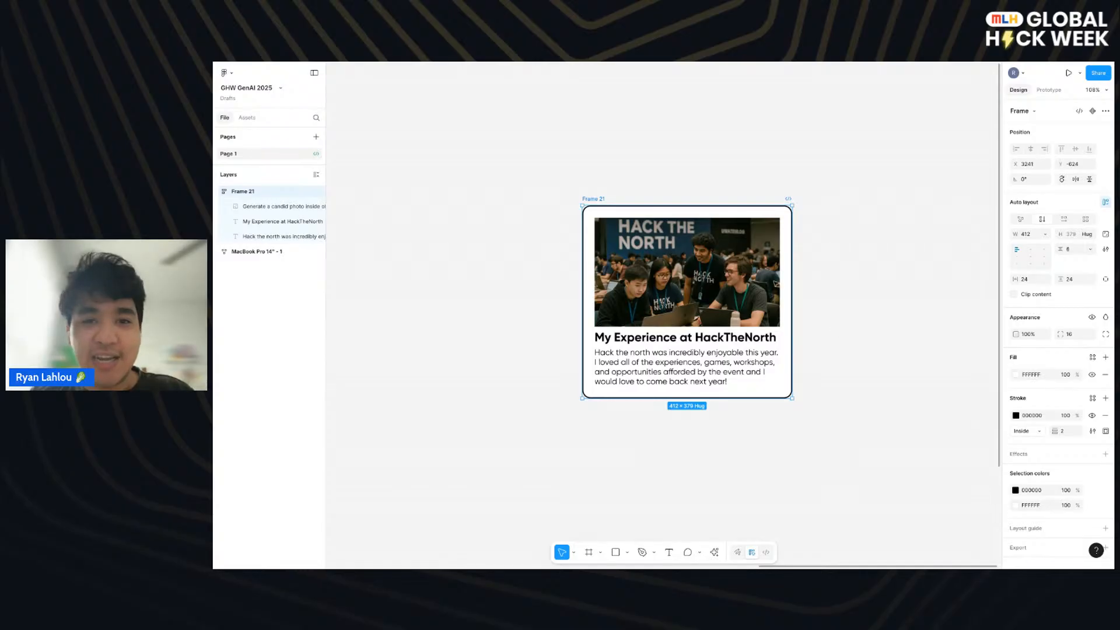
- Draw a new frame about 375 by 342 to the right of the HackTheNorth card
{"action": "left_click", "coordinate": [589, 552]}
{"action": "scroll", "coordinate": [695, 275], "scroll_direction": "right", "scroll_amount": 5}
{"action": "left_click_drag", "start_coordinate": [627, 245], "coordinate": [817, 418]}
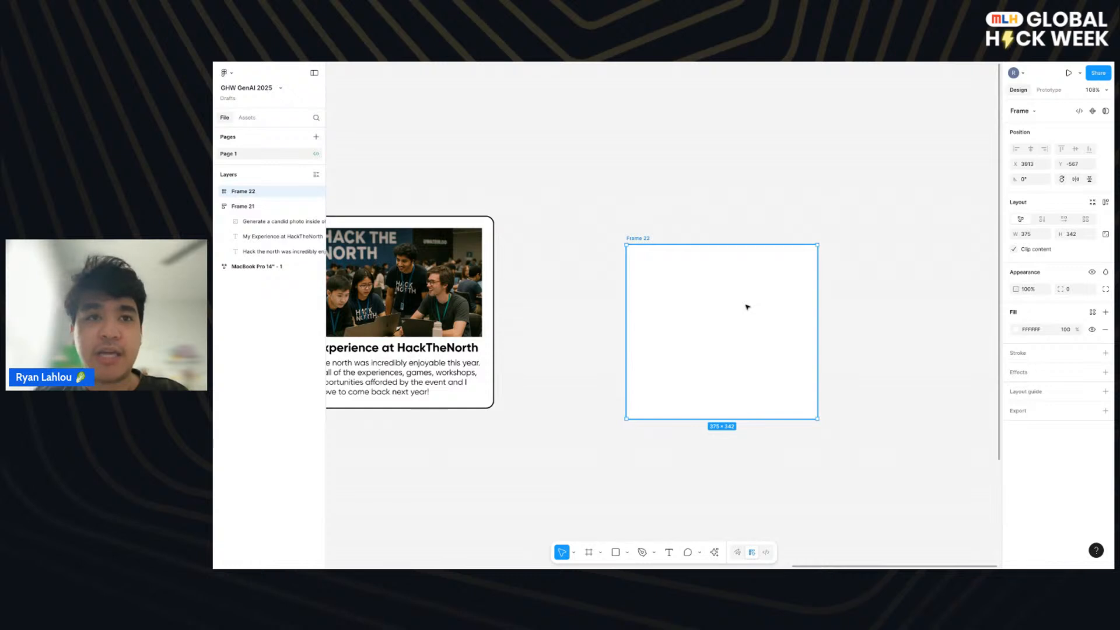
- Draw a rectangle about 78 by 92 inside the new empty frame and fill it with black 000000
{"action": "scroll", "coordinate": [746, 308], "scroll_direction": "up", "scroll_amount": 2}
{"action": "left_click", "coordinate": [618, 552]}
{"action": "left_click_drag", "start_coordinate": [681, 295], "coordinate": [727, 349]}
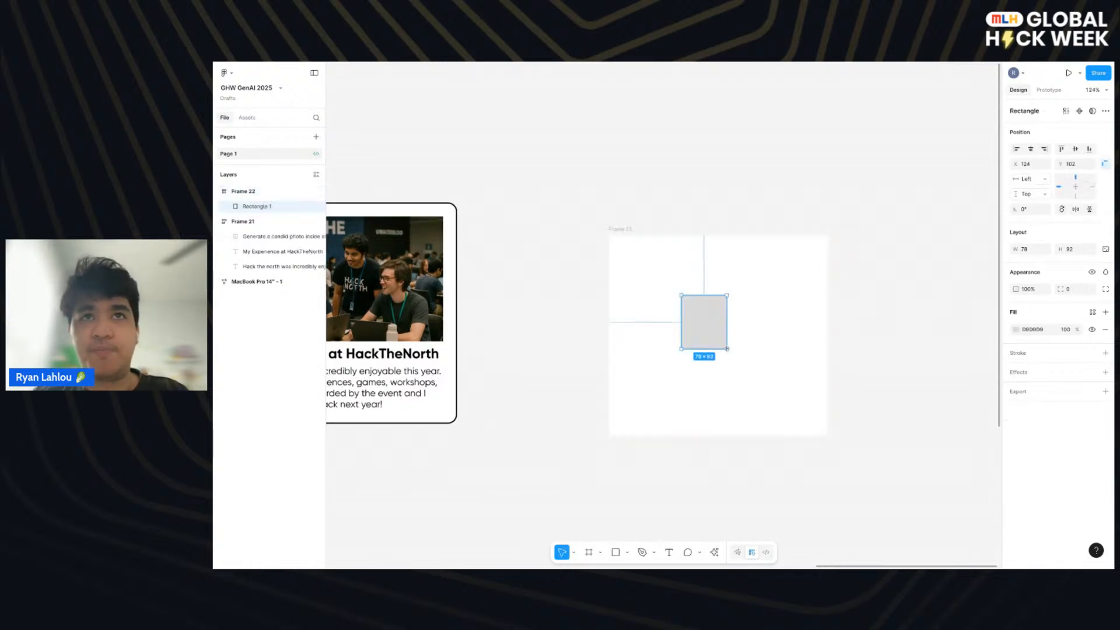
{"action": "left_click", "coordinate": [1015, 329]}
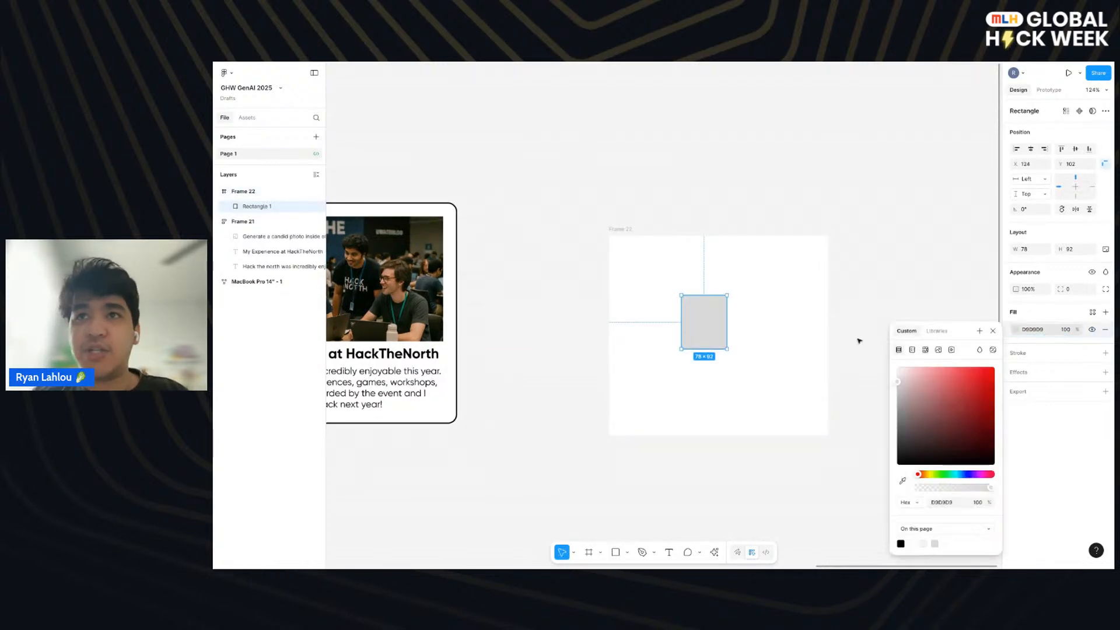
{"action": "left_click_drag", "start_coordinate": [906, 401], "coordinate": [897, 465]}
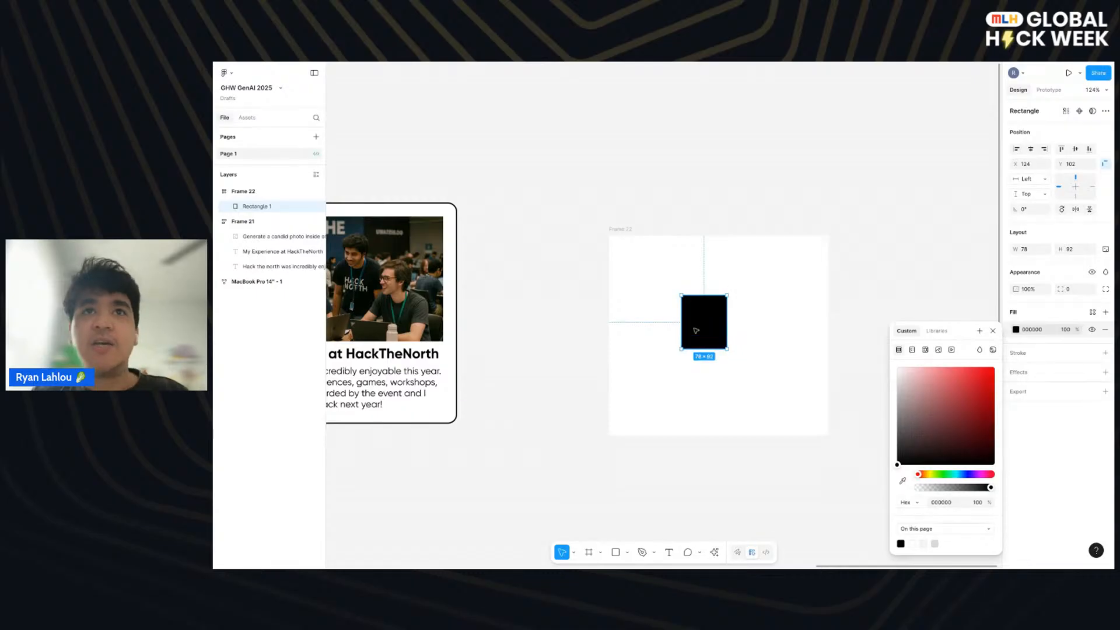
- Close the fill settings and move the black rectangle into the frame's top-left corner
{"action": "mouse_move", "coordinate": [696, 330]}
{"action": "left_mouse_down"}
{"action": "mouse_move", "coordinate": [715, 330]}
{"action": "mouse_move", "coordinate": [700, 331]}
{"action": "left_mouse_up"}
{"action": "left_click", "coordinate": [992, 332]}
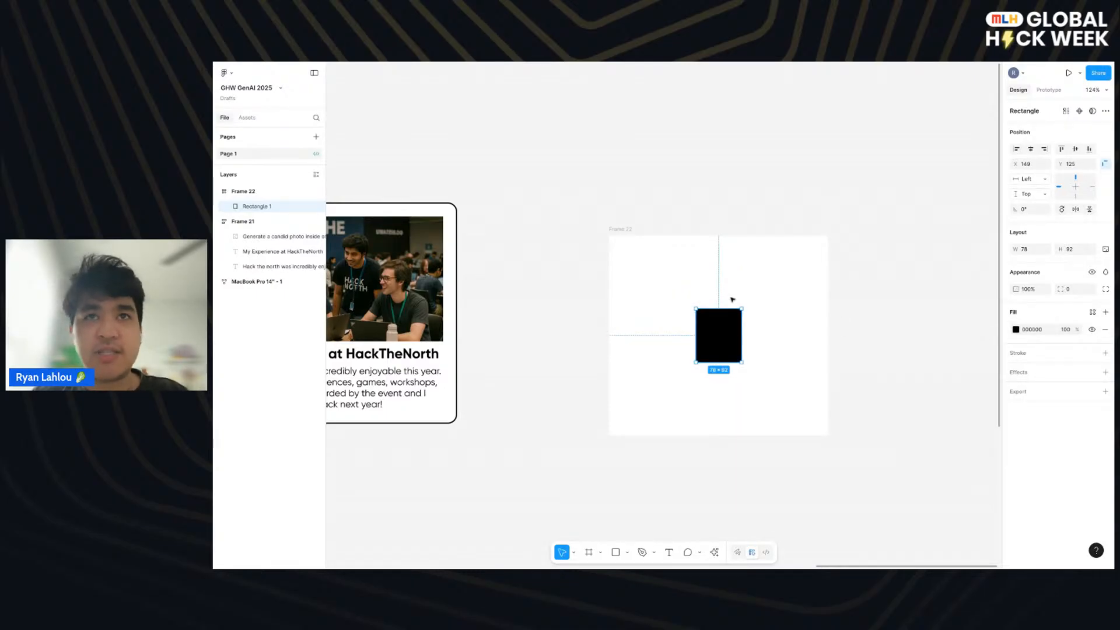
{"action": "left_click_drag", "start_coordinate": [724, 335], "coordinate": [723, 335]}
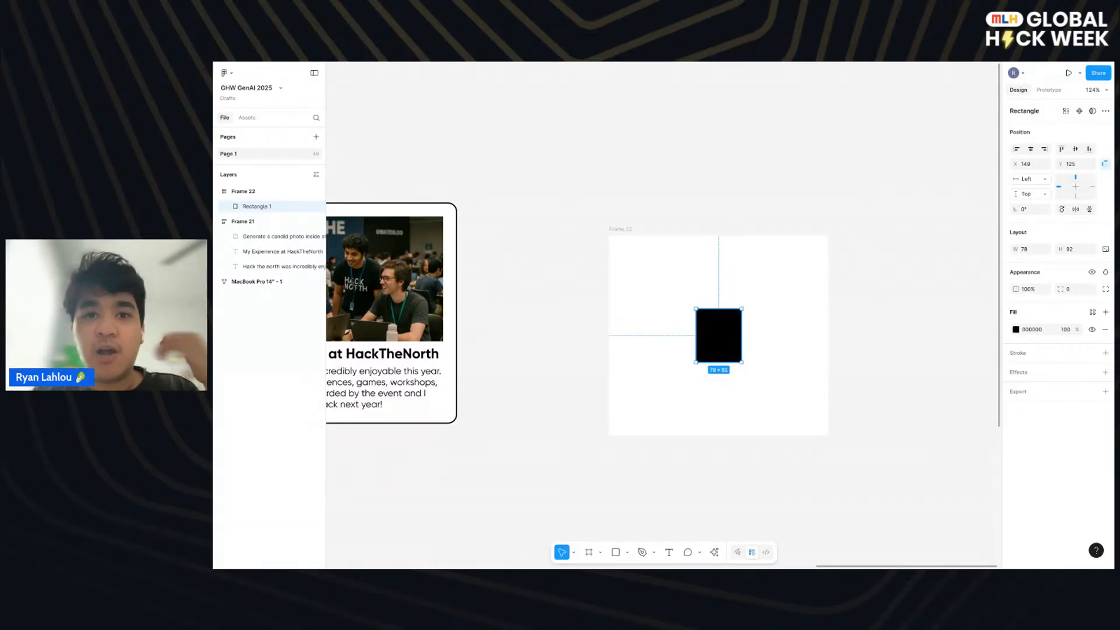
{"action": "left_click_drag", "start_coordinate": [719, 336], "coordinate": [632, 262]}
- Apply auto layout to the frame around the black rectangle and resize the frame to about 353 by 347
{"action": "left_click", "coordinate": [622, 230]}
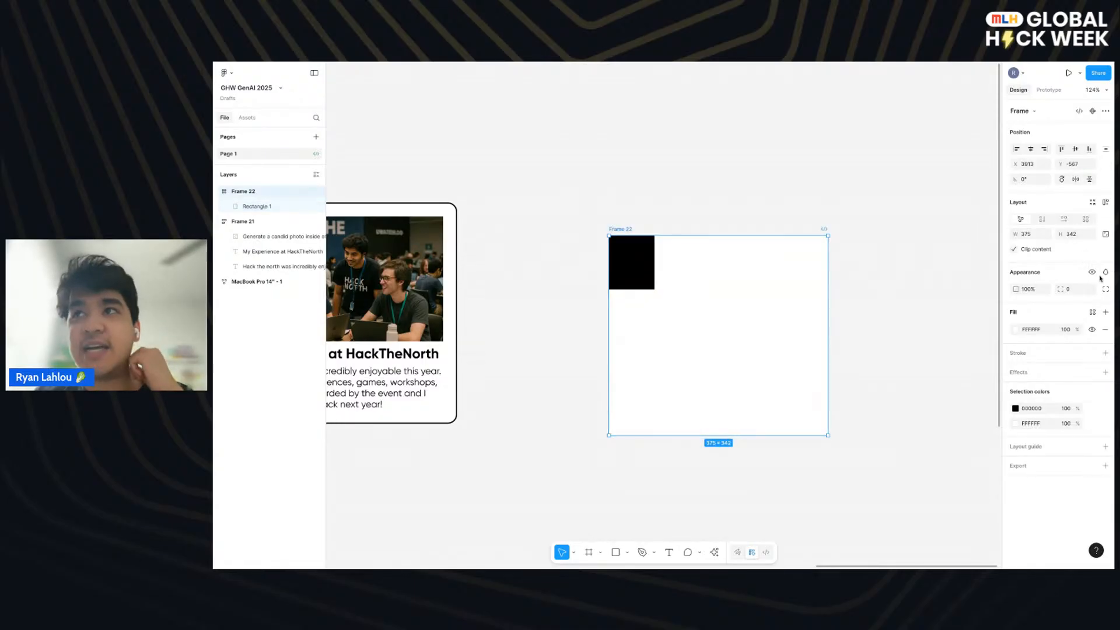
{"action": "left_click", "coordinate": [1105, 202]}
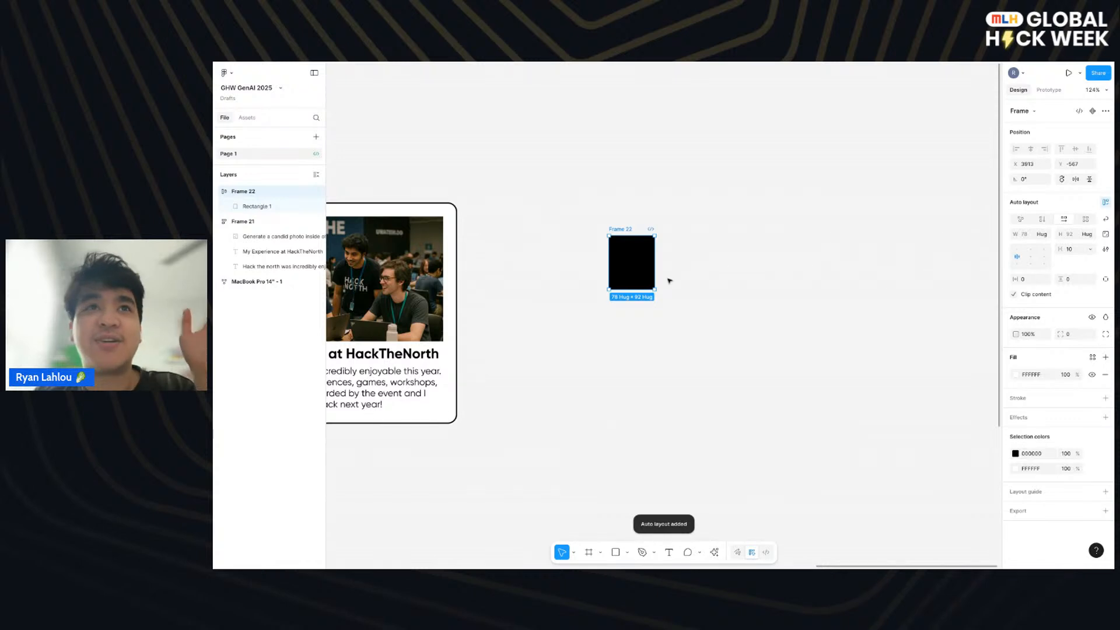
{"action": "left_click_drag", "start_coordinate": [655, 290], "coordinate": [815, 438]}
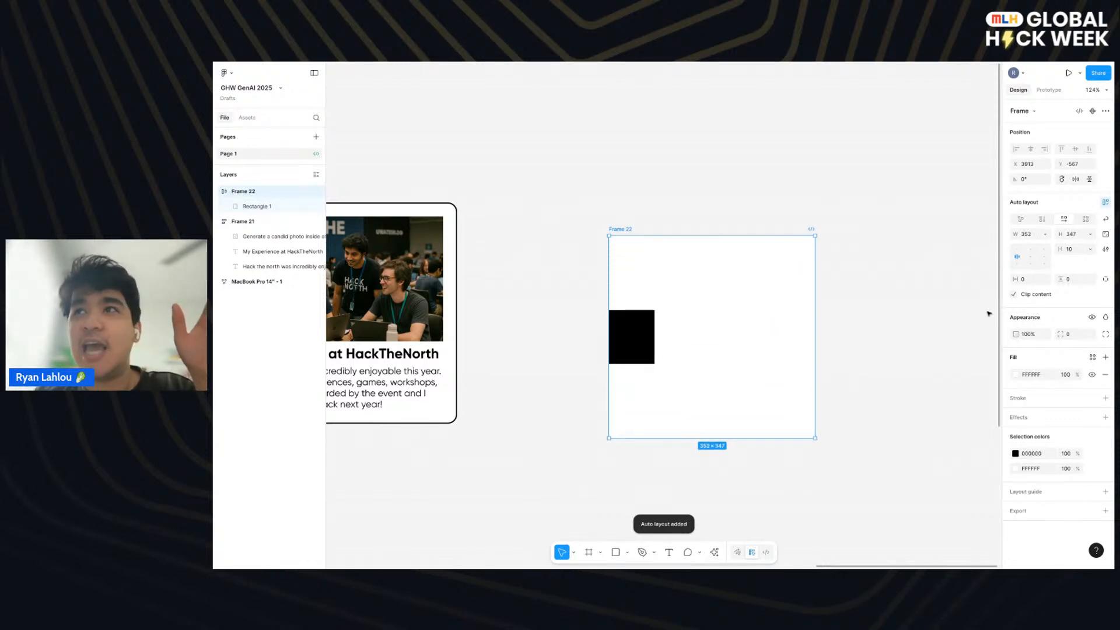
- Try the top centre, bottom right and centre auto layout alignments on the frame's single rectangle
{"action": "left_click", "coordinate": [1031, 250]}
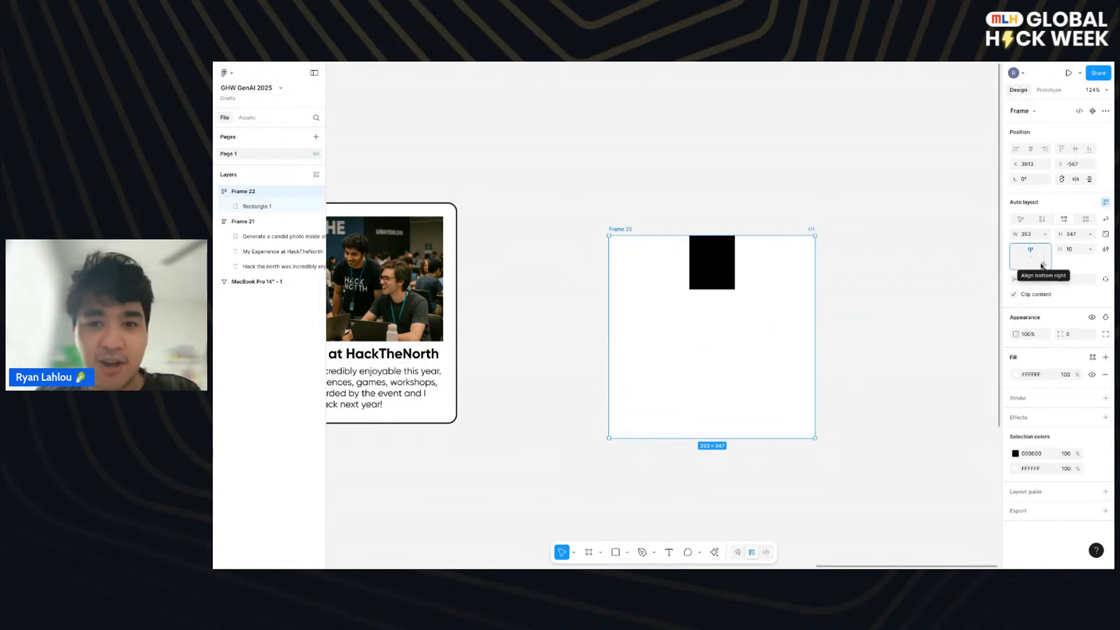
{"action": "left_click", "coordinate": [1045, 265]}
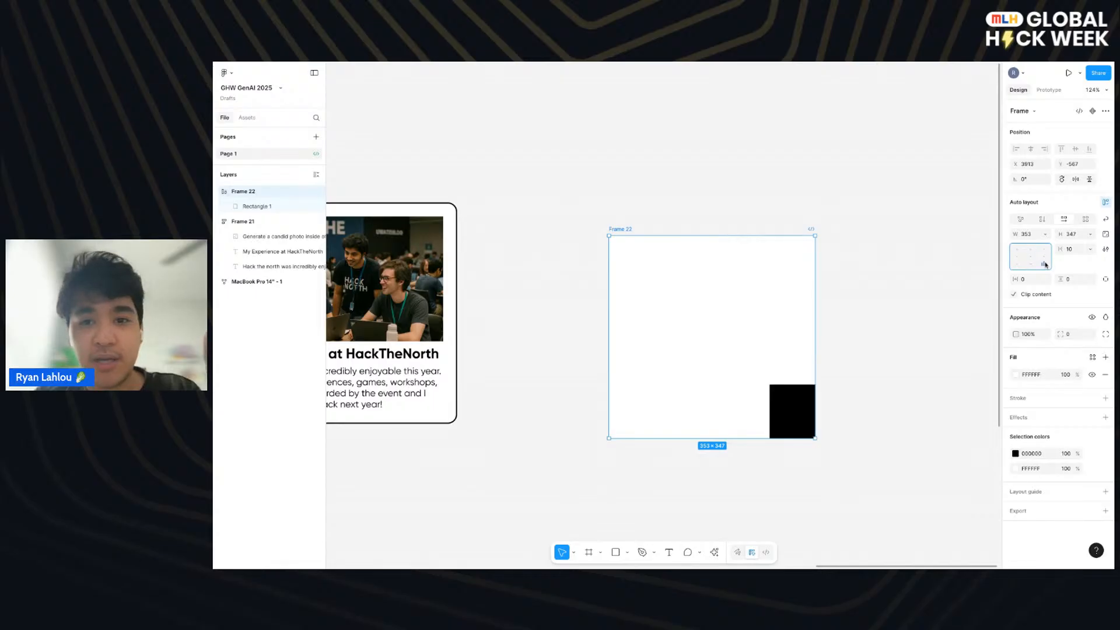
{"action": "left_click", "coordinate": [1030, 257]}
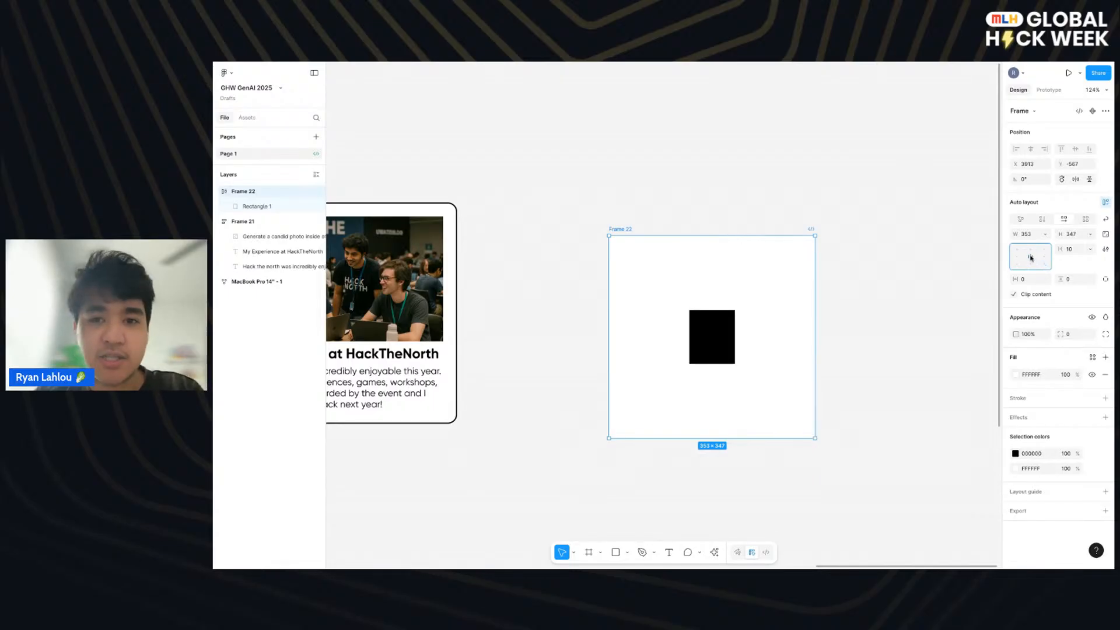
- Duplicate the black rectangle twice to make a row of three inside the auto layout frame
{"action": "left_click", "coordinate": [712, 356]}
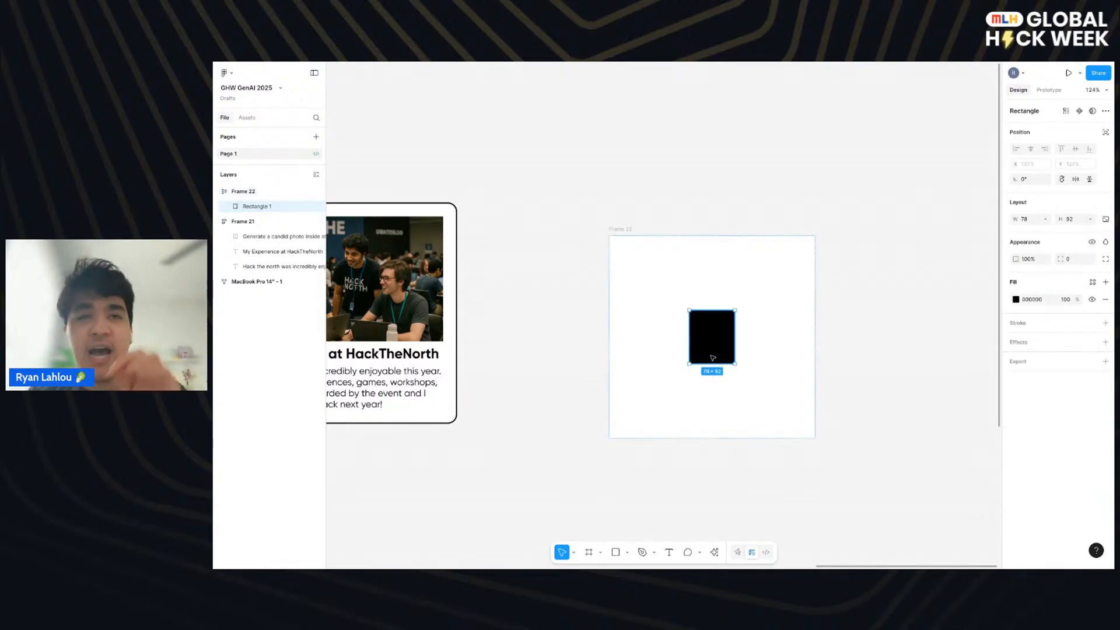
{"action": "key", "text": "ctrl+d"}
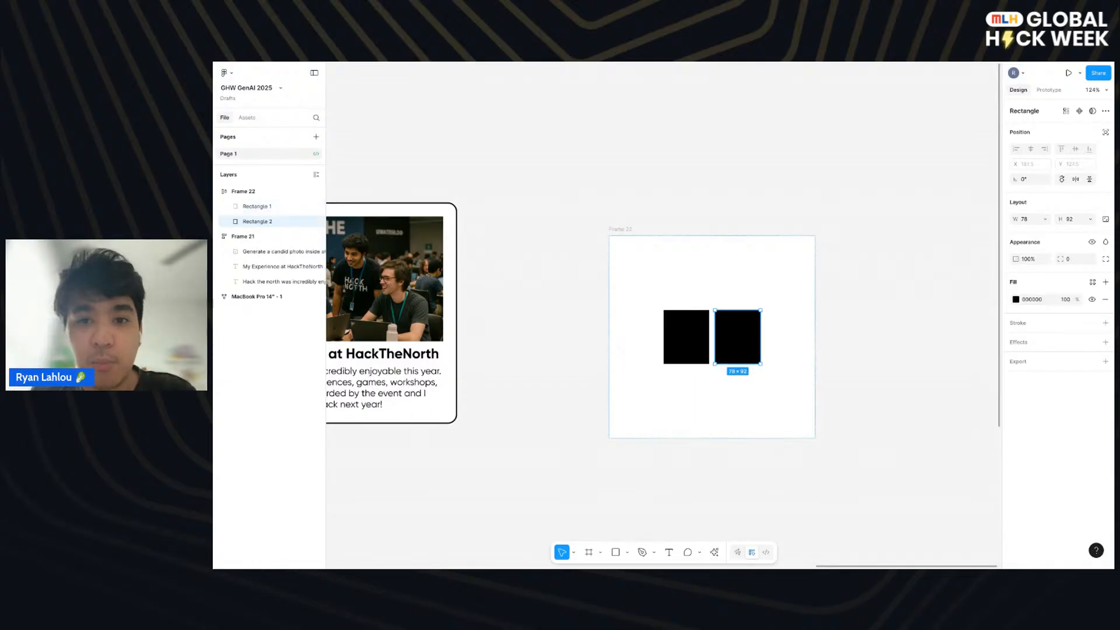
{"action": "key", "text": "ctrl+d"}
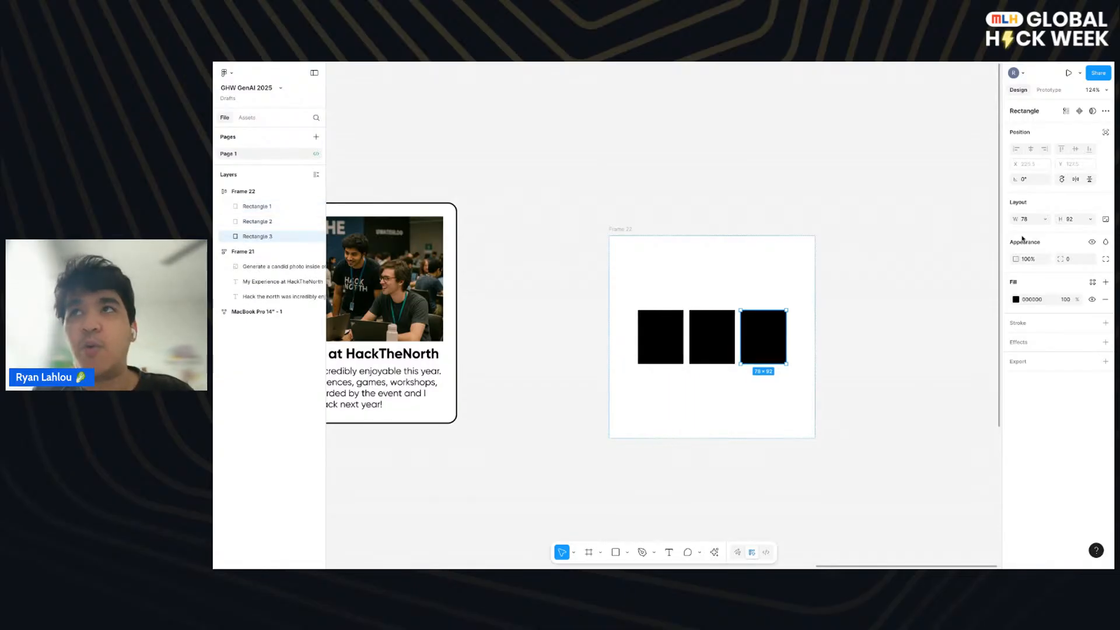
- Try the top left, centre and bottom right alignments on the frame's row of three rectangles
{"action": "left_click", "coordinate": [745, 265]}
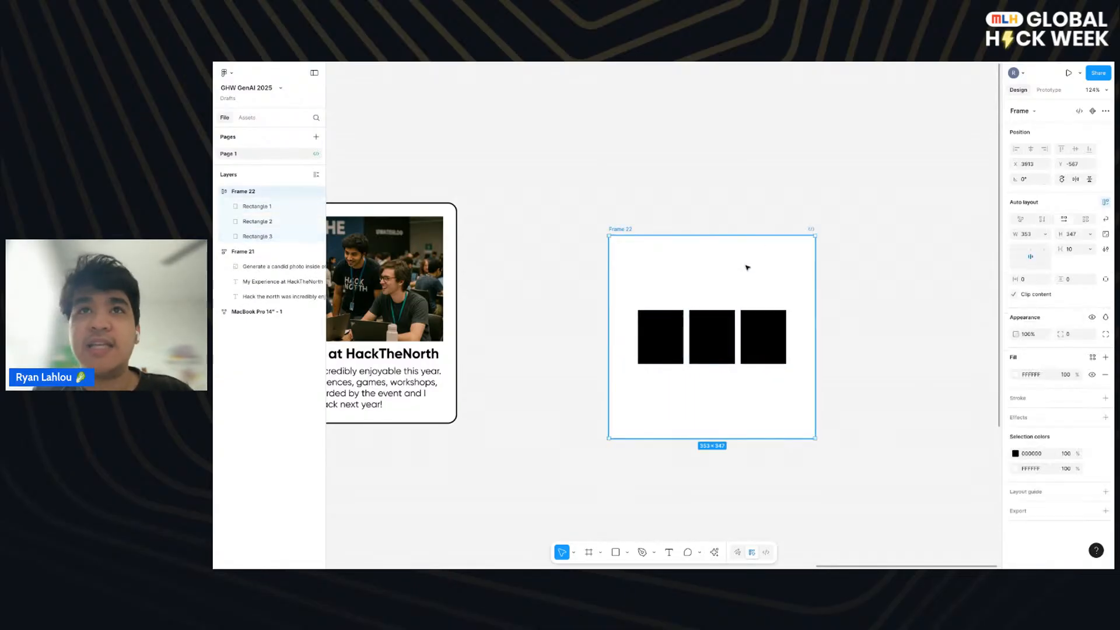
{"action": "left_click", "coordinate": [1014, 249]}
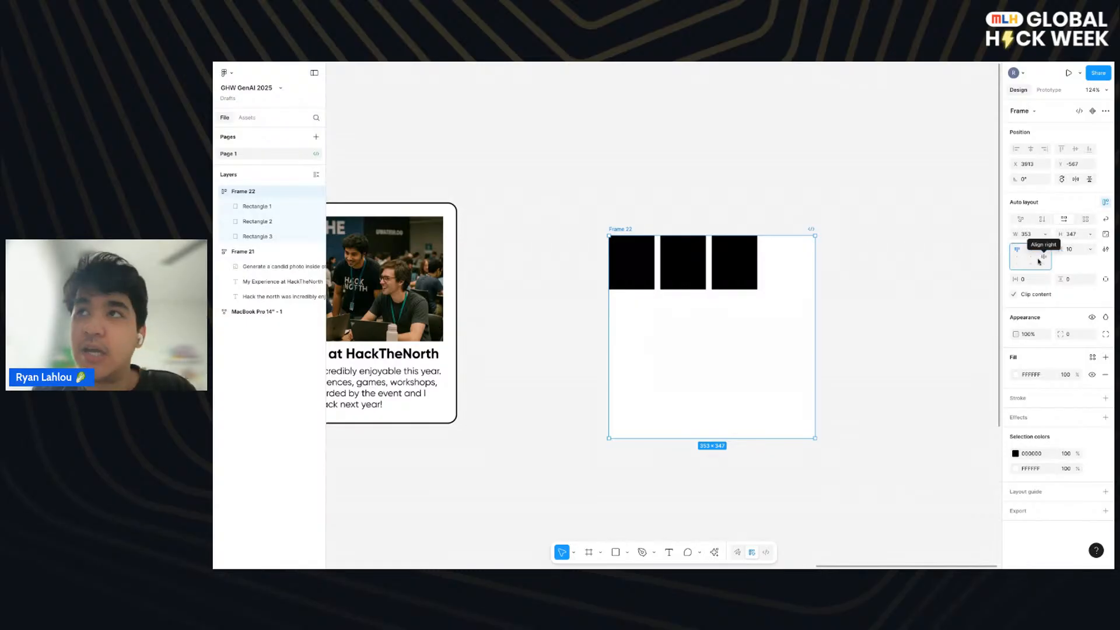
{"action": "left_click", "coordinate": [1030, 257]}
{"action": "left_click", "coordinate": [1046, 266]}
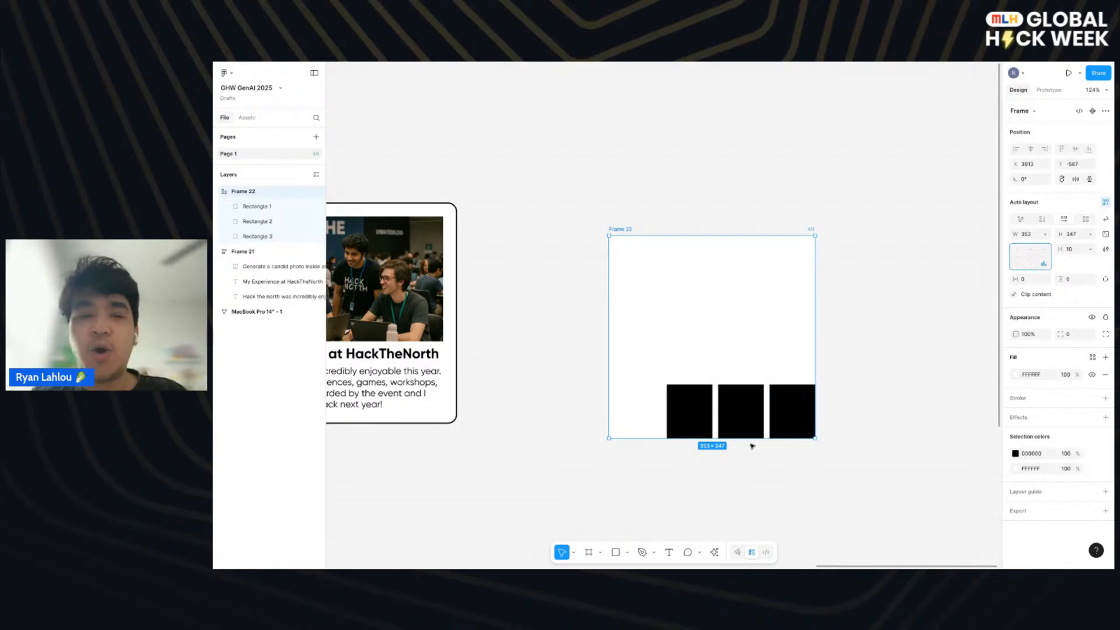
- Set the frame's horizontal gap to Auto and try the middle, top and bottom alignments for the spread-out rectangles
{"action": "left_click", "coordinate": [695, 413]}
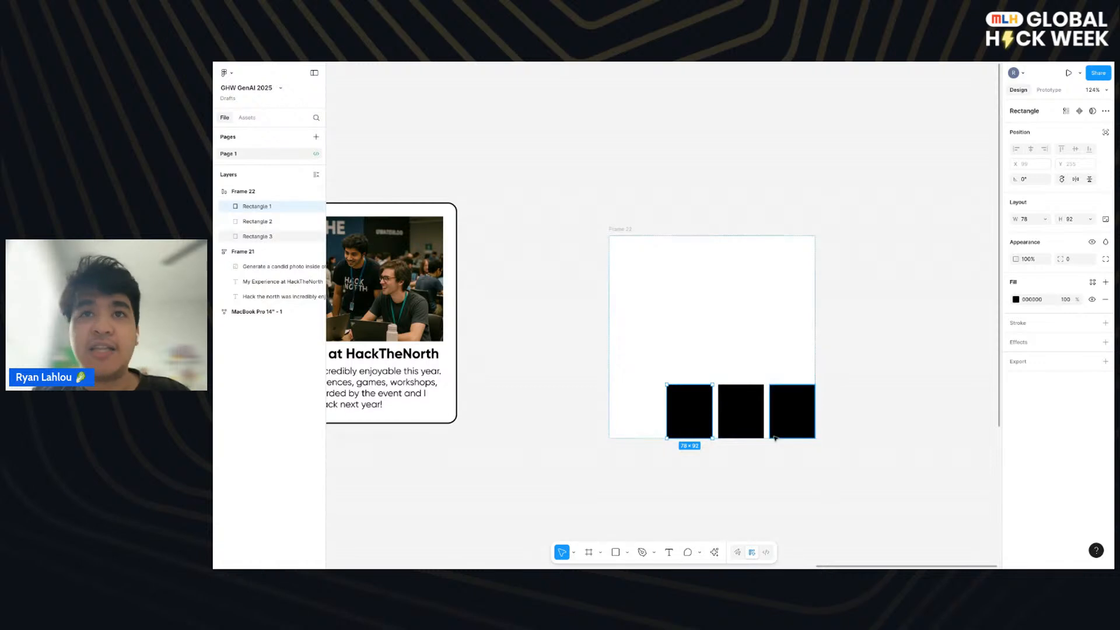
{"action": "left_click", "coordinate": [765, 313]}
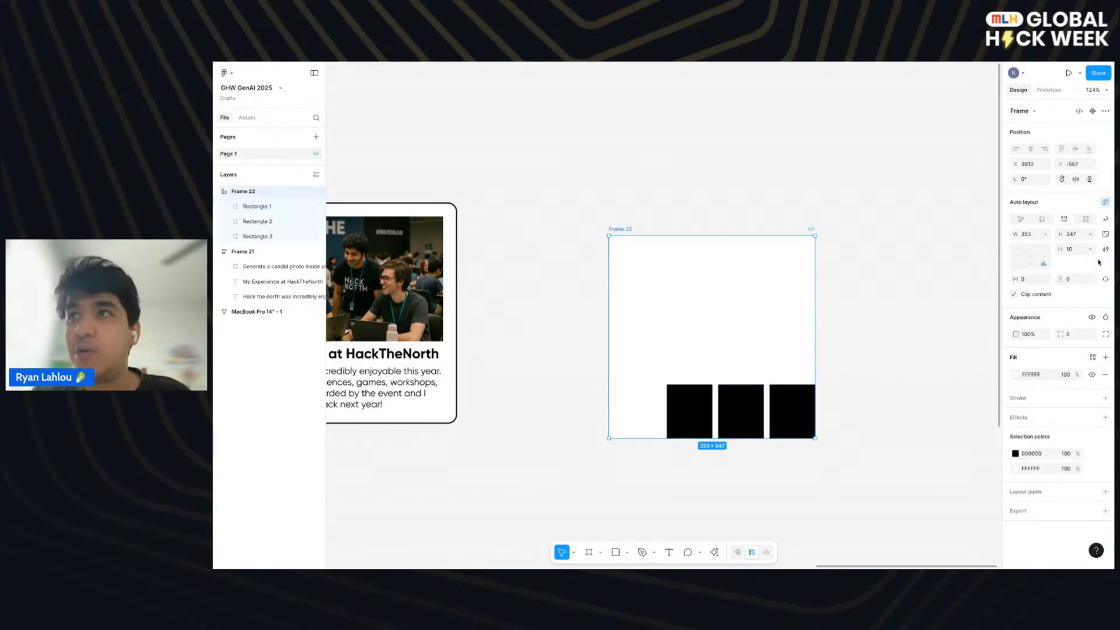
{"action": "double_click", "coordinate": [1035, 266]}
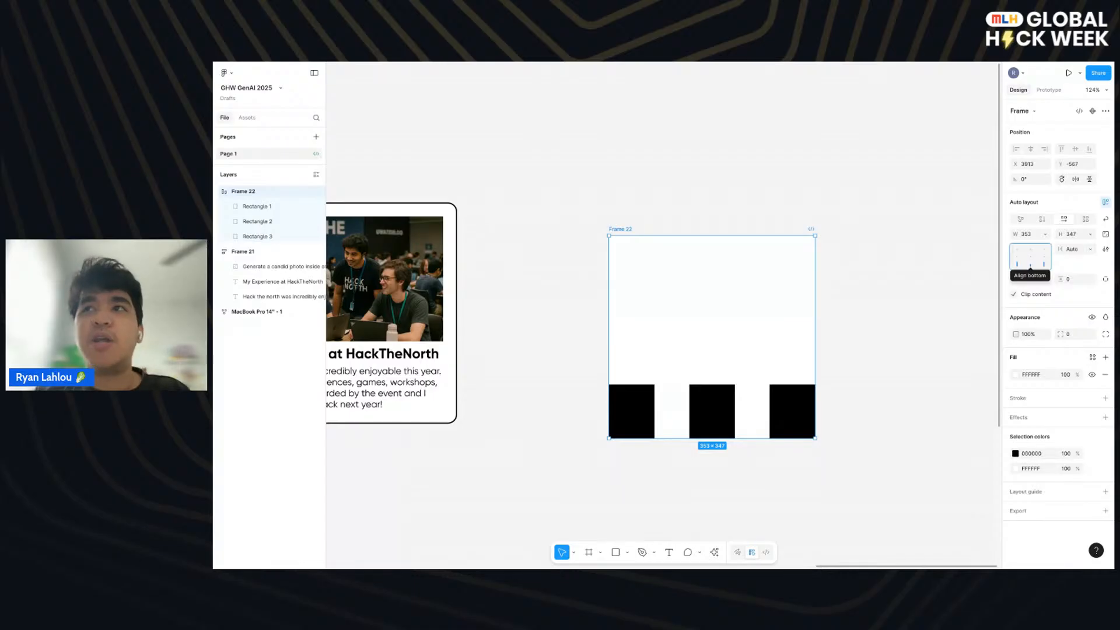
{"action": "left_click", "coordinate": [1031, 255]}
{"action": "left_click", "coordinate": [1031, 250]}
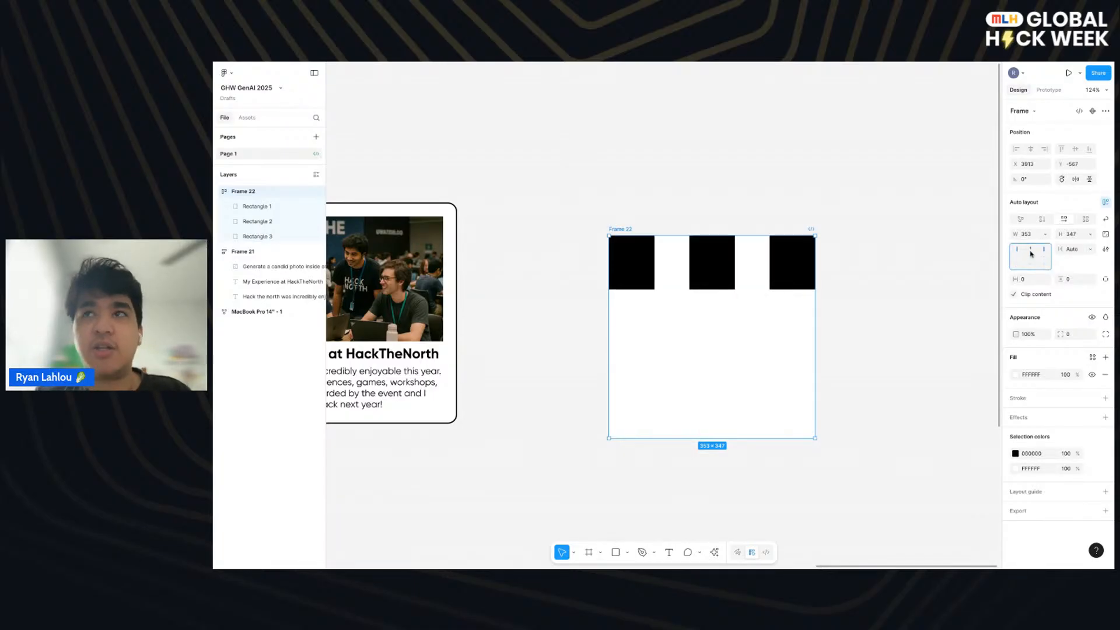
{"action": "left_click", "coordinate": [1031, 263]}
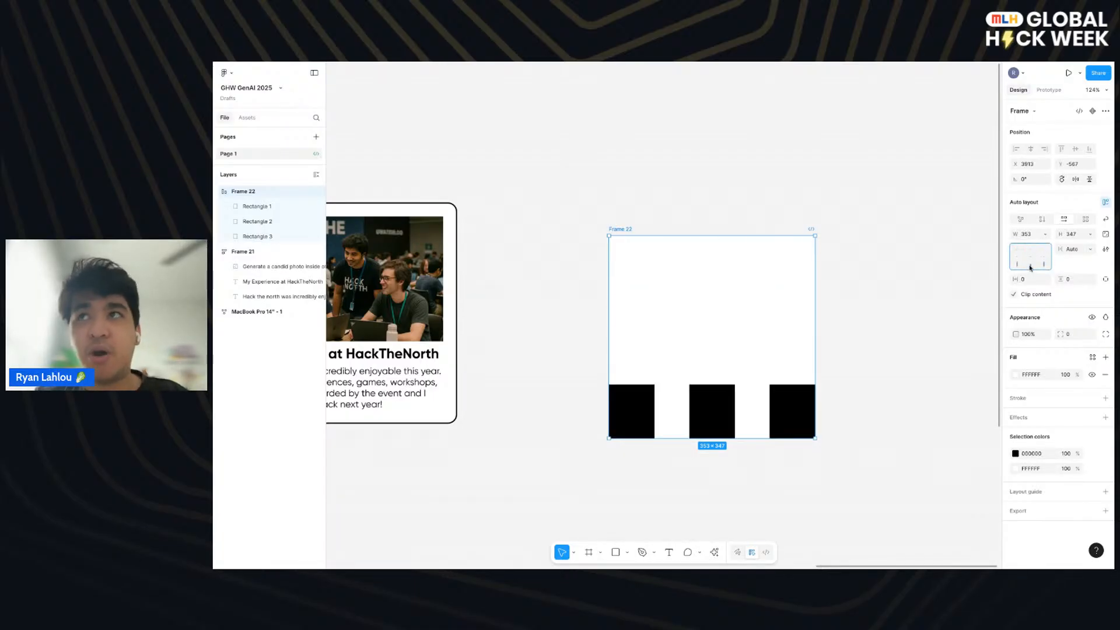
- Stack the rectangles vertically, try right alignment with fixed and Auto gaps, and centre the column with the Auto gap
{"action": "left_click", "coordinate": [1050, 219]}
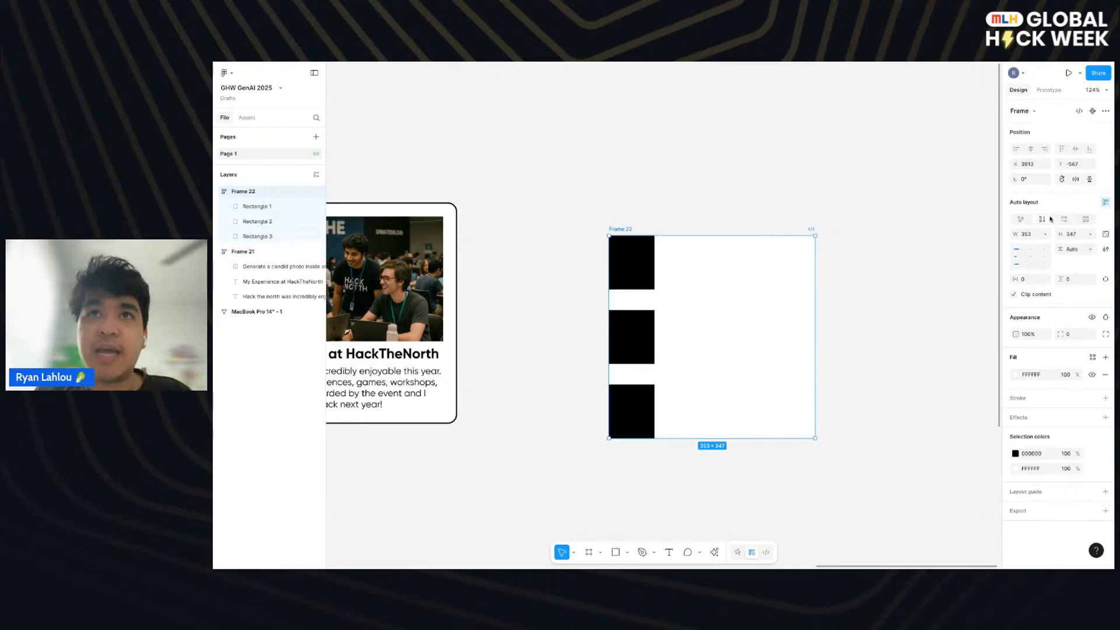
{"action": "left_click", "coordinate": [1031, 256]}
{"action": "left_click", "coordinate": [1049, 258]}
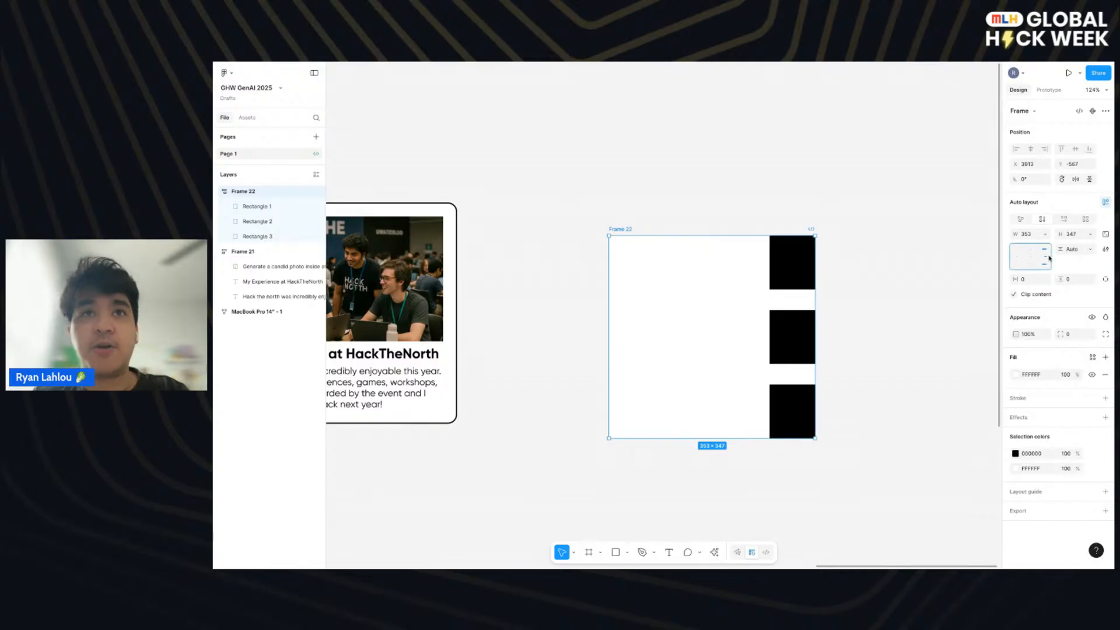
{"action": "left_click", "coordinate": [1047, 259]}
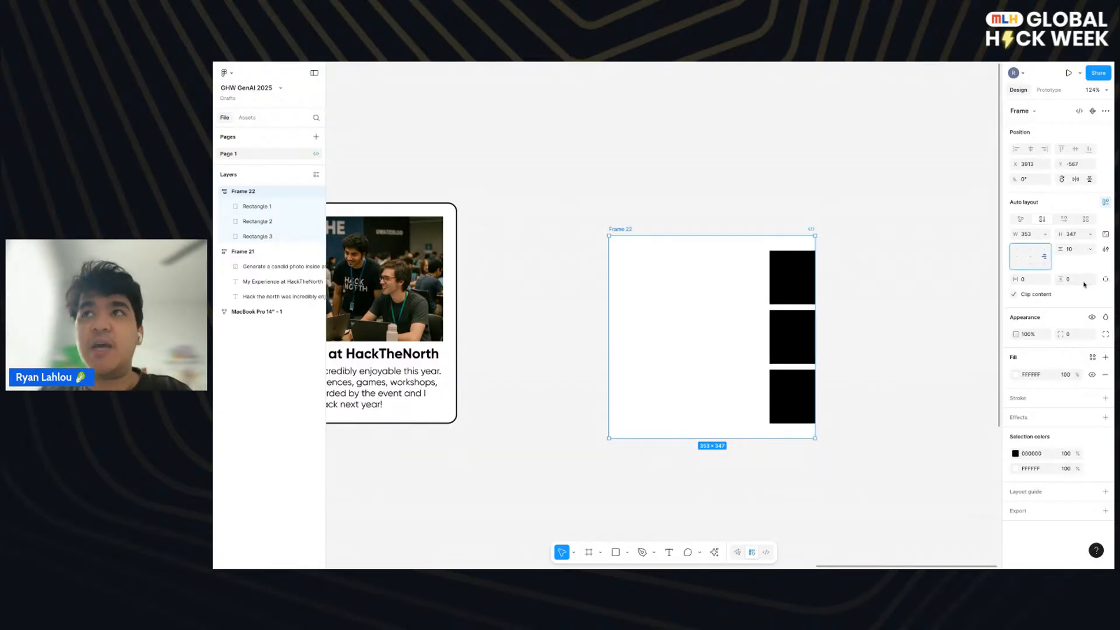
{"action": "left_click", "coordinate": [1047, 281]}
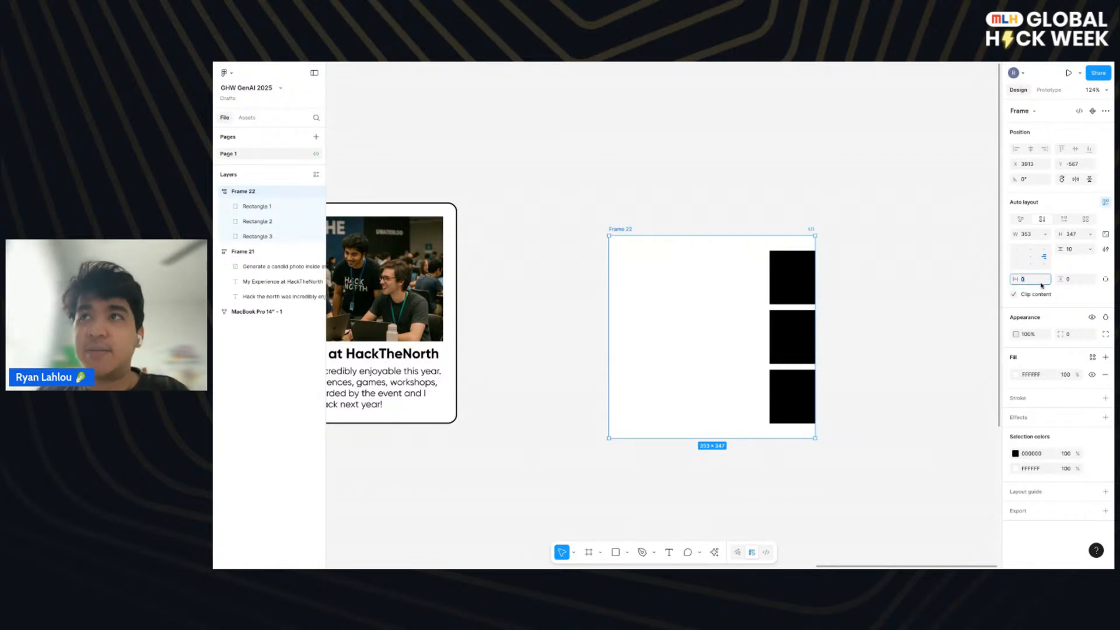
{"action": "double_click", "coordinate": [1043, 261]}
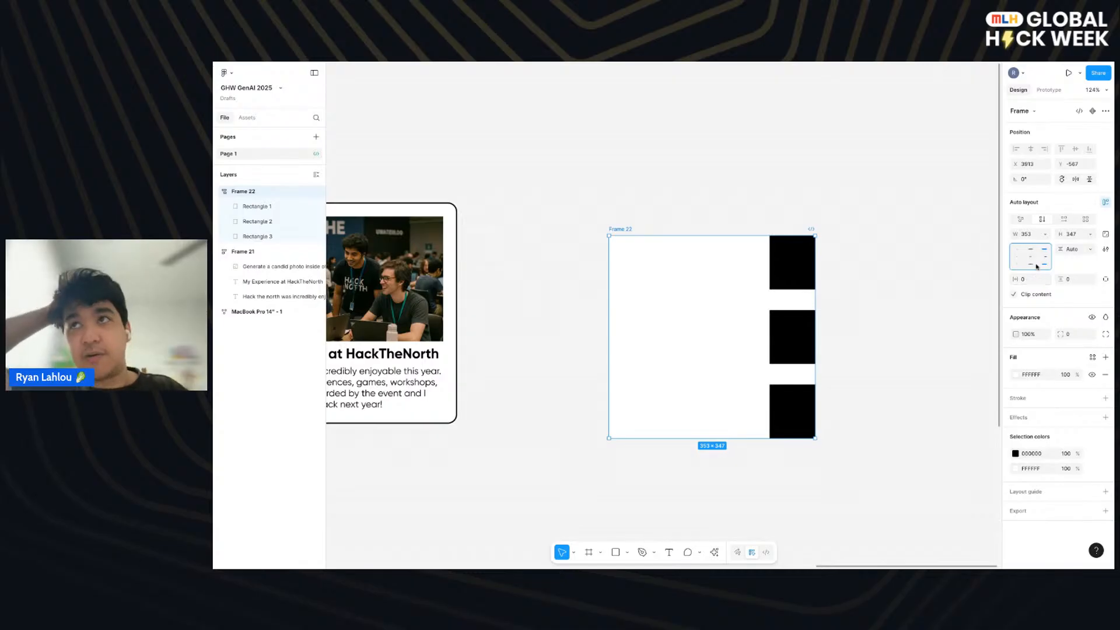
{"action": "left_click", "coordinate": [1030, 261]}
- Set the frame's vertical padding to 32
{"action": "left_click", "coordinate": [1068, 281]}
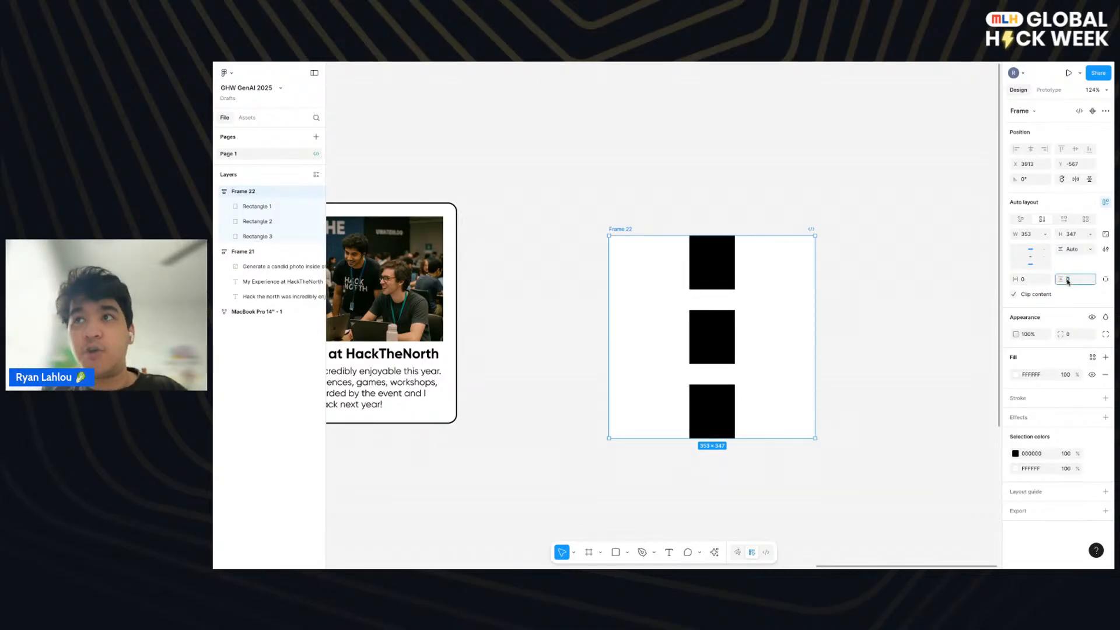
{"action": "type", "text": "32"}
{"action": "key", "text": "Return"}
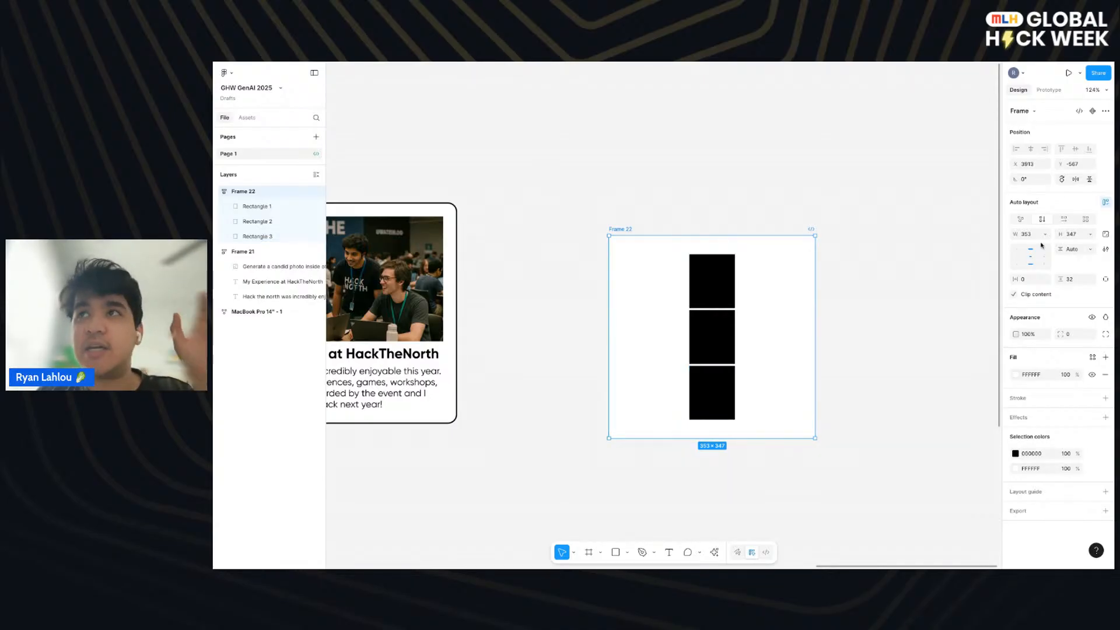
- Switch the frame's auto layout to horizontal flow and align the row of rectangles to the vertical middle
{"action": "left_click", "coordinate": [1063, 219]}
{"action": "left_click", "coordinate": [1031, 264]}
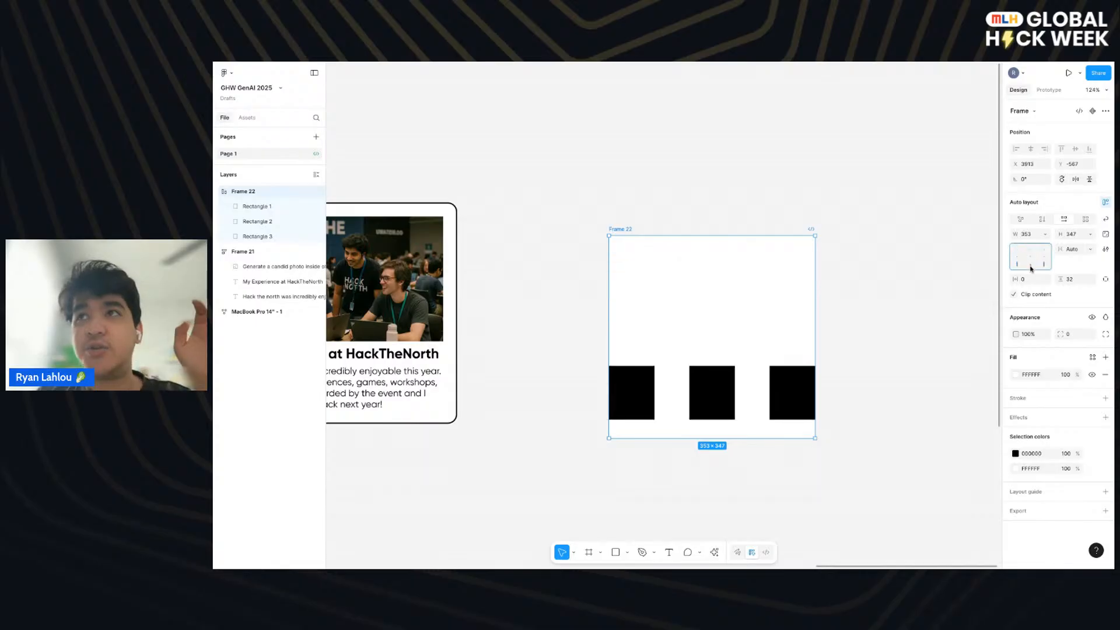
{"action": "left_click", "coordinate": [1031, 257]}
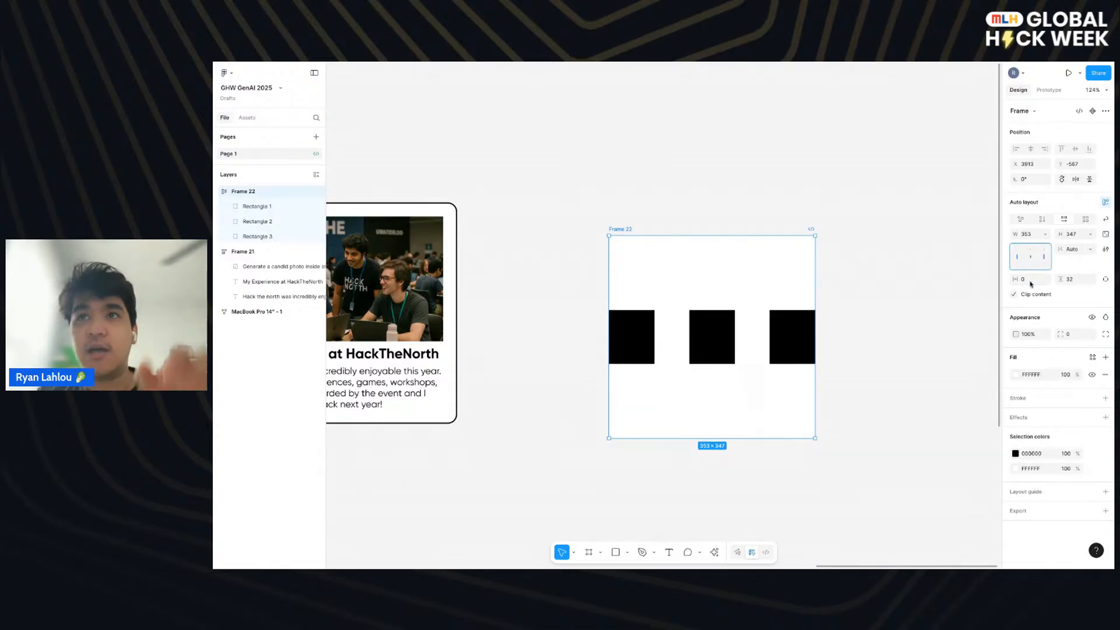
- Set the frame's horizontal padding to 32
{"action": "left_click", "coordinate": [1031, 283]}
{"action": "type", "text": "32"}
{"action": "key", "text": "Return"}
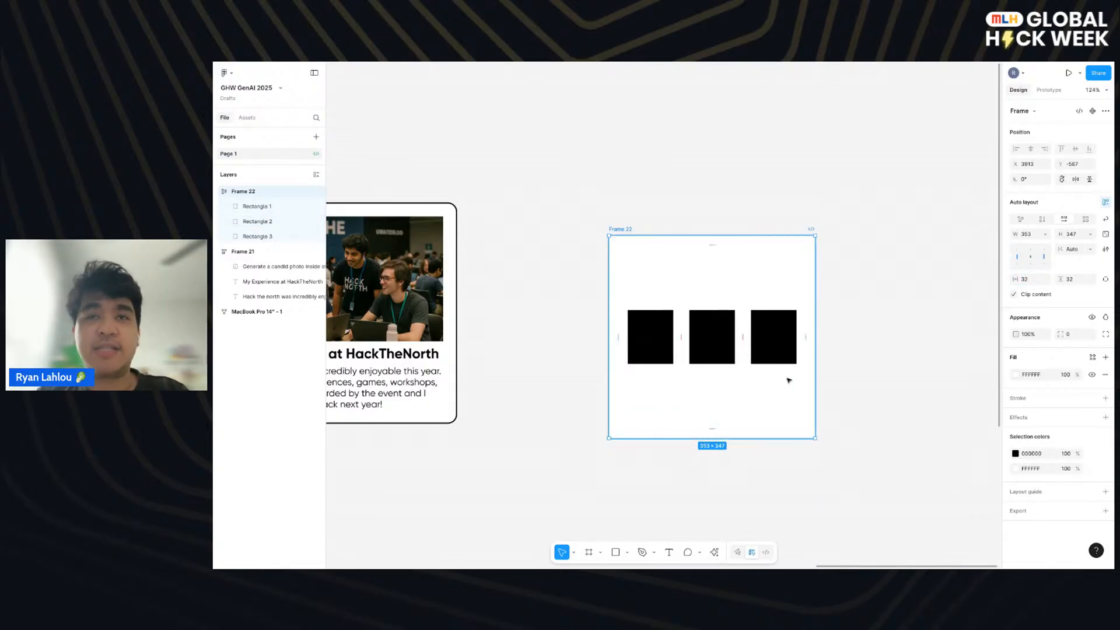
- Turn on wrapping for the frame's horizontal auto layout and keep the frame selected
{"action": "left_click", "coordinate": [805, 373]}
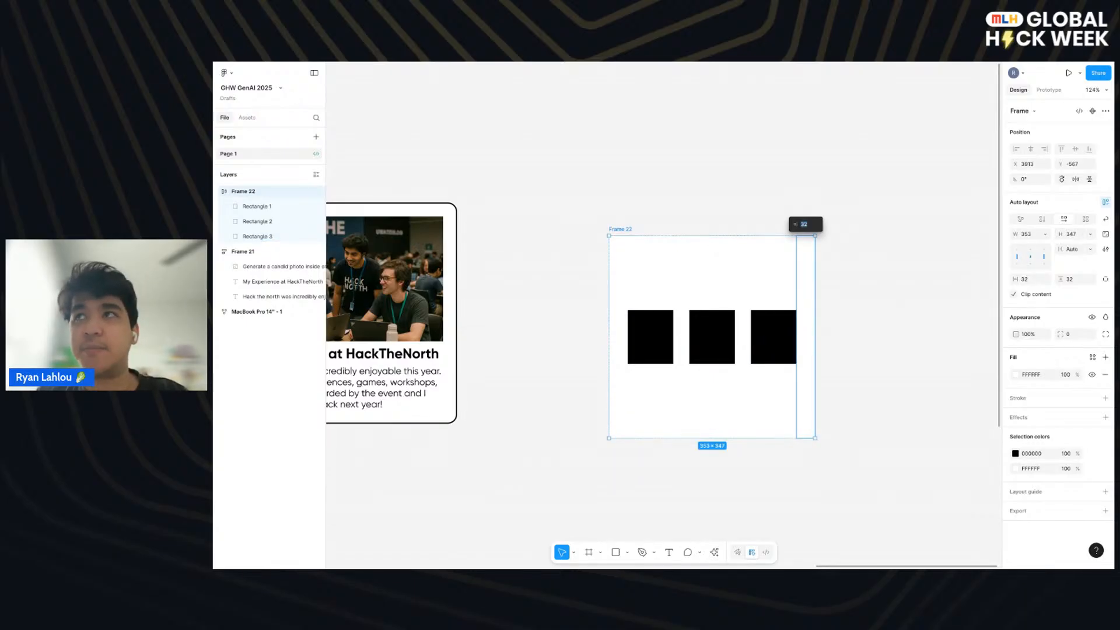
{"action": "left_click", "coordinate": [1105, 219]}
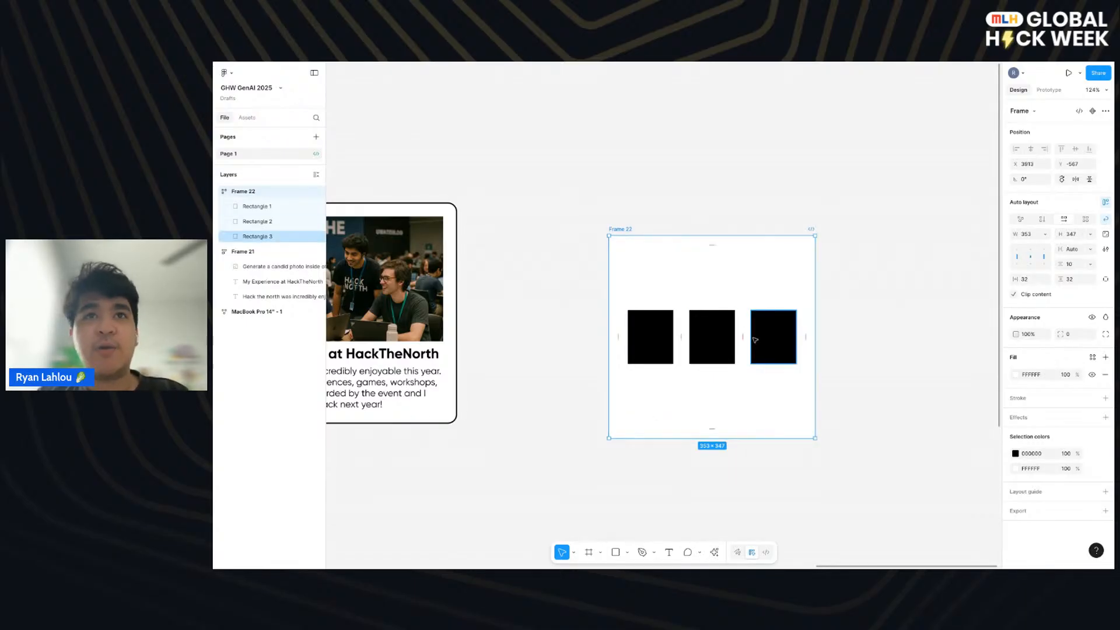
{"action": "left_click", "coordinate": [711, 326]}
{"action": "left_click", "coordinate": [734, 280]}
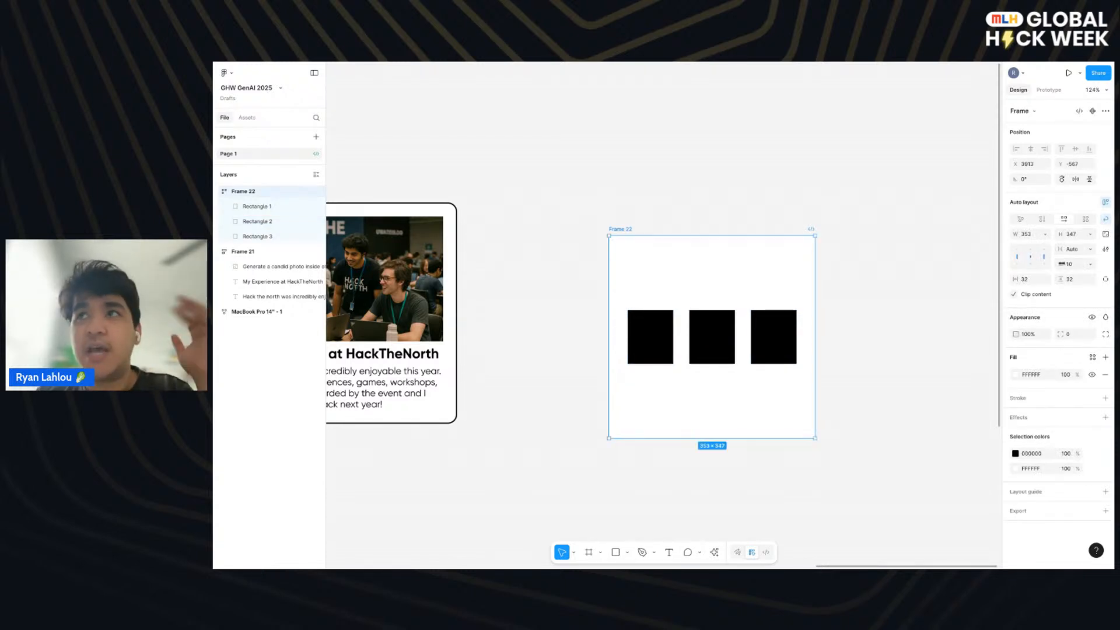
- Set the gap between the rectangles in the wrapped frame to 32
{"action": "left_click", "coordinate": [1072, 264]}
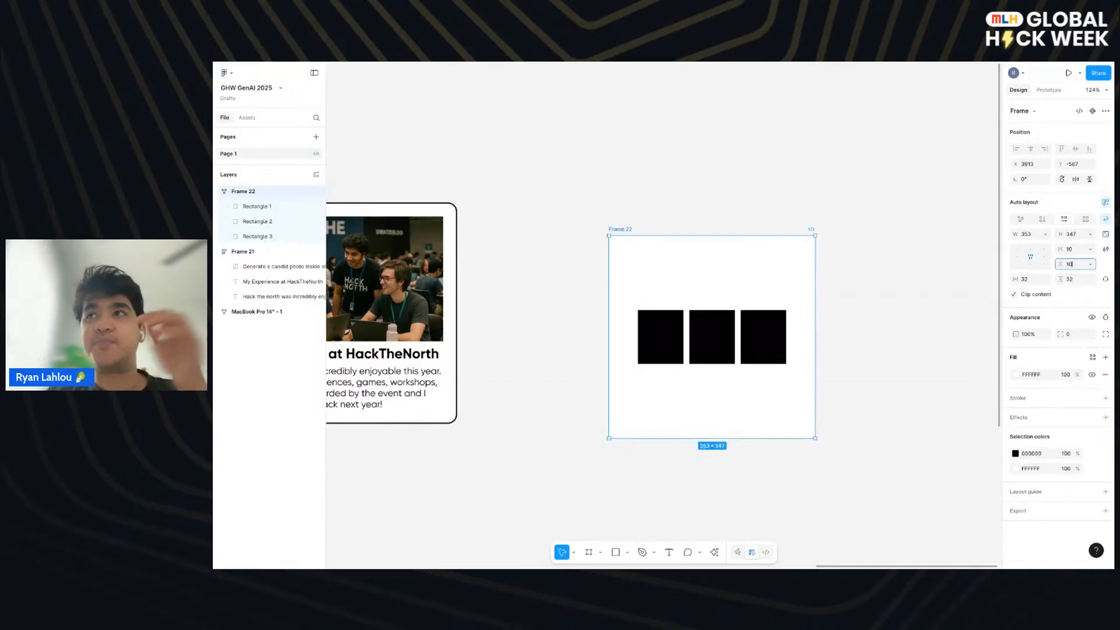
{"action": "left_click", "coordinate": [1073, 250]}
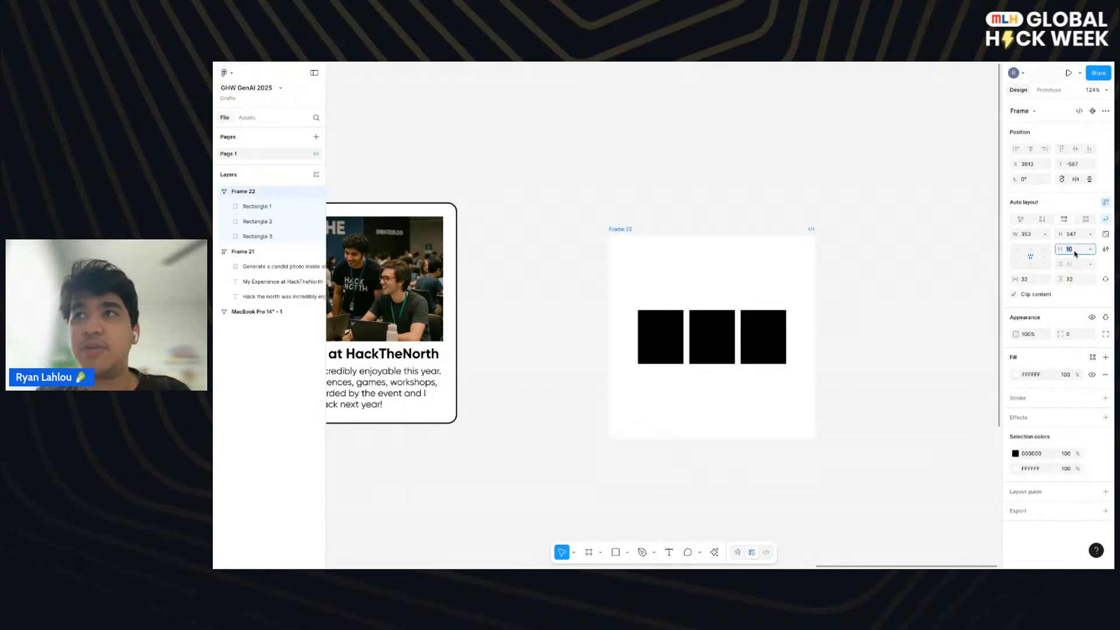
{"action": "type", "text": "32"}
{"action": "key", "text": "Return"}
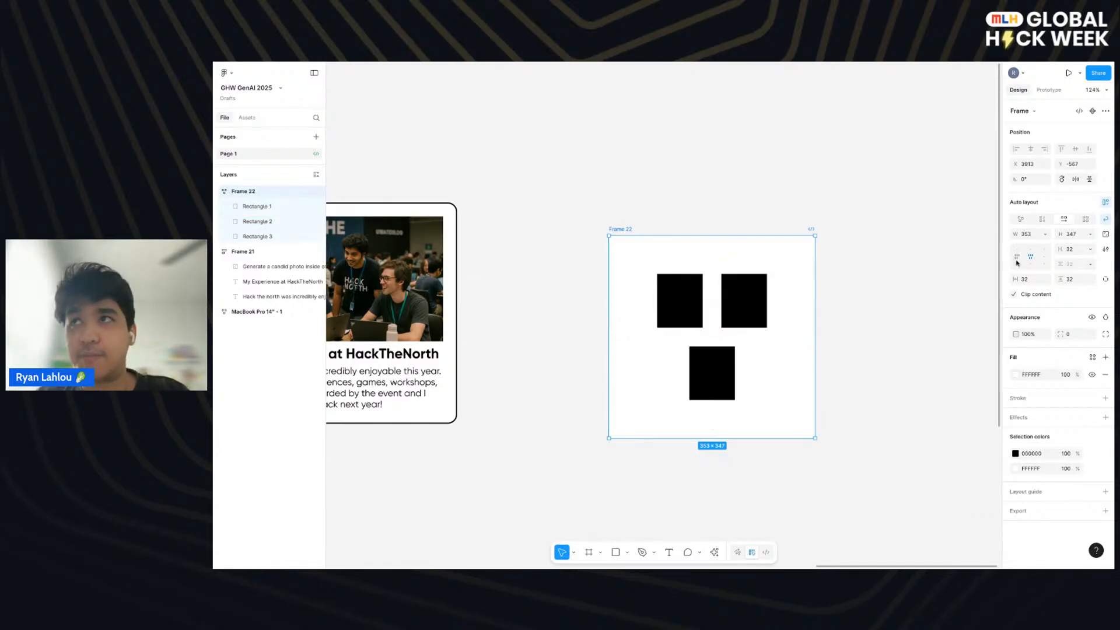
- Set both the horizontal and vertical gap of the frame's wrapped auto layout to 48
{"action": "left_click", "coordinate": [1078, 250]}
{"action": "type", "text": "48"}
{"action": "key", "text": "Return"}
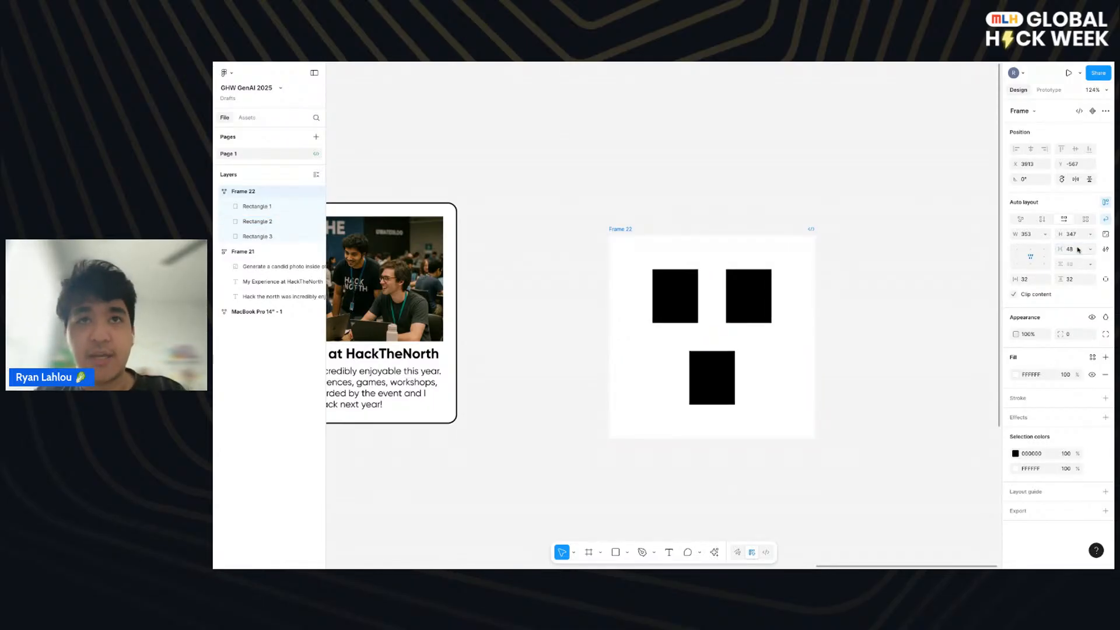
{"action": "left_click", "coordinate": [1075, 264]}
{"action": "type", "text": "48"}
{"action": "key", "text": "Return"}
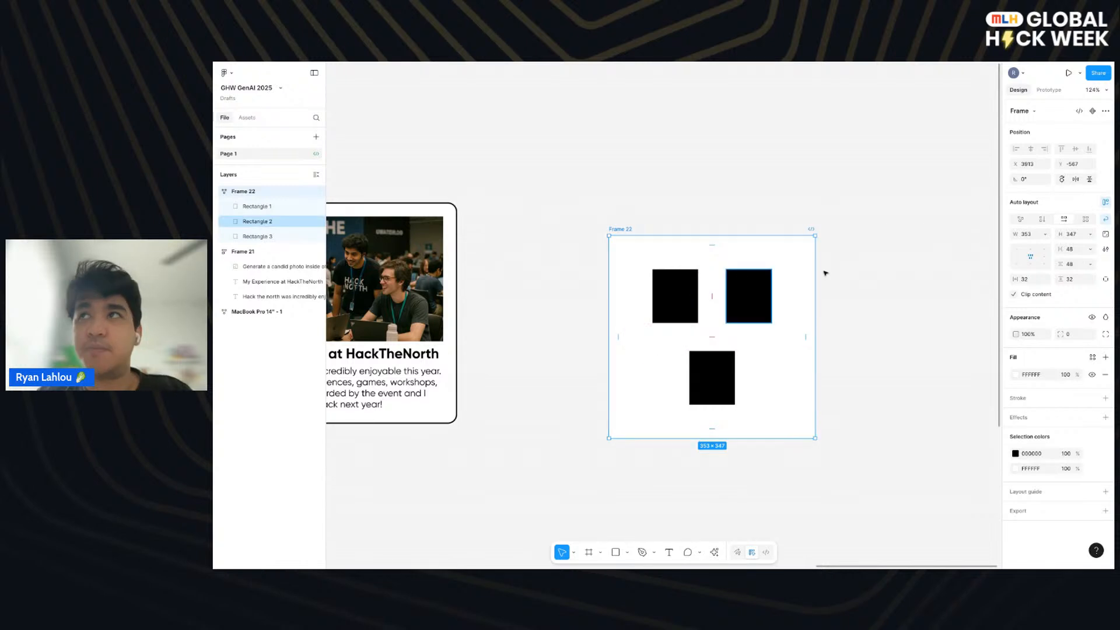
- Turn off wrapping for the frame and duplicate the last rectangle until the row holds ten rectangles
{"action": "left_click", "coordinate": [1105, 219]}
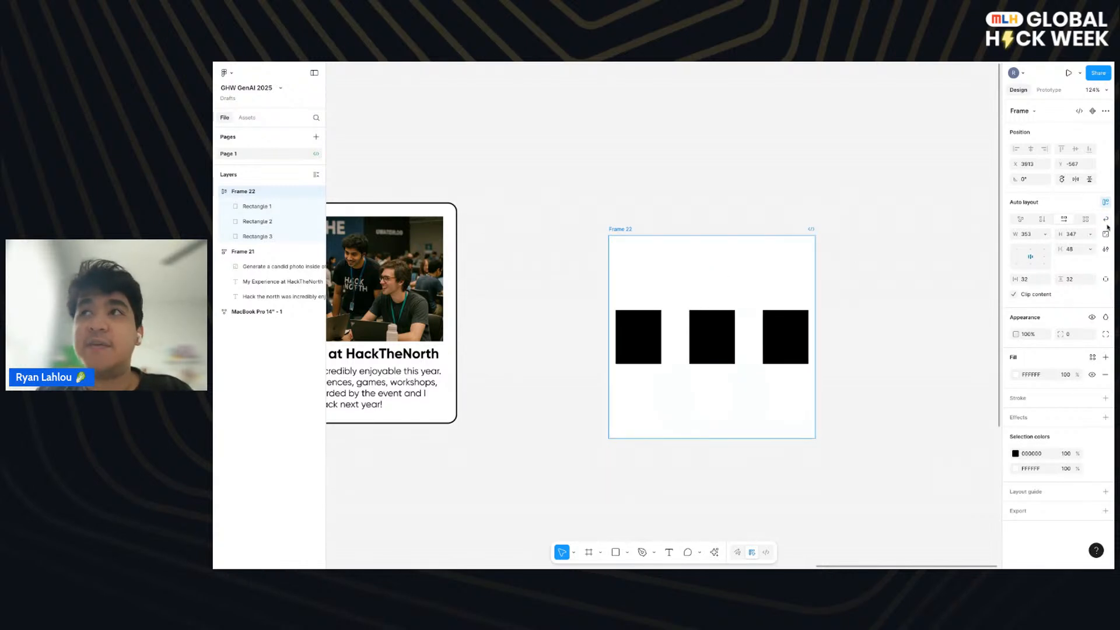
{"action": "left_click", "coordinate": [721, 350]}
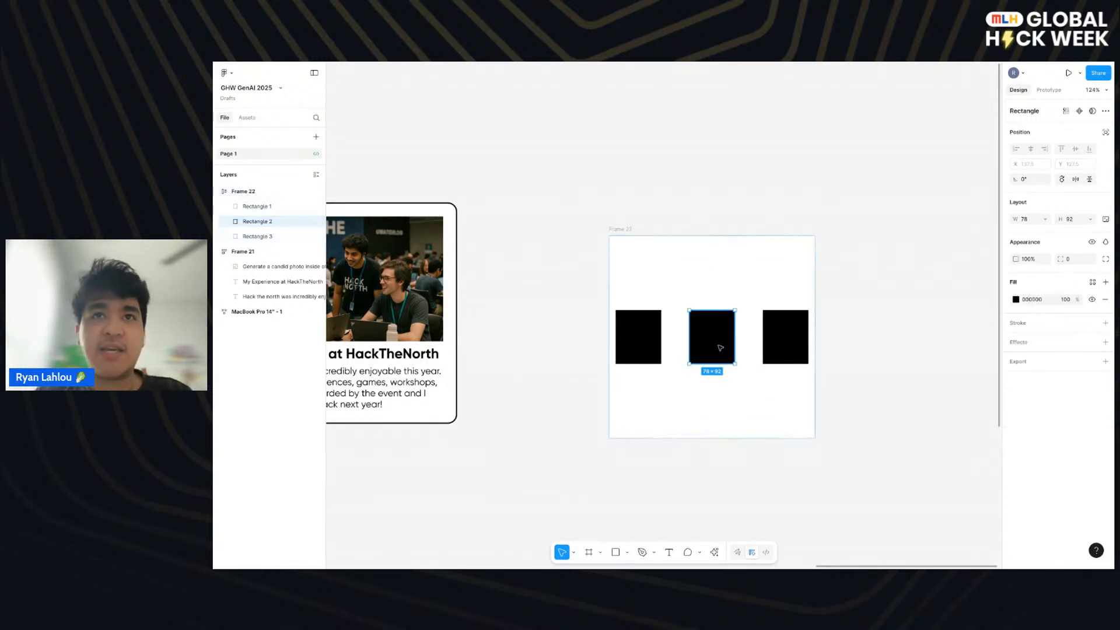
{"action": "left_click", "coordinate": [799, 354]}
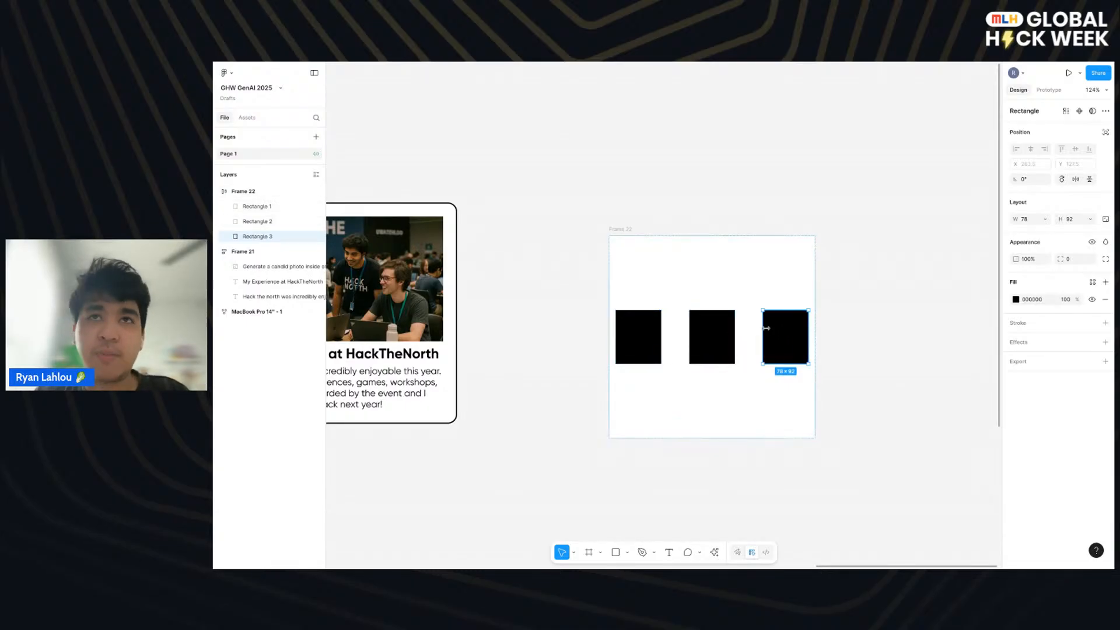
{"action": "key", "text": "ctrl+d"}
{"action": "key", "text": "ctrl+d"}
{"action": "key", "text": "ctrl+d"}
{"action": "key", "text": "ctrl+d"}
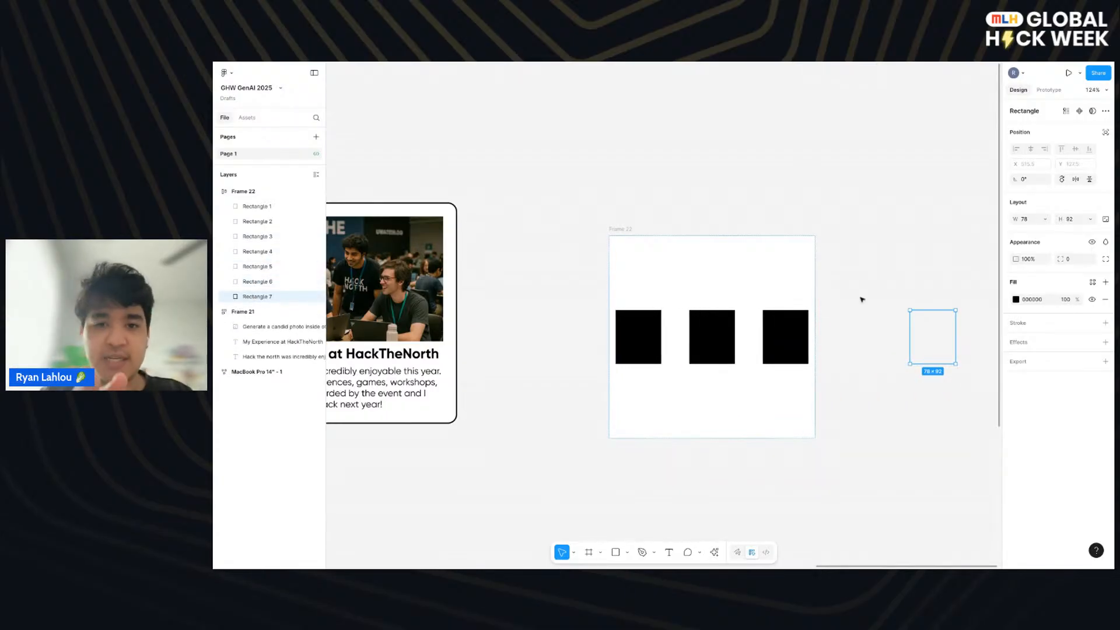
{"action": "key", "text": "ctrl+d"}
{"action": "key", "text": "ctrl+d"}
{"action": "key", "text": "ctrl+d"}
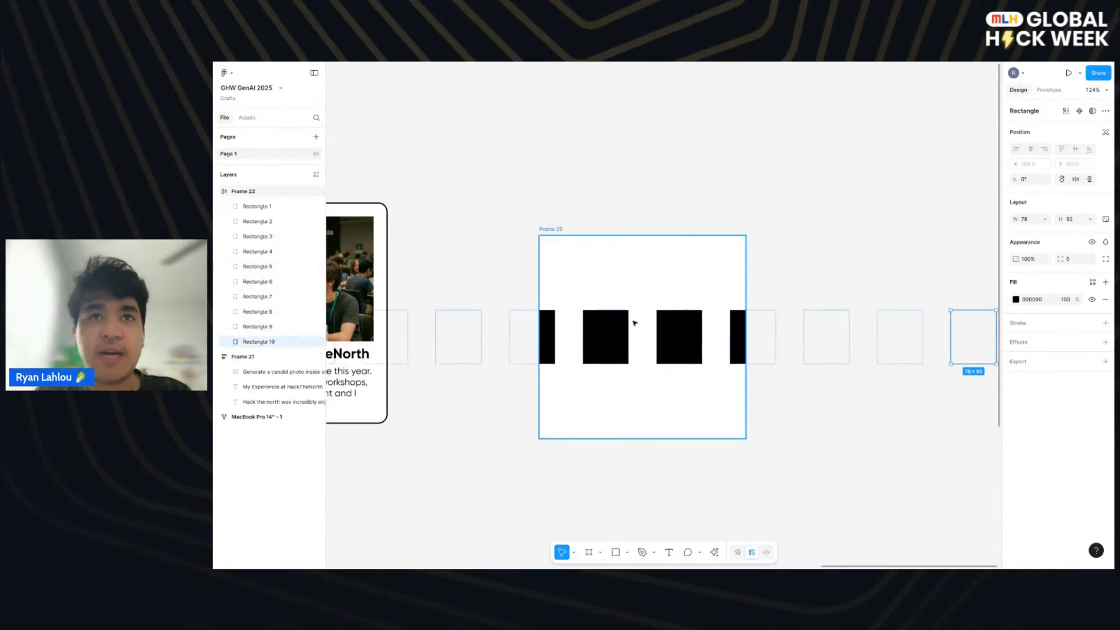
- Turn wrapping back on for the frame holding the ten rectangles and select one rectangle in the upper row
{"action": "left_click", "coordinate": [676, 279]}
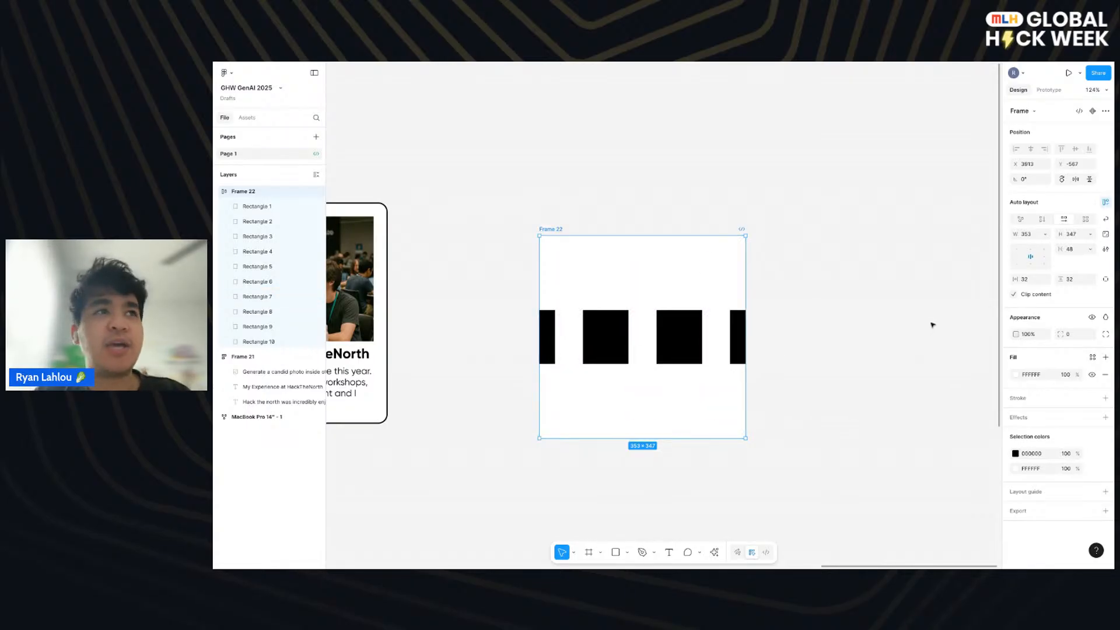
{"action": "left_click", "coordinate": [1106, 218]}
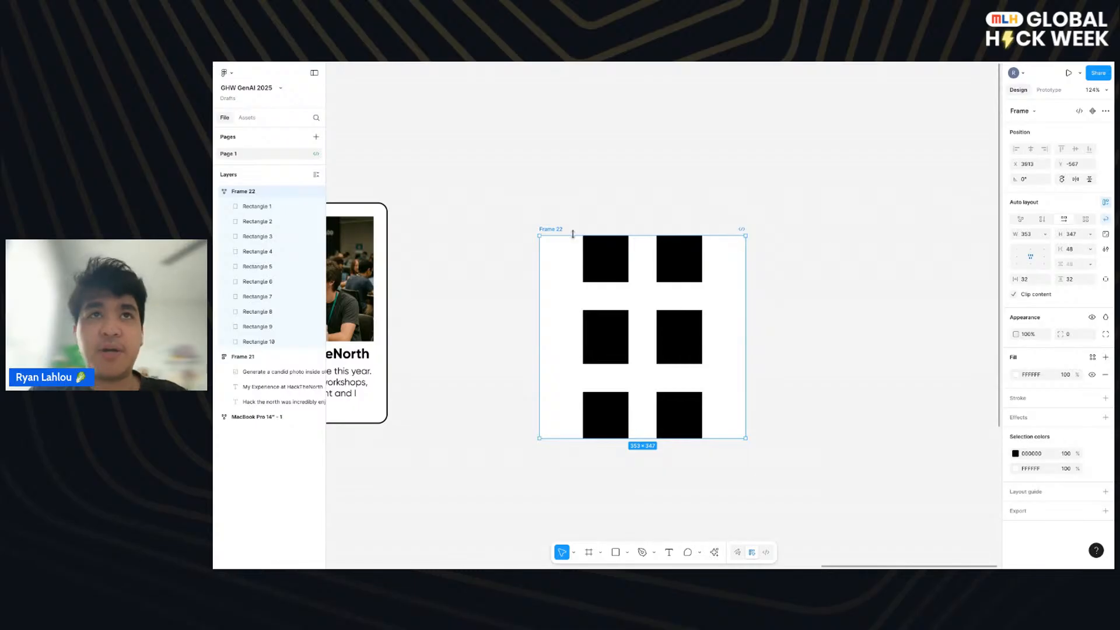
{"action": "left_click", "coordinate": [680, 268]}
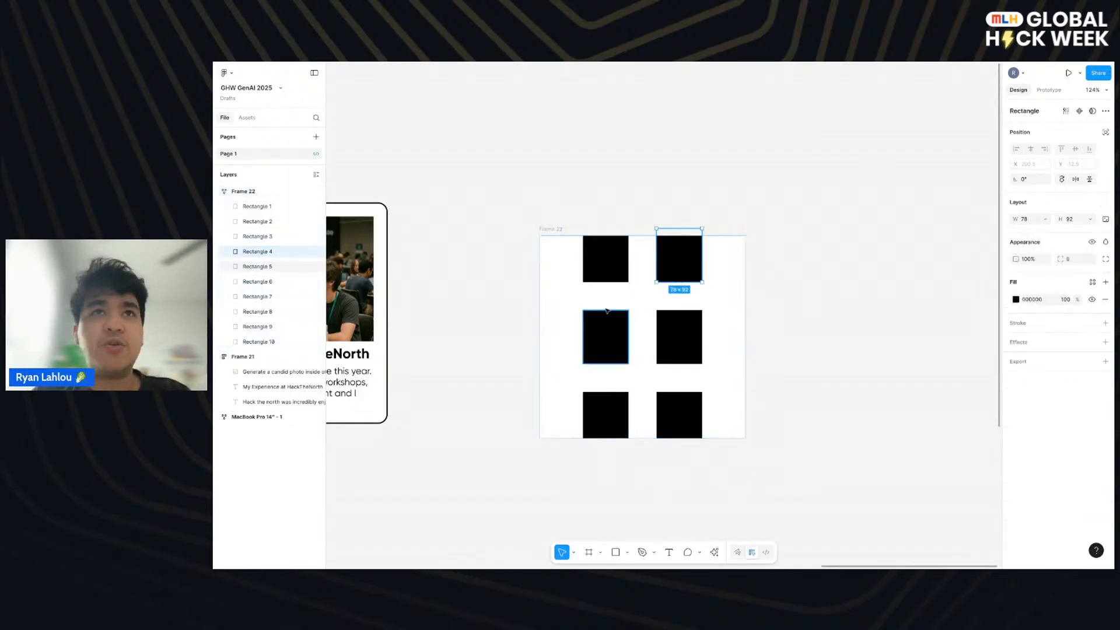
- Set the gap between the frame's wrapped rectangles to 16
{"action": "left_click", "coordinate": [715, 324]}
{"action": "left_click", "coordinate": [1074, 249]}
{"action": "type", "text": "16"}
{"action": "key", "text": "Return"}
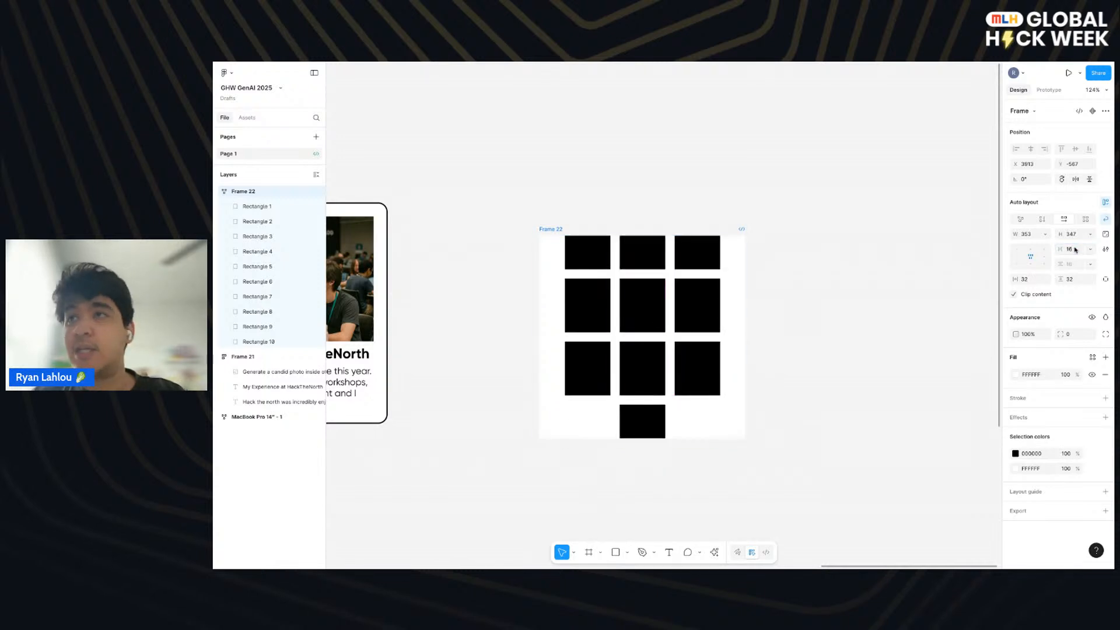
- Set the frame's vertical and horizontal padding to 16
{"action": "left_click", "coordinate": [1073, 279]}
{"action": "type", "text": "16"}
{"action": "key", "text": "Return"}
{"action": "left_click", "coordinate": [1039, 279]}
{"action": "type", "text": "16"}
{"action": "key", "text": "Return"}
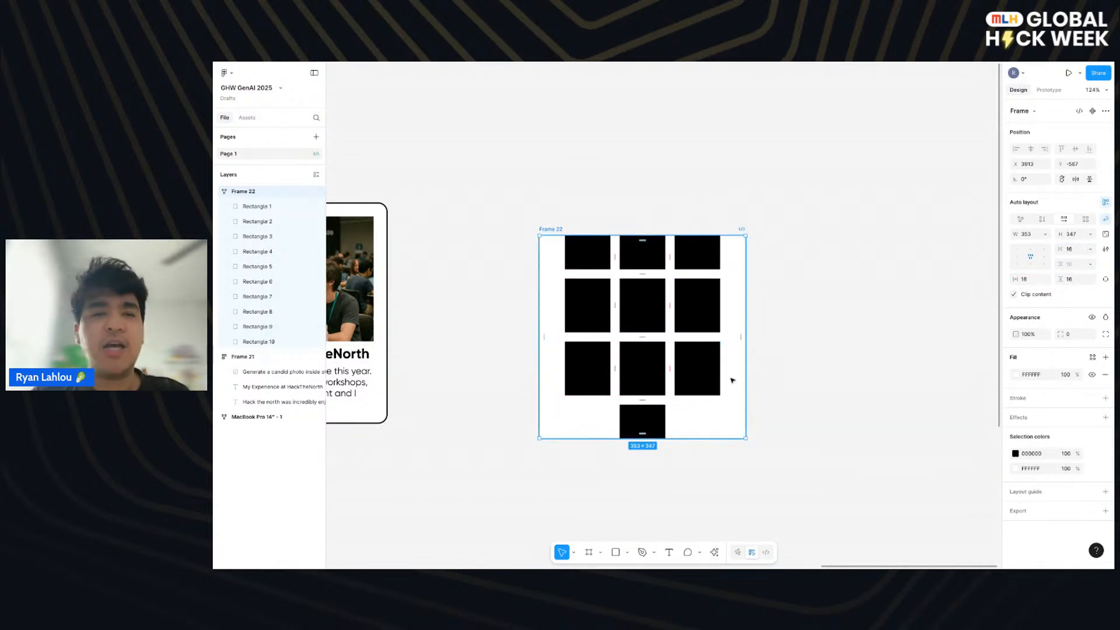
- Duplicate the single rectangle in the last row twice to fill that row
{"action": "left_click", "coordinate": [662, 411]}
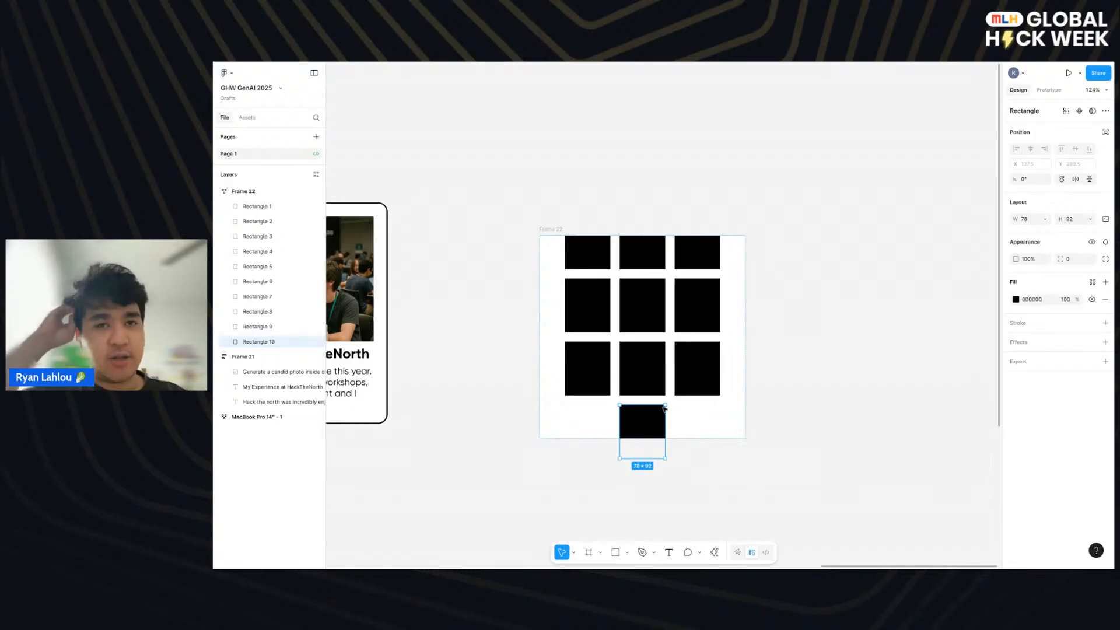
{"action": "key", "text": "ctrl+d"}
{"action": "key", "text": "ctrl+d"}
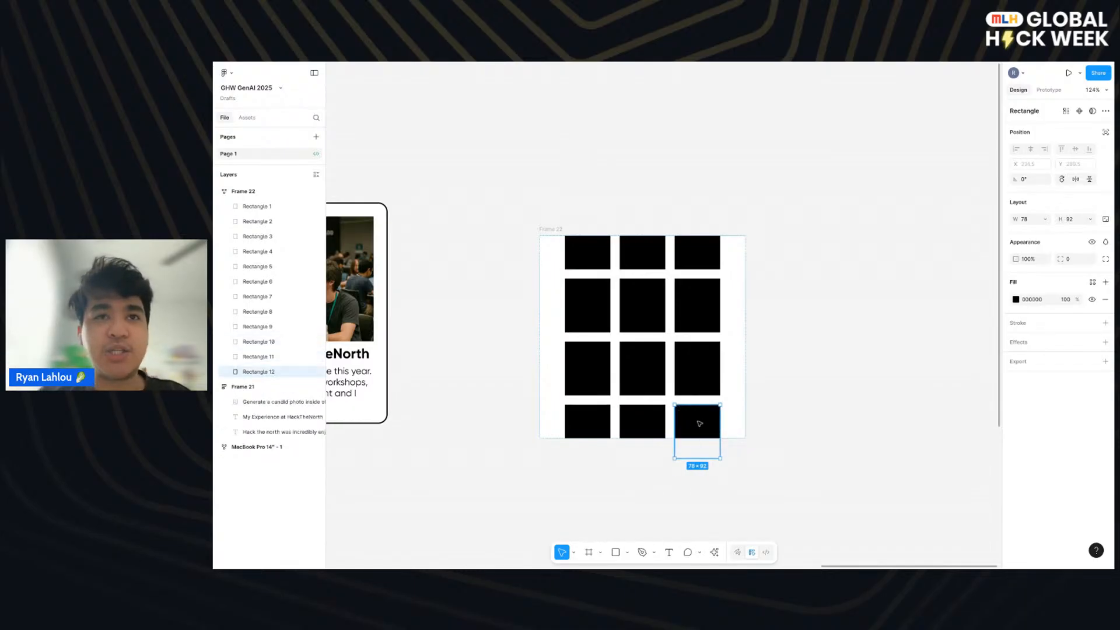
- Delete rectangles from the lower rows one by one until eight are left in the frame
{"action": "left_click", "coordinate": [713, 365]}
{"action": "key", "text": "Delete"}
{"action": "left_click", "coordinate": [677, 367]}
{"action": "key", "text": "Delete"}
{"action": "left_click", "coordinate": [677, 367]}
{"action": "key", "text": "Delete"}
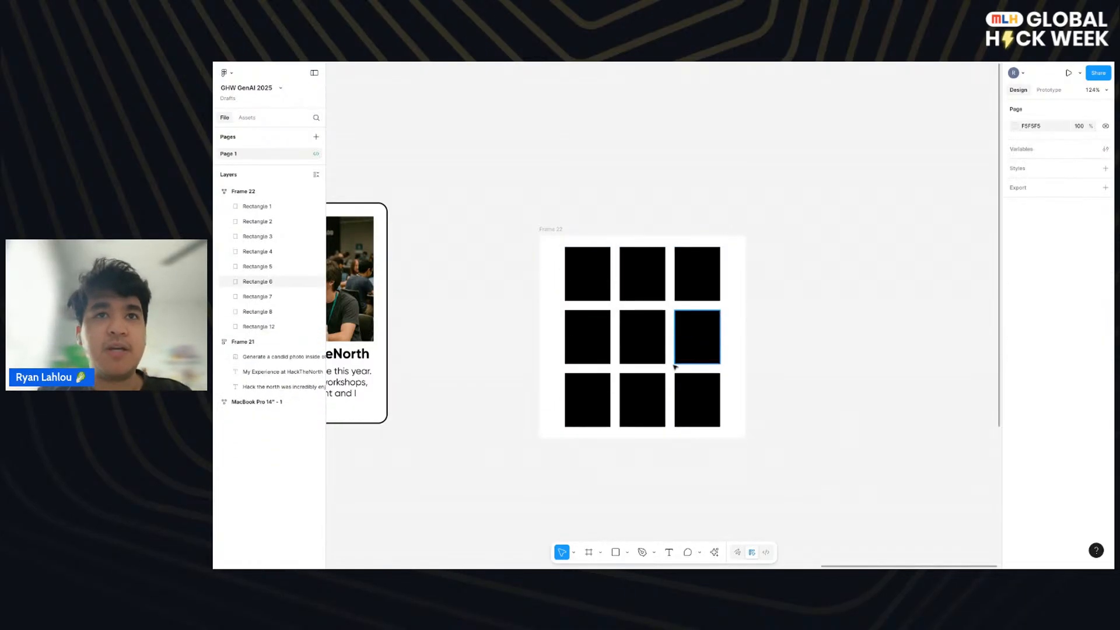
{"action": "left_click", "coordinate": [680, 408]}
{"action": "key", "text": "Delete"}
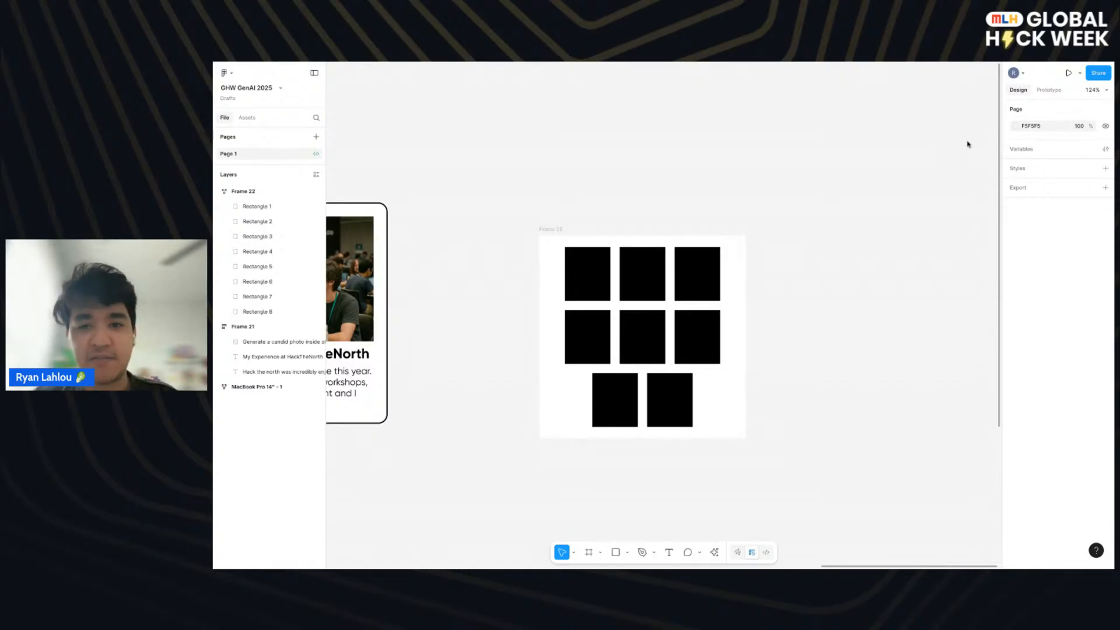
- Delete the demo frame of black rectangles from the canvas
{"action": "left_click", "coordinate": [551, 229]}
{"action": "key", "text": "Delete"}
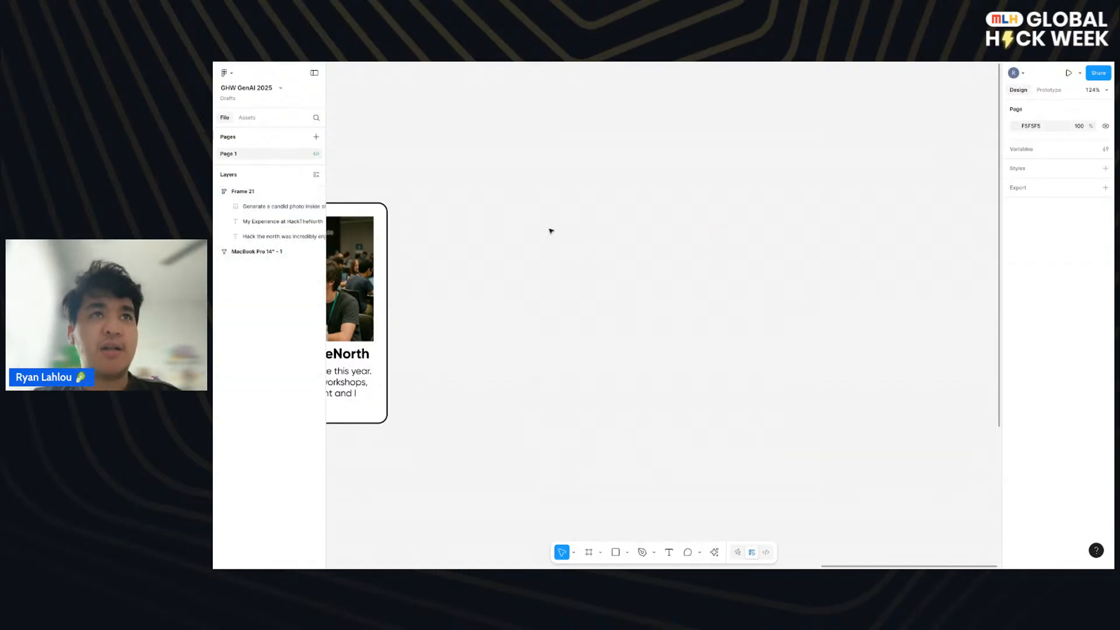
- Examine the auto layout settings of the HackTheNorth card and the text properties of its heading and paragraph
{"action": "scroll", "coordinate": [551, 231], "scroll_direction": "left", "scroll_amount": 10}
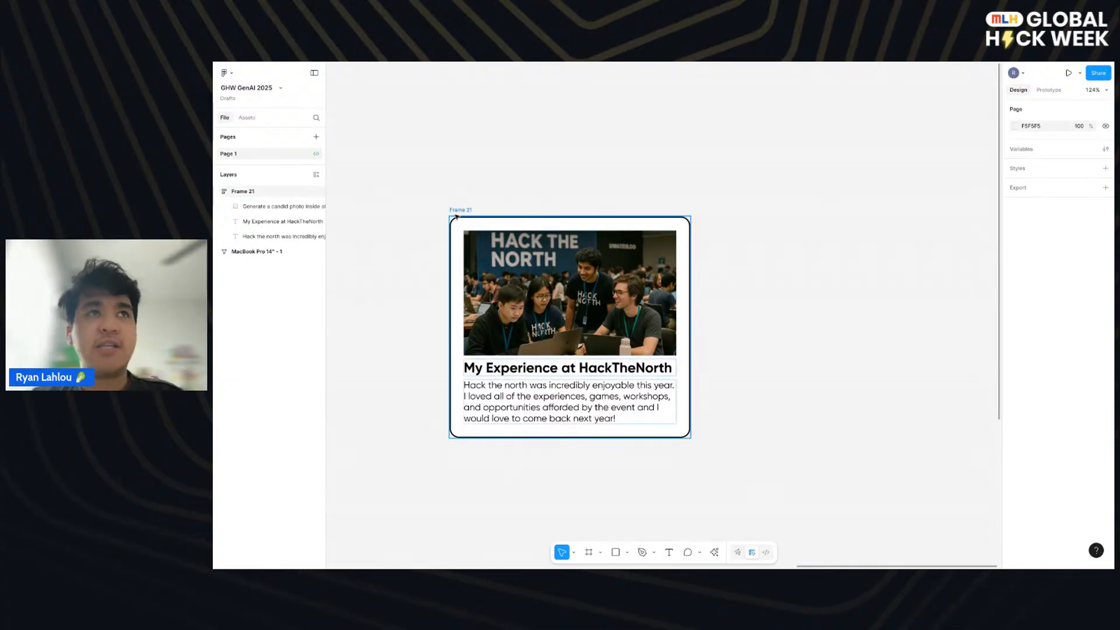
{"action": "left_click", "coordinate": [457, 216]}
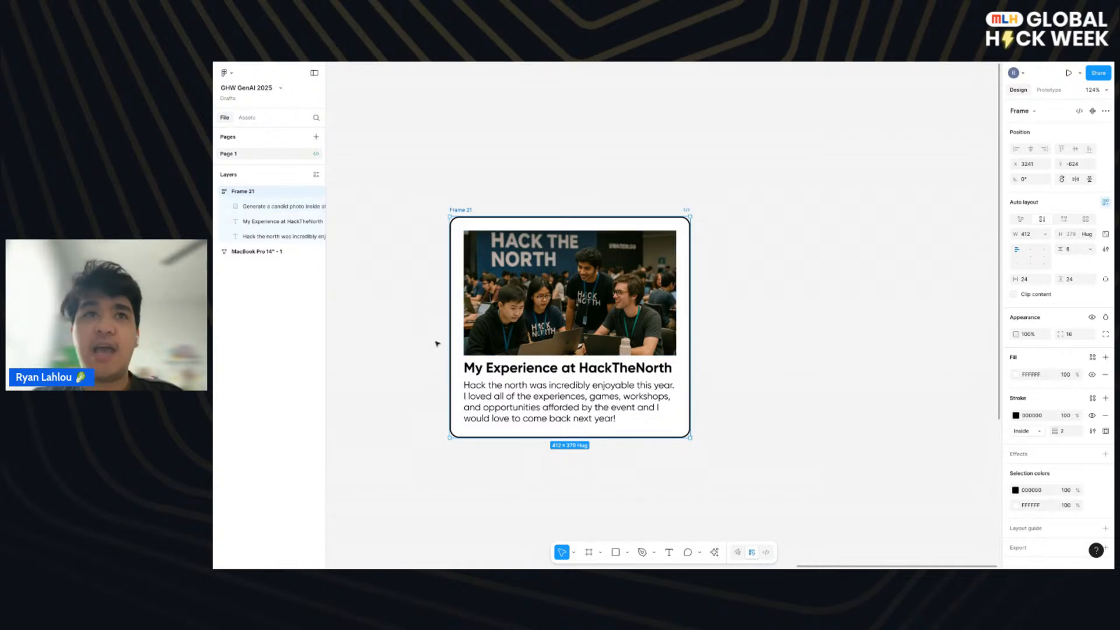
{"action": "left_click", "coordinate": [498, 390]}
{"action": "left_click", "coordinate": [499, 369]}
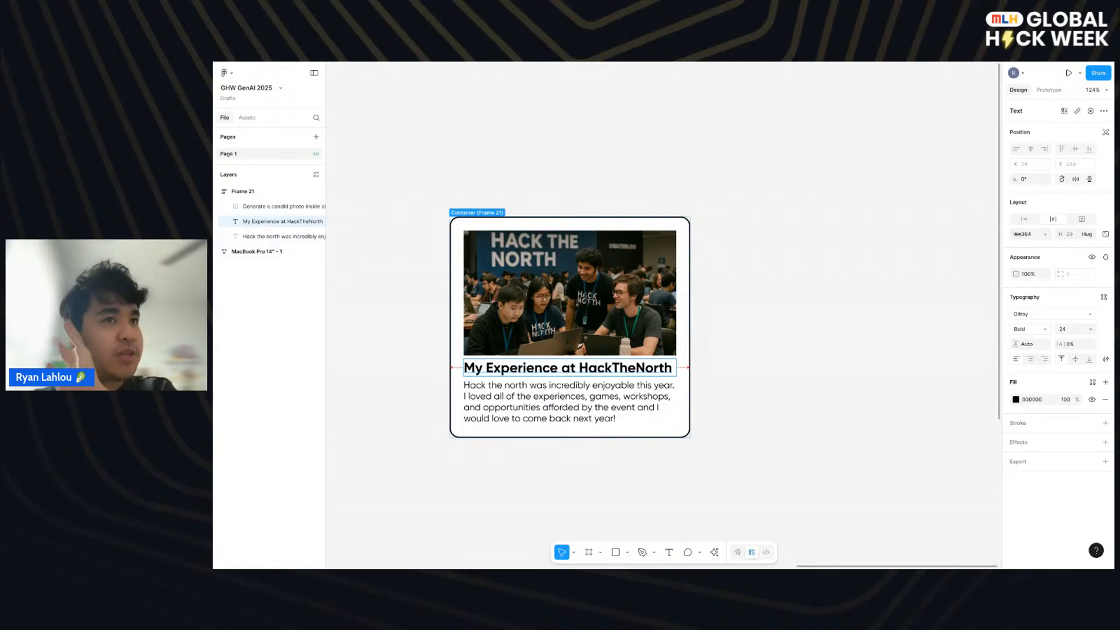
{"action": "left_click", "coordinate": [616, 402]}
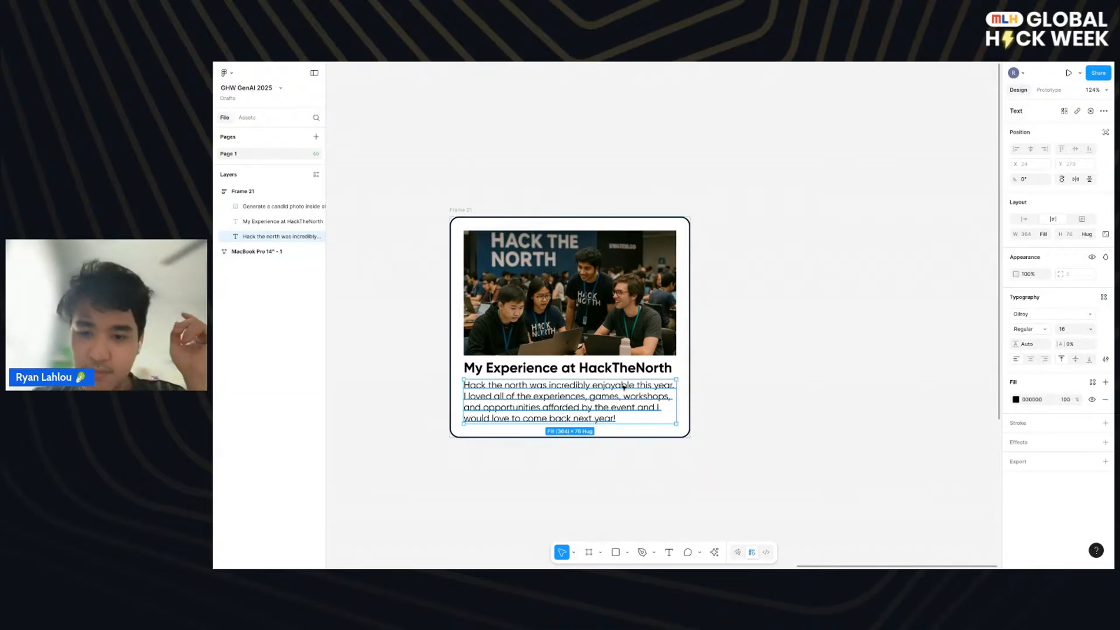
{"action": "left_click", "coordinate": [711, 339]}
- Move the HackTheNorth card frame to the left on the canvas to free space beside it
{"action": "scroll", "coordinate": [711, 339], "scroll_direction": "down", "scroll_amount": 2}
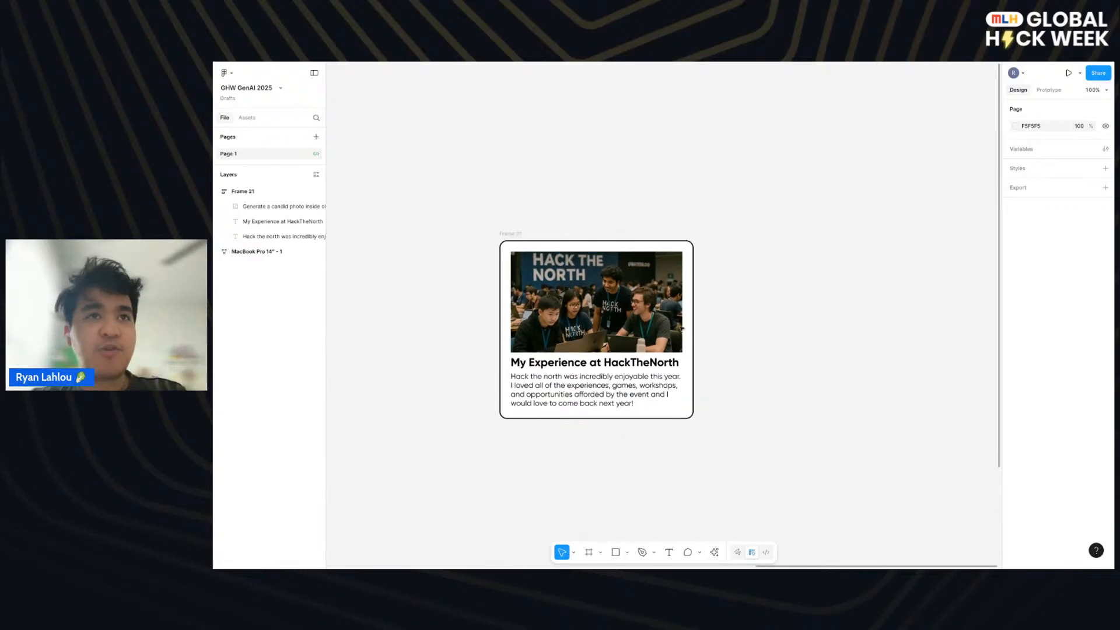
{"action": "left_click", "coordinate": [517, 238]}
{"action": "left_click_drag", "start_coordinate": [515, 237], "coordinate": [428, 243]}
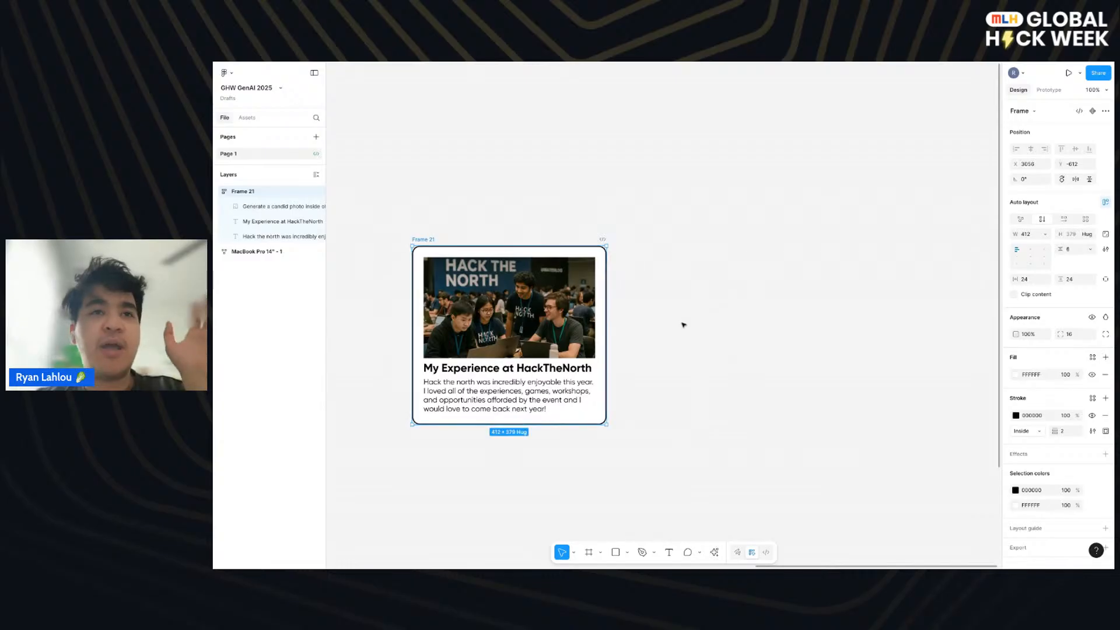
- Add a new frame with the desktop preset MacBook Pro 14" beside the card
{"action": "scroll", "coordinate": [683, 324], "scroll_direction": "right", "scroll_amount": 2}
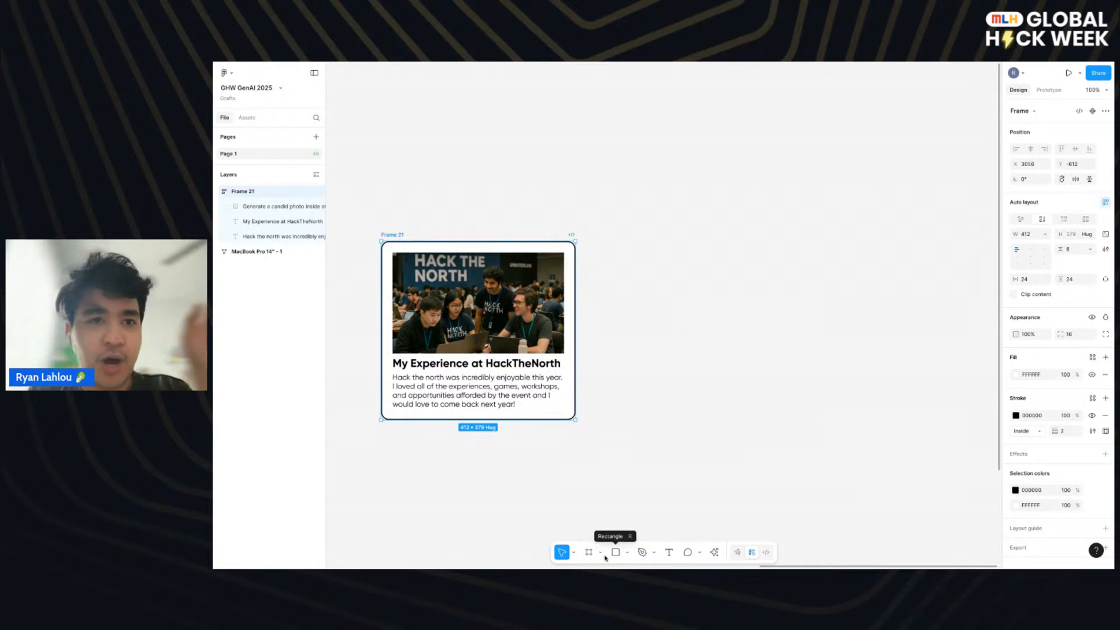
{"action": "left_click", "coordinate": [589, 553]}
{"action": "scroll", "coordinate": [709, 311], "scroll_direction": "right", "scroll_amount": 5}
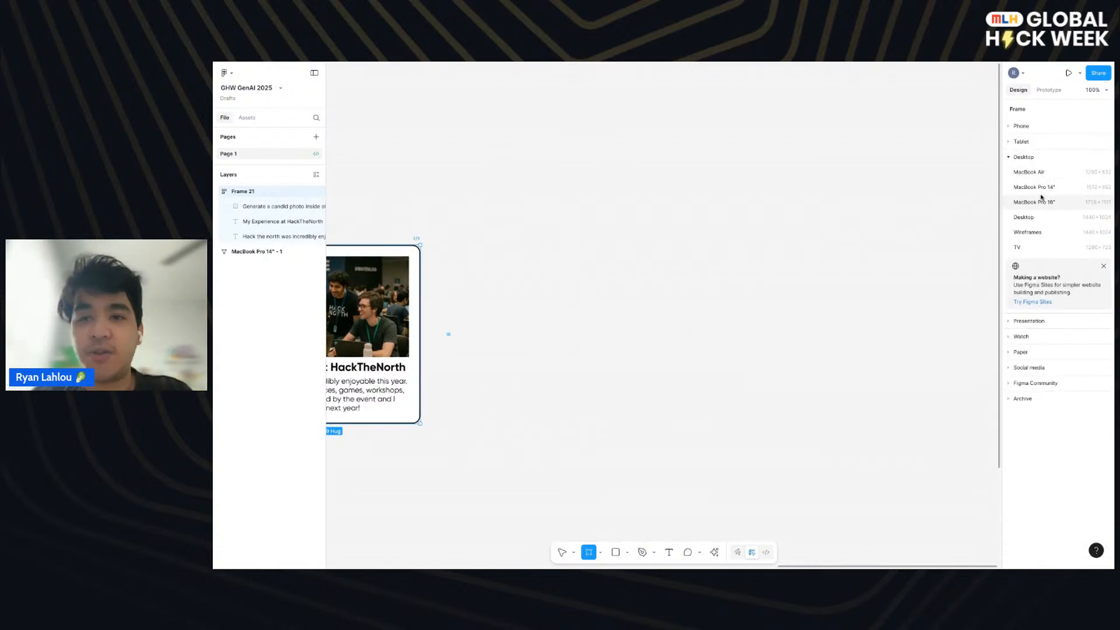
{"action": "left_click", "coordinate": [1025, 158]}
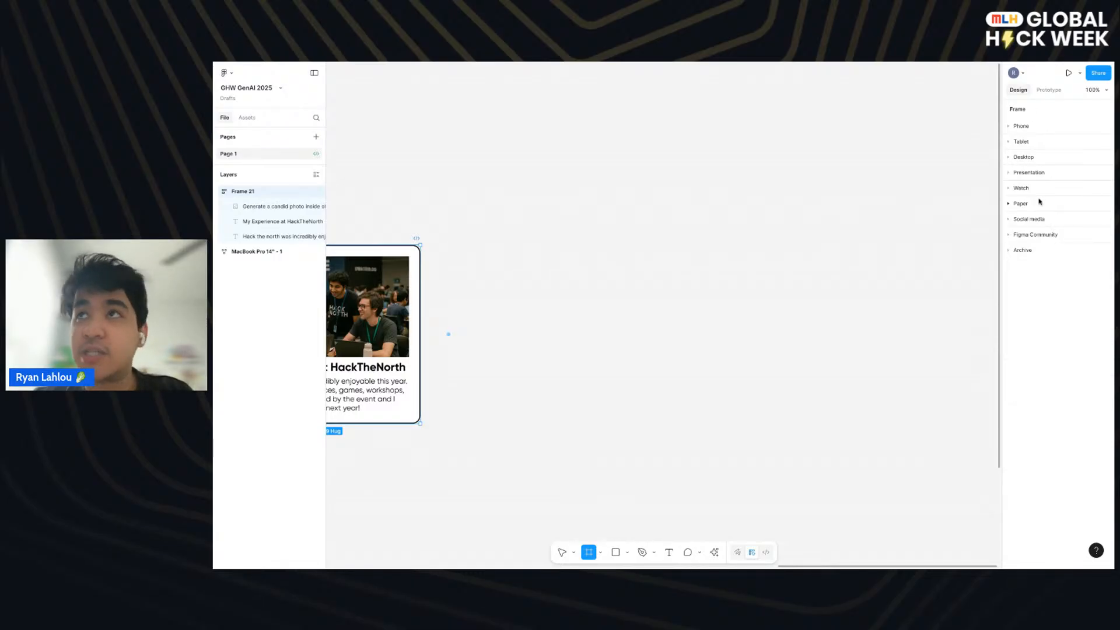
{"action": "left_click", "coordinate": [1030, 159]}
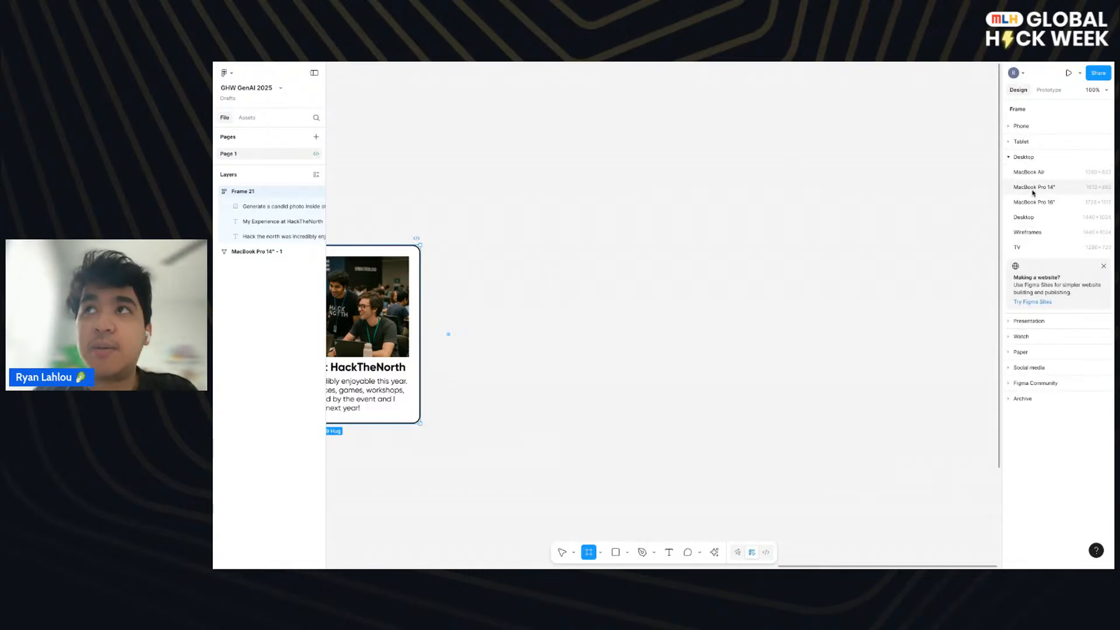
{"action": "left_click", "coordinate": [1032, 187]}
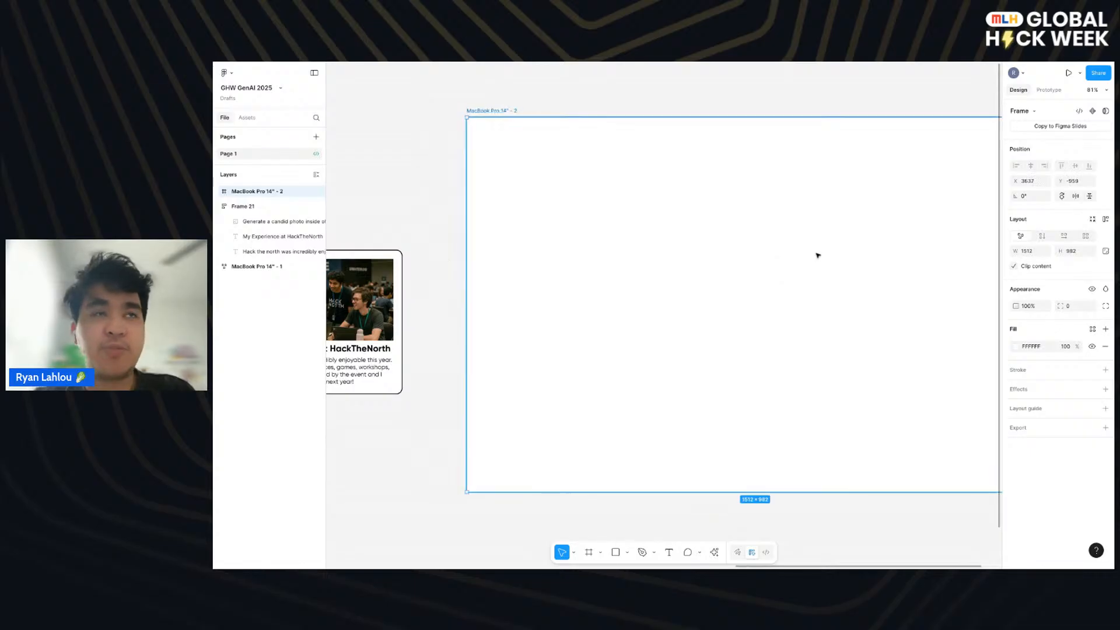
- Apply auto layout to the new MacBook Pro 14" frame and move the HackTheNorth card into it
{"action": "scroll", "coordinate": [818, 255], "scroll_direction": "down", "scroll_amount": 3}
{"action": "scroll", "coordinate": [814, 257], "scroll_direction": "up", "scroll_amount": 1}
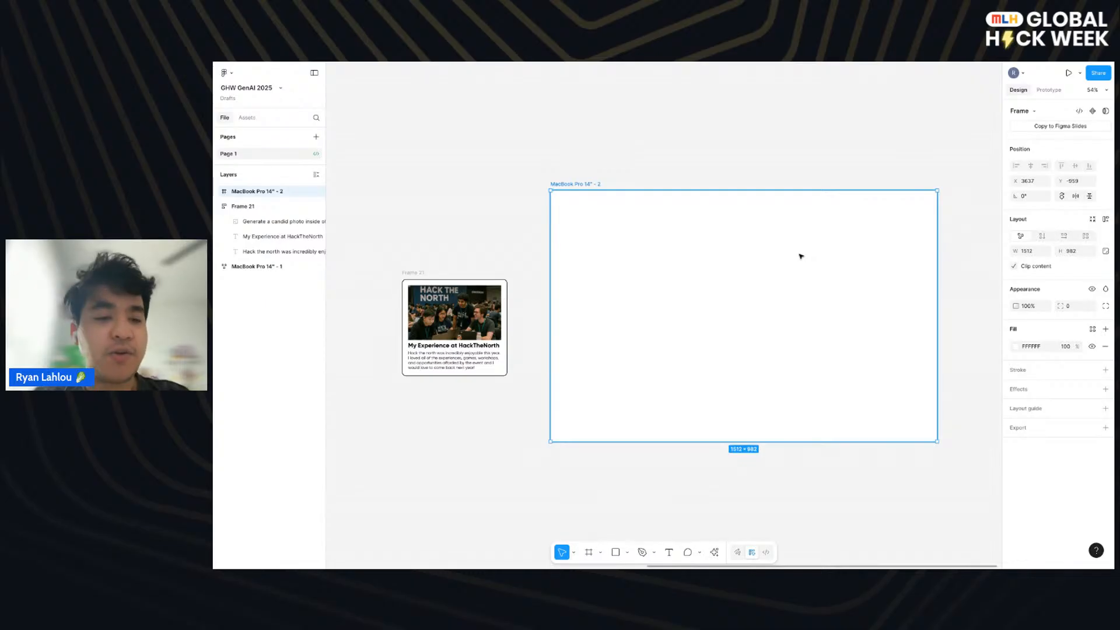
{"action": "key", "text": "shift+a"}
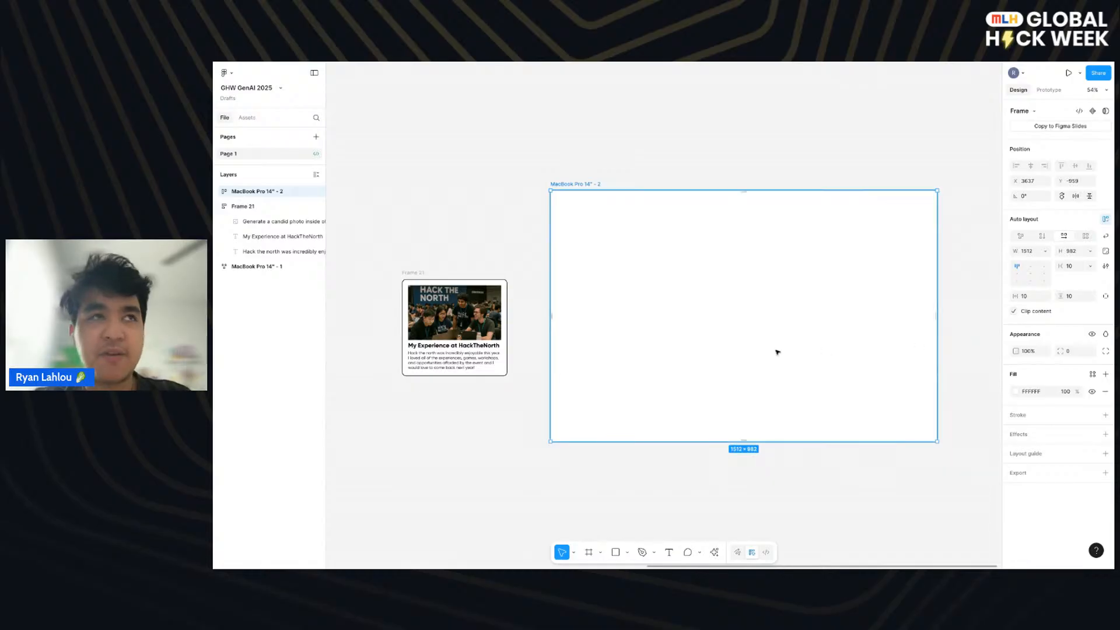
{"action": "mouse_move", "coordinate": [410, 273]}
{"action": "left_mouse_down"}
{"action": "mouse_move", "coordinate": [465, 272]}
{"action": "mouse_move", "coordinate": [382, 298]}
{"action": "mouse_move", "coordinate": [600, 249]}
{"action": "left_mouse_up"}
- Set the MacBook Pro 14" frame's horizontal and vertical padding to 64 and its auto layout gap to 32
{"action": "left_click", "coordinate": [725, 244]}
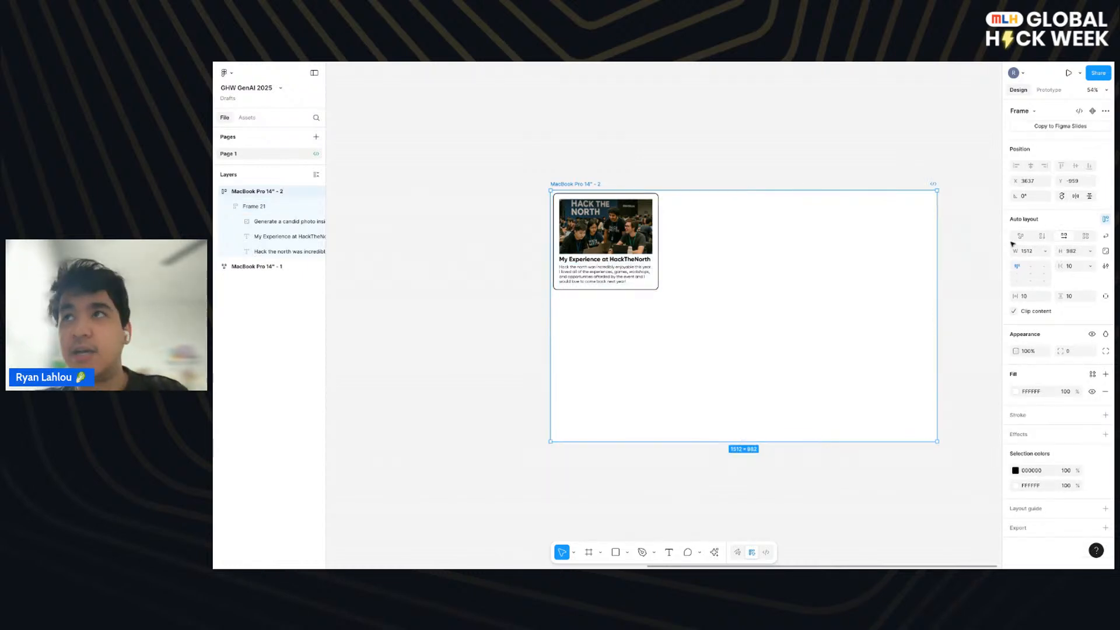
{"action": "left_click", "coordinate": [1031, 297]}
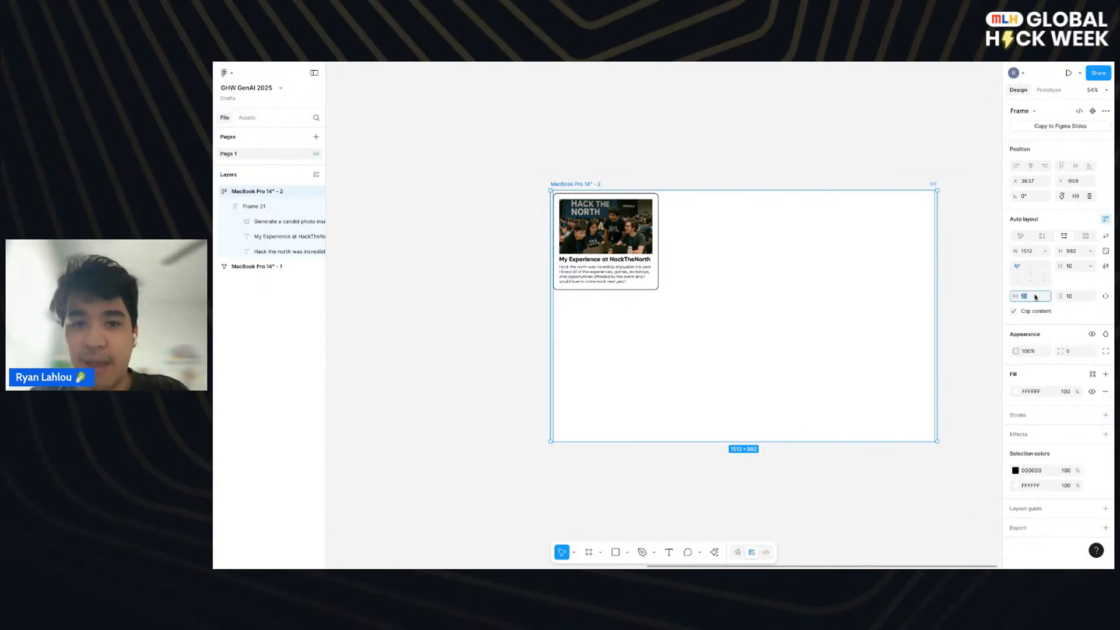
{"action": "type", "text": "64"}
{"action": "key", "text": "Return"}
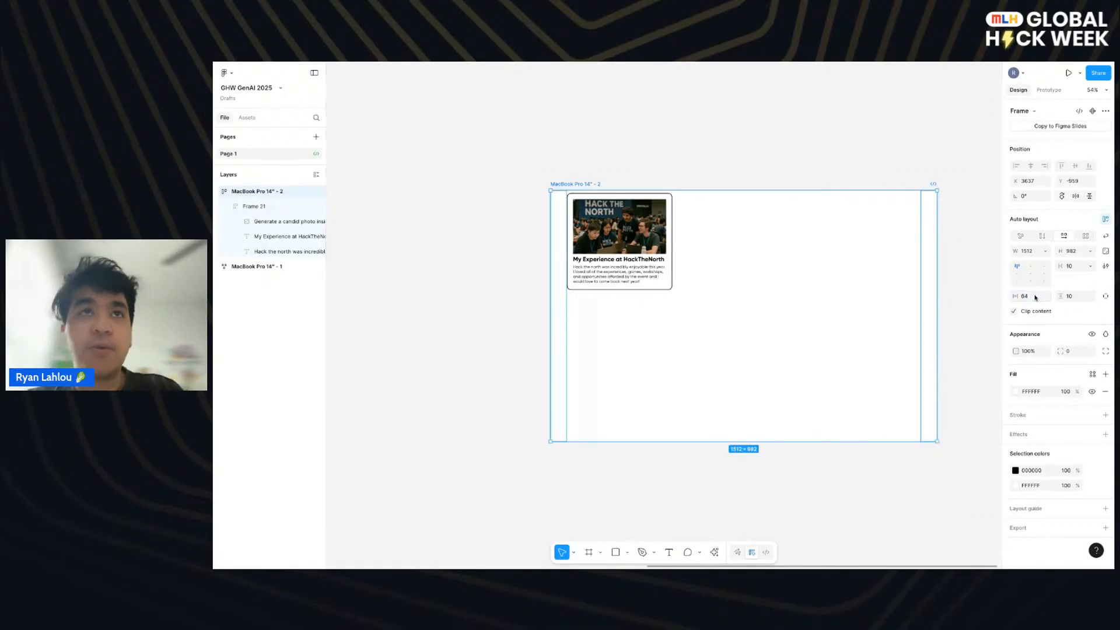
{"action": "left_click", "coordinate": [1071, 299]}
{"action": "type", "text": "64"}
{"action": "key", "text": "Return"}
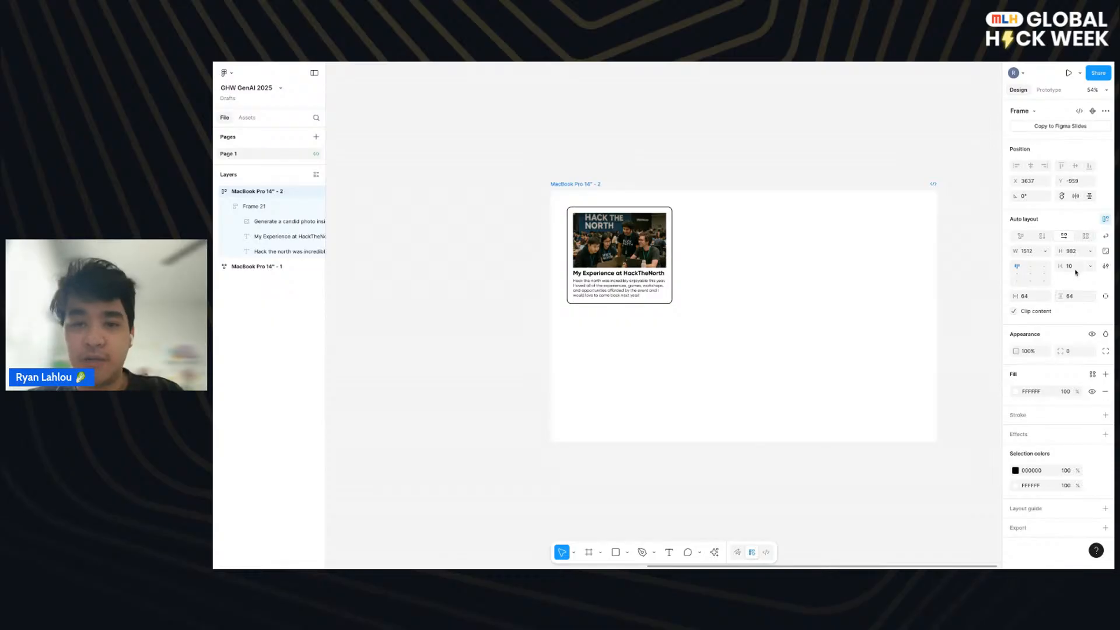
{"action": "left_click", "coordinate": [1075, 267]}
{"action": "key", "text": "Return"}
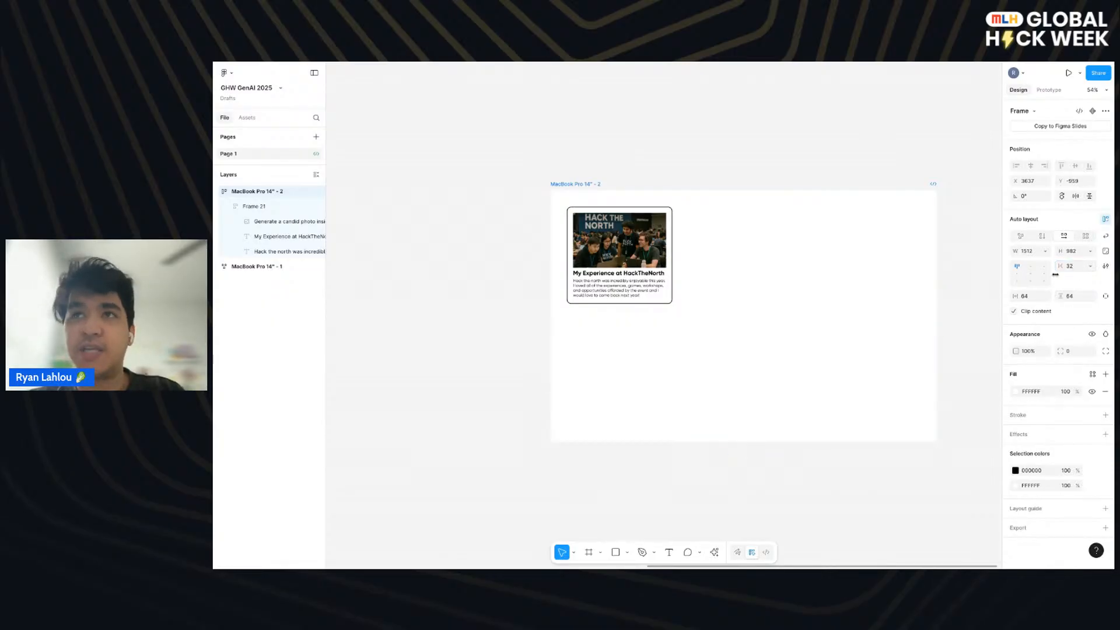
- Duplicate the HackTheNorth card inside the MacBook Pro 14" frame until its horizontal row holds eight cards
{"action": "left_click", "coordinate": [669, 257]}
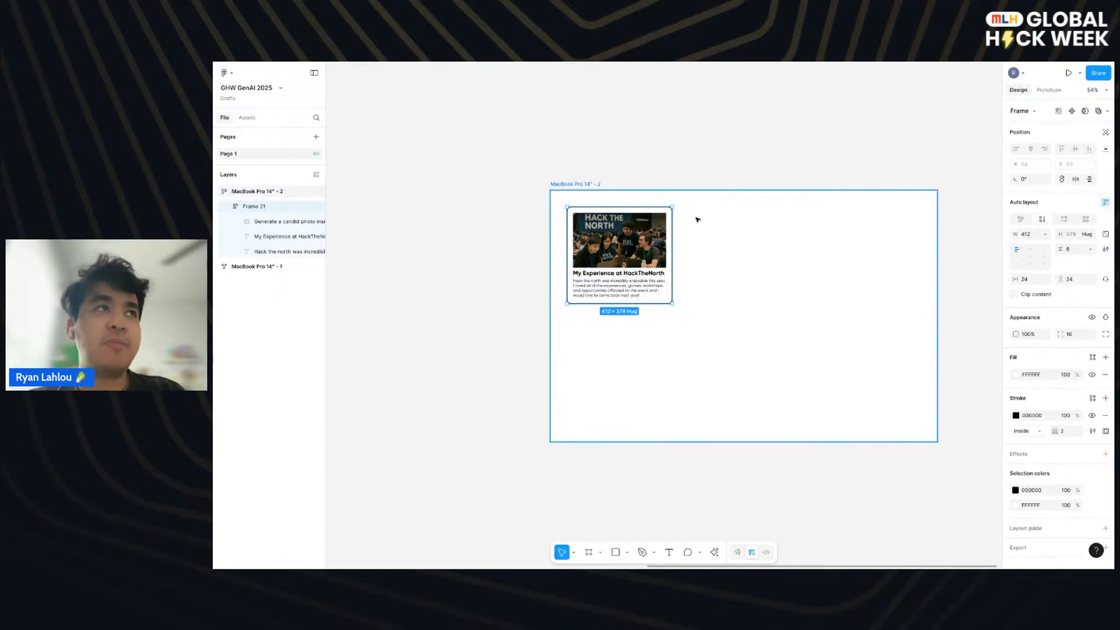
{"action": "key", "text": "ctrl+d"}
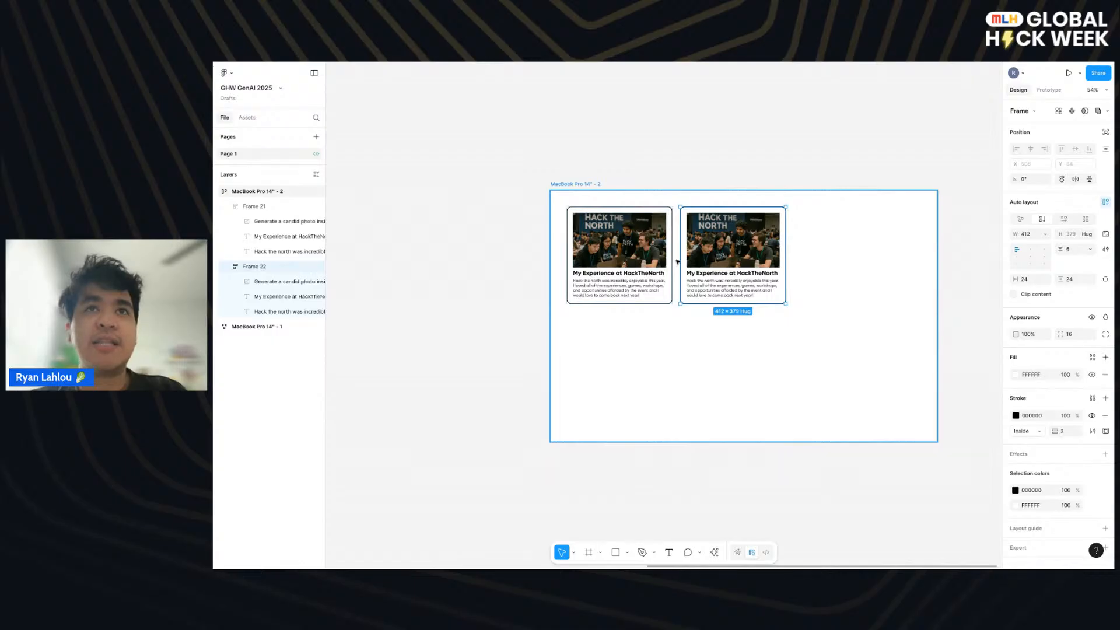
{"action": "left_click", "coordinate": [677, 262]}
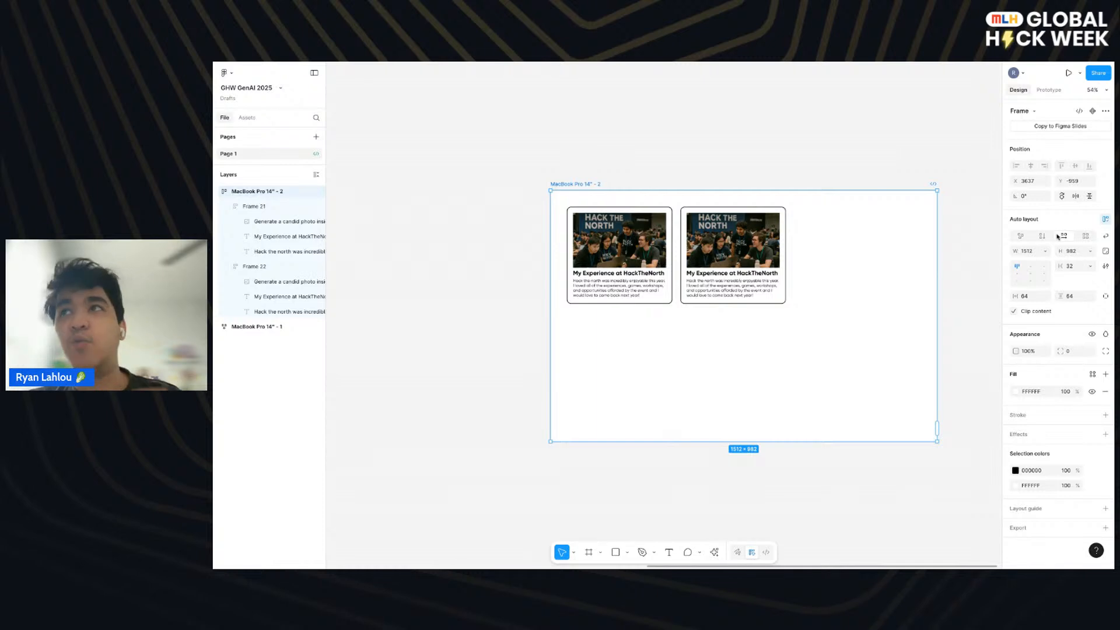
{"action": "left_click", "coordinate": [764, 293]}
{"action": "key", "text": "ctrl+d"}
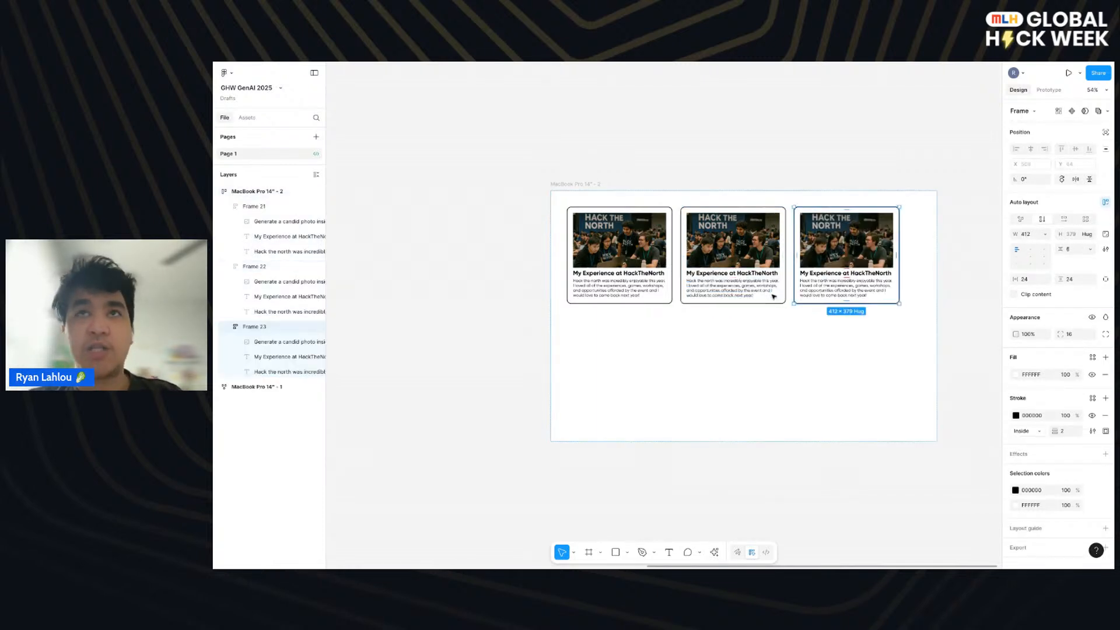
{"action": "key", "text": "ctrl+d"}
{"action": "key", "text": "ctrl+d"}
{"action": "key", "text": "ctrl+d"}
{"action": "key", "text": "ctrl+d"}
{"action": "key", "text": "ctrl+d"}
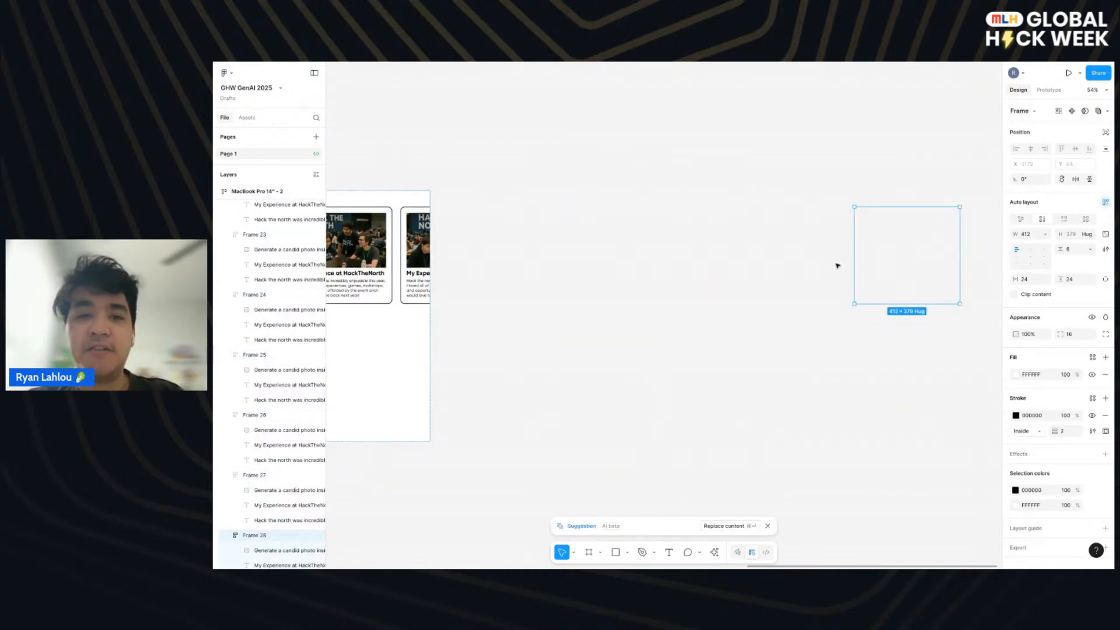
- Turn on wrapping in the MacBook Pro 14" frame's auto layout so the cards flow into several rows
{"action": "scroll", "coordinate": [850, 263], "scroll_direction": "left", "scroll_amount": 10}
{"action": "key", "text": "Escape"}
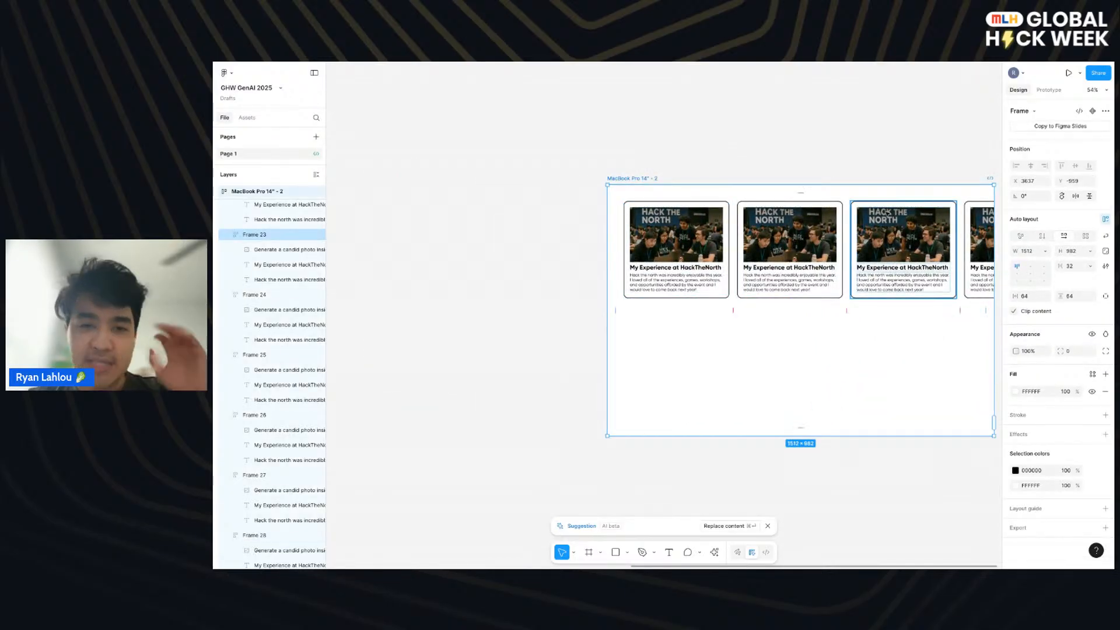
{"action": "left_click", "coordinate": [1106, 236]}
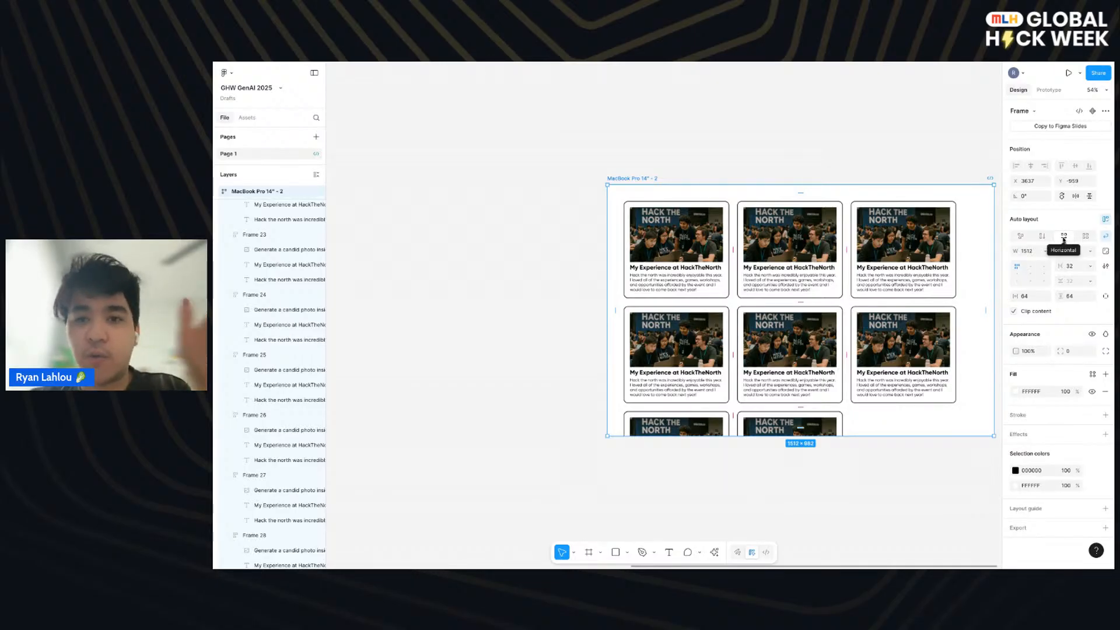
{"action": "scroll", "coordinate": [700, 240], "scroll_direction": "right", "scroll_amount": 1}
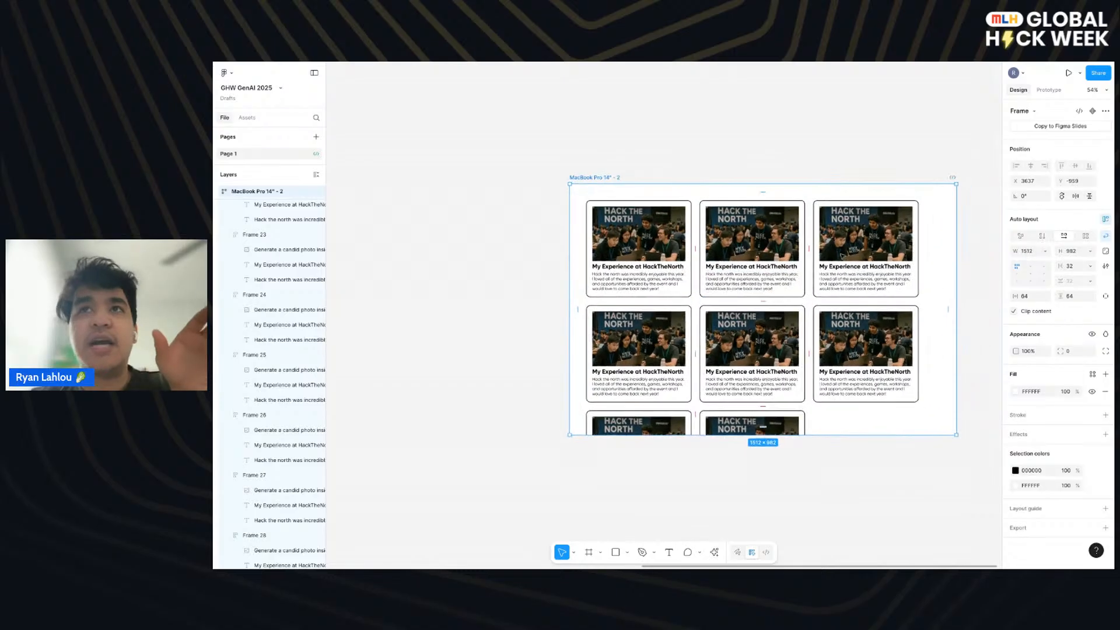
{"action": "scroll", "coordinate": [958, 225], "scroll_direction": "right", "scroll_amount": 4}
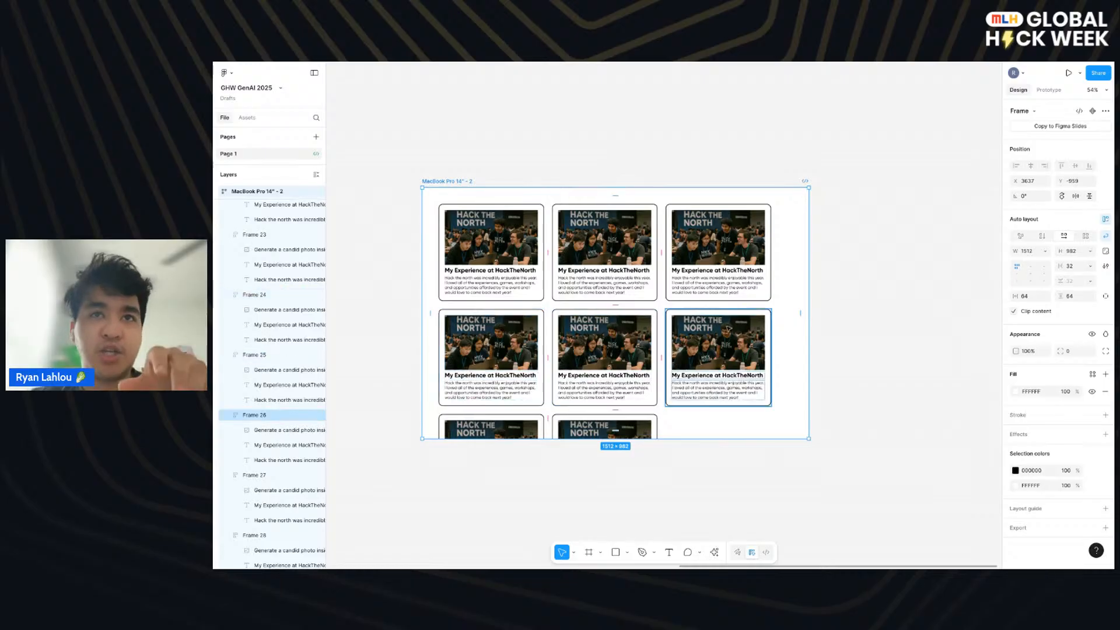
- Duplicate the card repeatedly within the wrapped layout until the MacBook Pro 14" frame holds 21 cards
{"action": "left_click", "coordinate": [727, 329]}
{"action": "key", "text": "ctrl+d"}
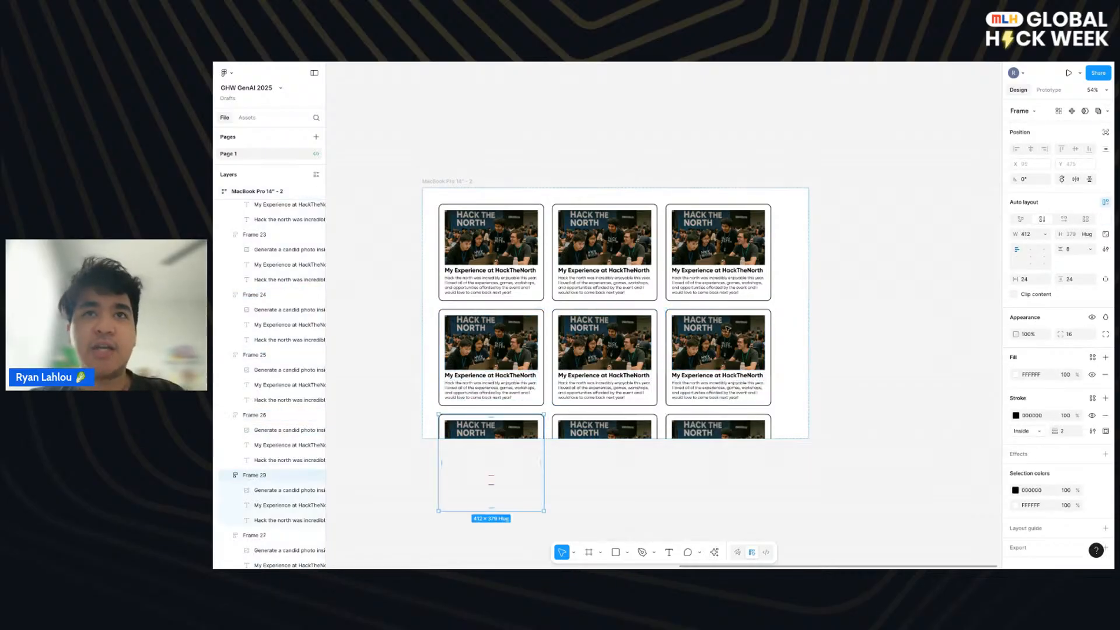
{"action": "scroll", "coordinate": [741, 434], "scroll_direction": "down", "scroll_amount": 2}
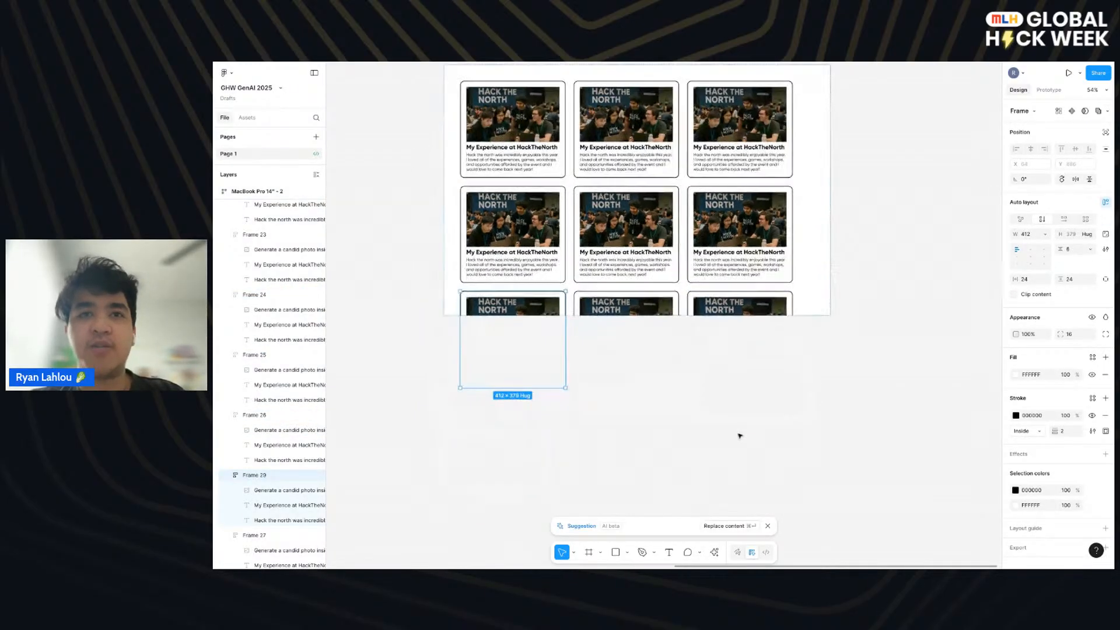
{"action": "key", "text": "ctrl+d"}
{"action": "key", "text": "ctrl+d"}
{"action": "key", "text": "ctrl+d"}
{"action": "key", "text": "ctrl+d"}
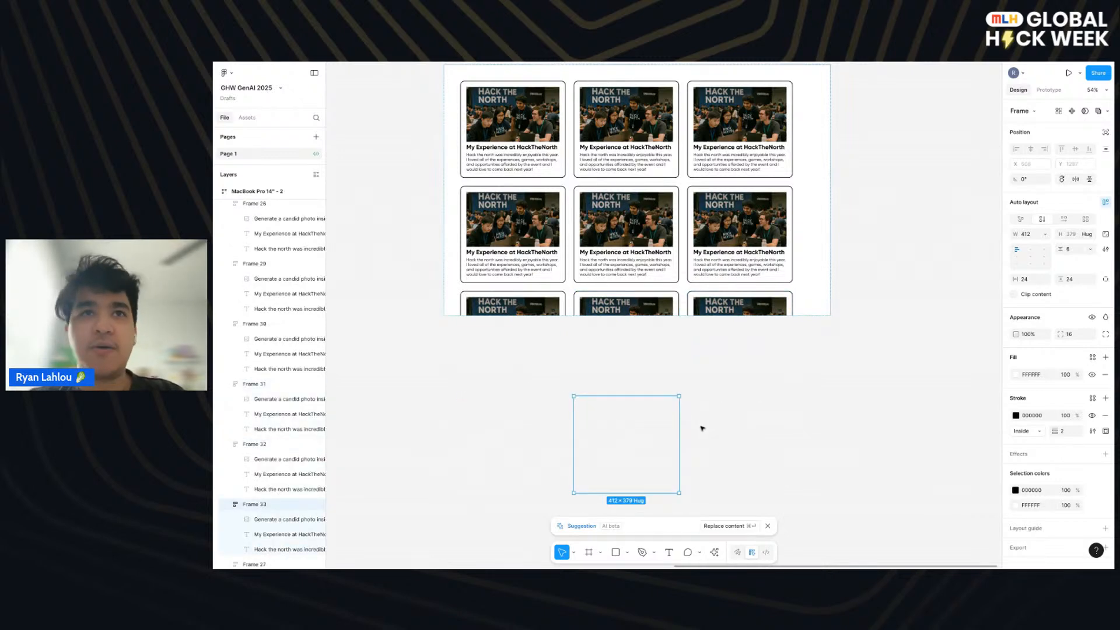
{"action": "key", "text": "ctrl+d"}
{"action": "scroll", "coordinate": [702, 428], "scroll_direction": "up", "scroll_amount": 2}
{"action": "key", "text": "ctrl+d"}
{"action": "key", "text": "ctrl+d"}
{"action": "key", "text": "ctrl+d"}
{"action": "key", "text": "ctrl+d"}
{"action": "key", "text": "ctrl+d"}
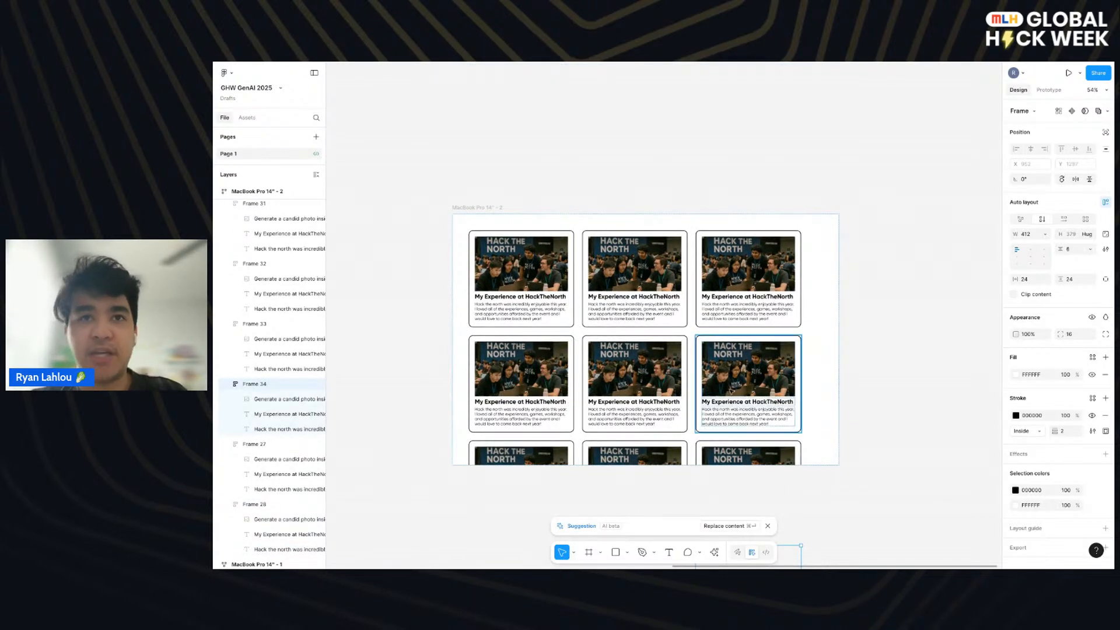
{"action": "scroll", "coordinate": [730, 390], "scroll_direction": "down", "scroll_amount": 5}
{"action": "key", "text": "ctrl+d"}
{"action": "key", "text": "ctrl+d"}
{"action": "scroll", "coordinate": [671, 350], "scroll_direction": "up", "scroll_amount": 8}
- Align the cards to the top centre of the MacBook Pro 14" frame and move the frame up to Y -1196
{"action": "left_click", "coordinate": [519, 265]}
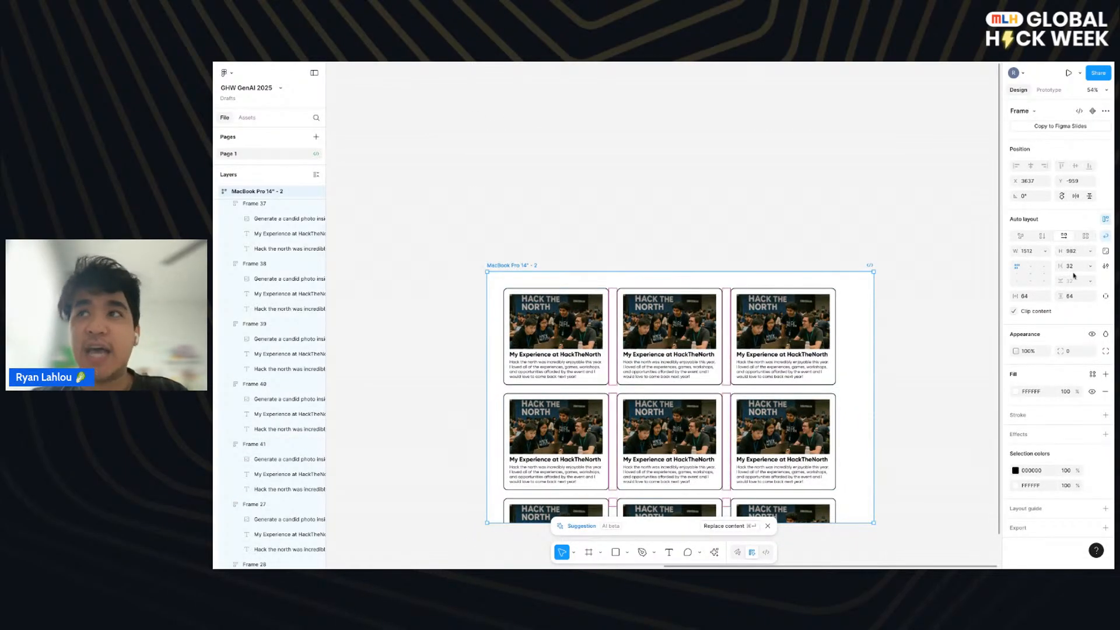
{"action": "left_click", "coordinate": [1031, 267]}
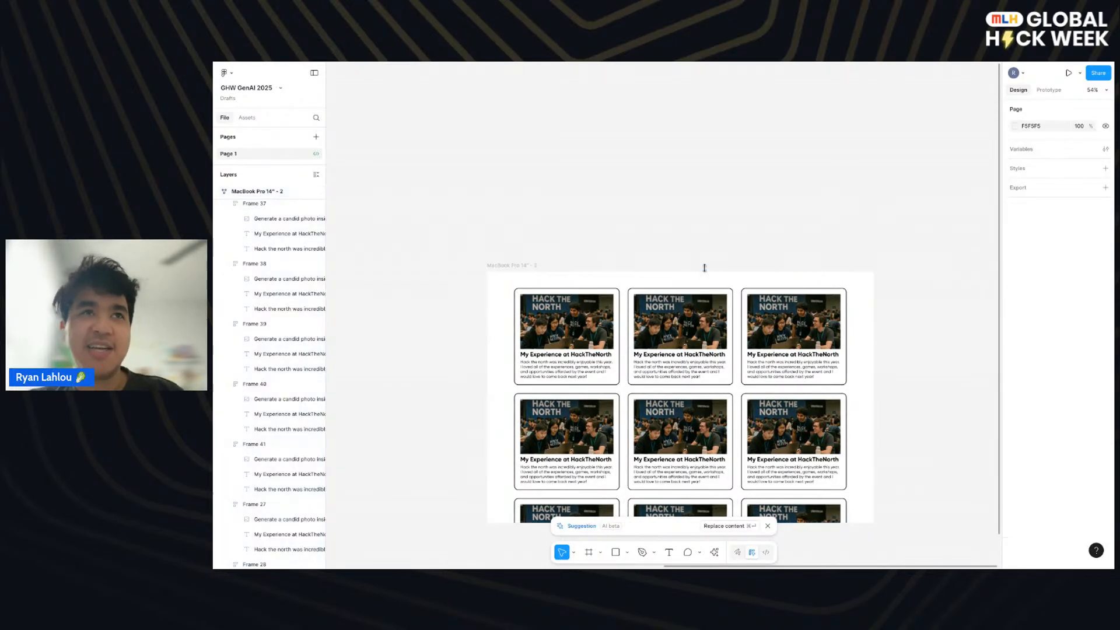
{"action": "double_click", "coordinate": [518, 267]}
{"action": "left_click", "coordinate": [521, 257]}
{"action": "left_click_drag", "start_coordinate": [522, 265], "coordinate": [522, 205]}
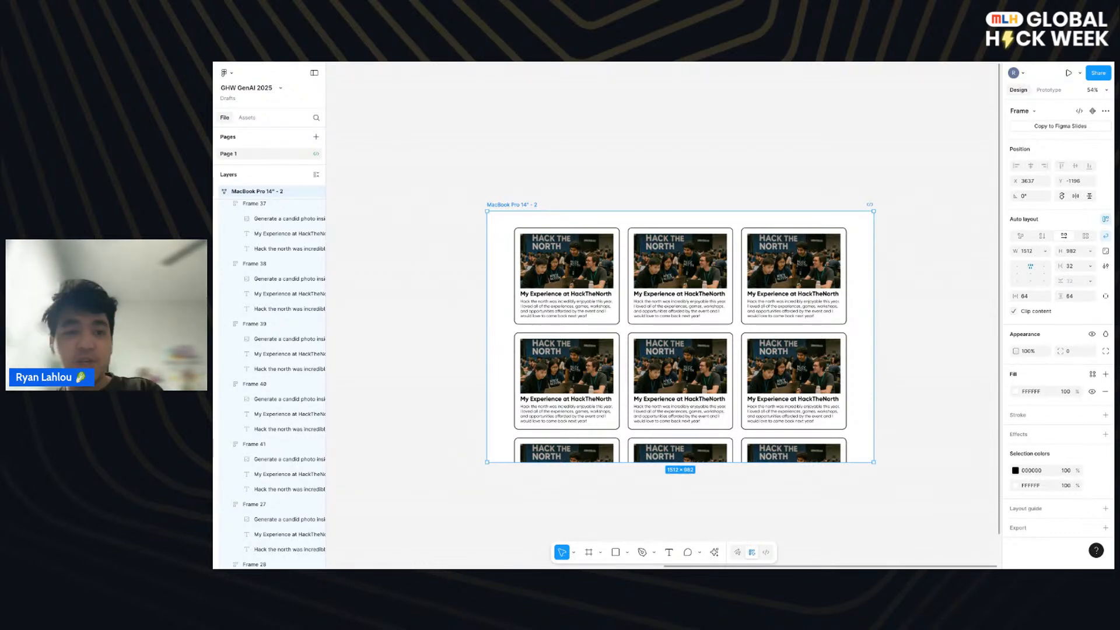
{"action": "key", "text": "Right"}
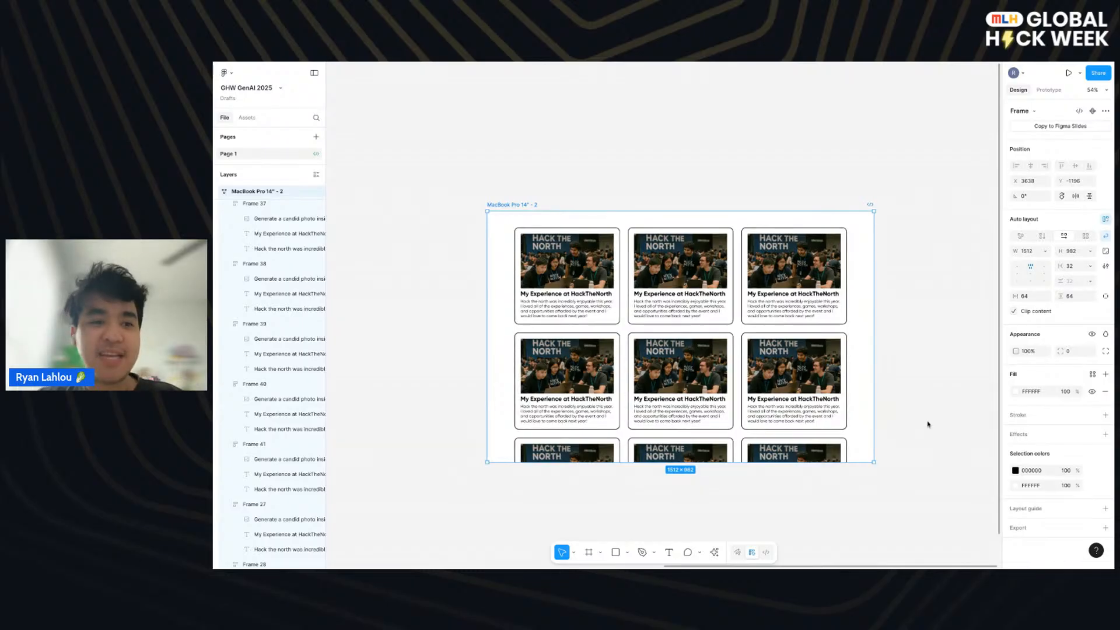
{"action": "left_click", "coordinate": [773, 523]}
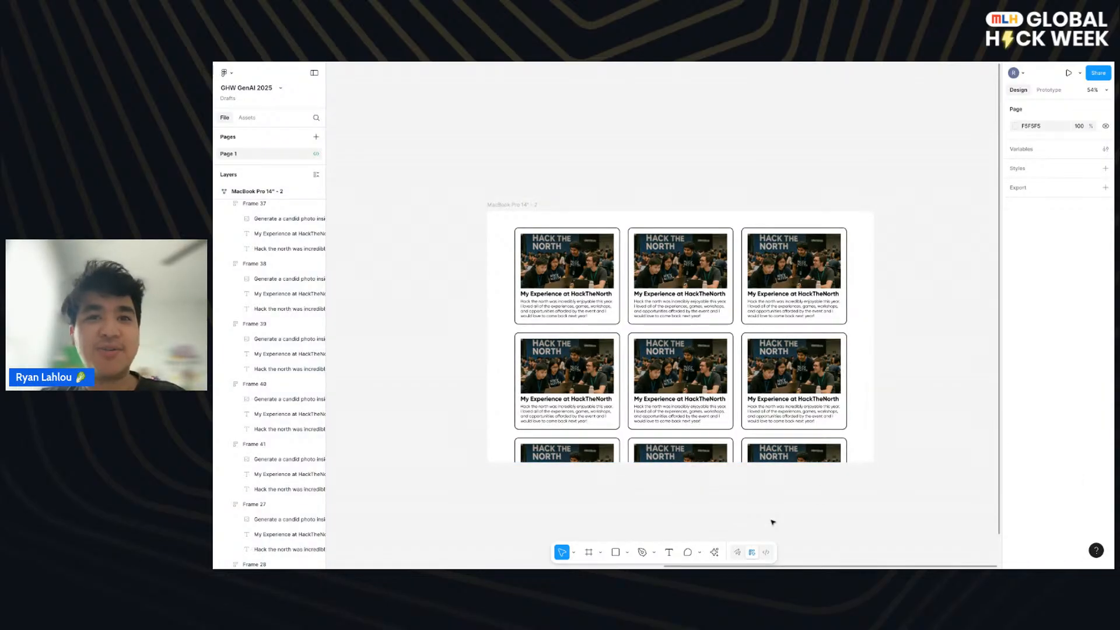
- Open the MacBook Pro 14" card grid frame in Dev Mode and mark it as ready for dev
{"action": "left_click", "coordinate": [514, 204]}
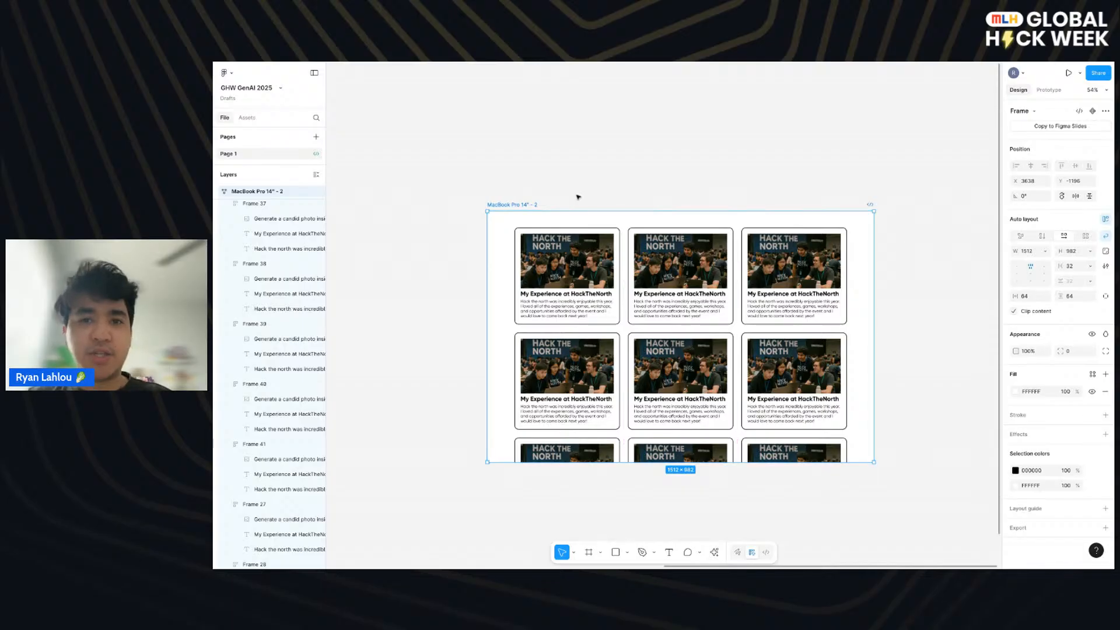
{"action": "left_click", "coordinate": [765, 554]}
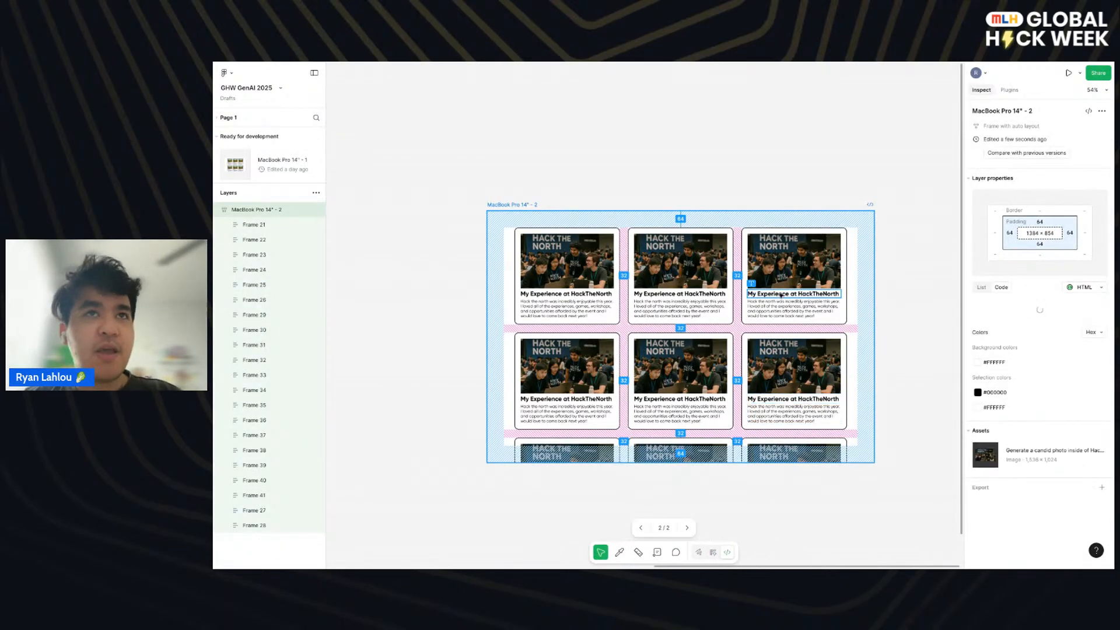
{"action": "left_click", "coordinate": [525, 149]}
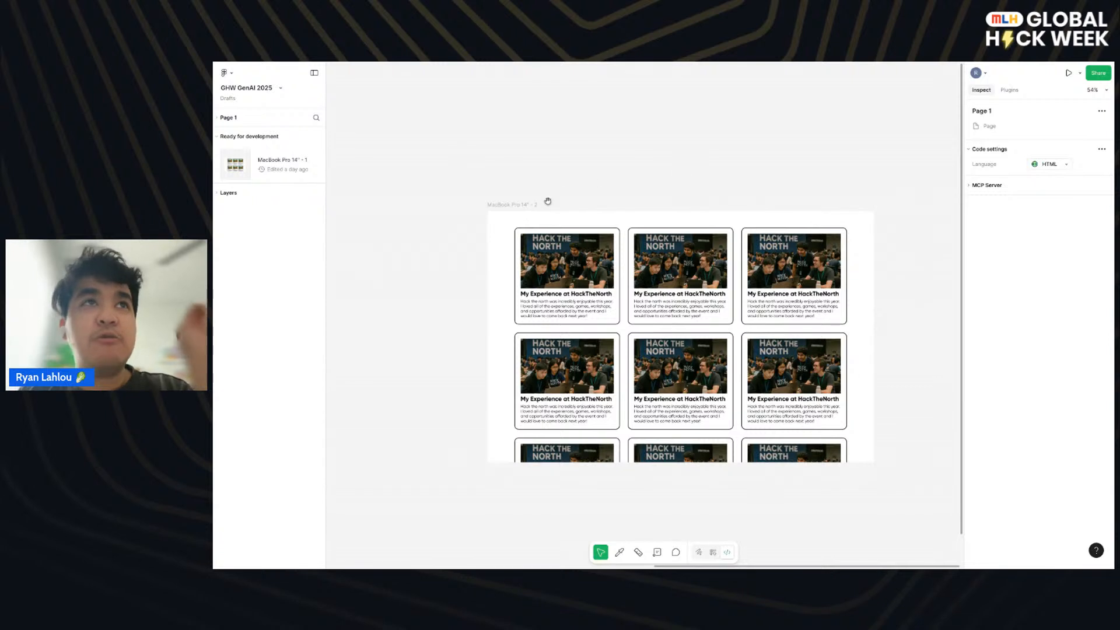
{"action": "left_click", "coordinate": [531, 205]}
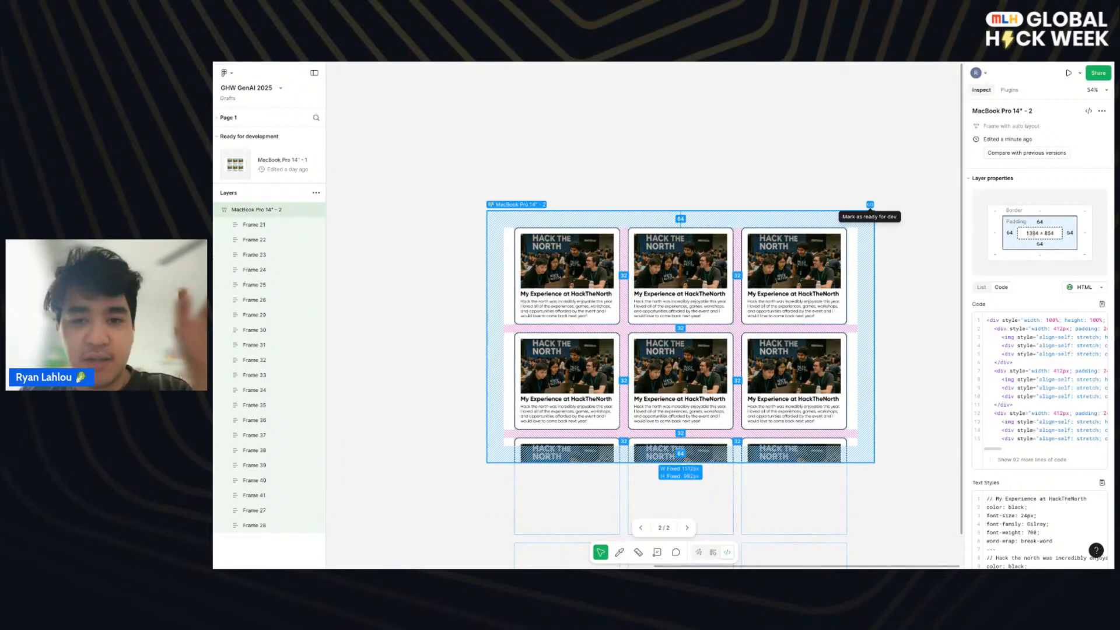
{"action": "left_click", "coordinate": [870, 205]}
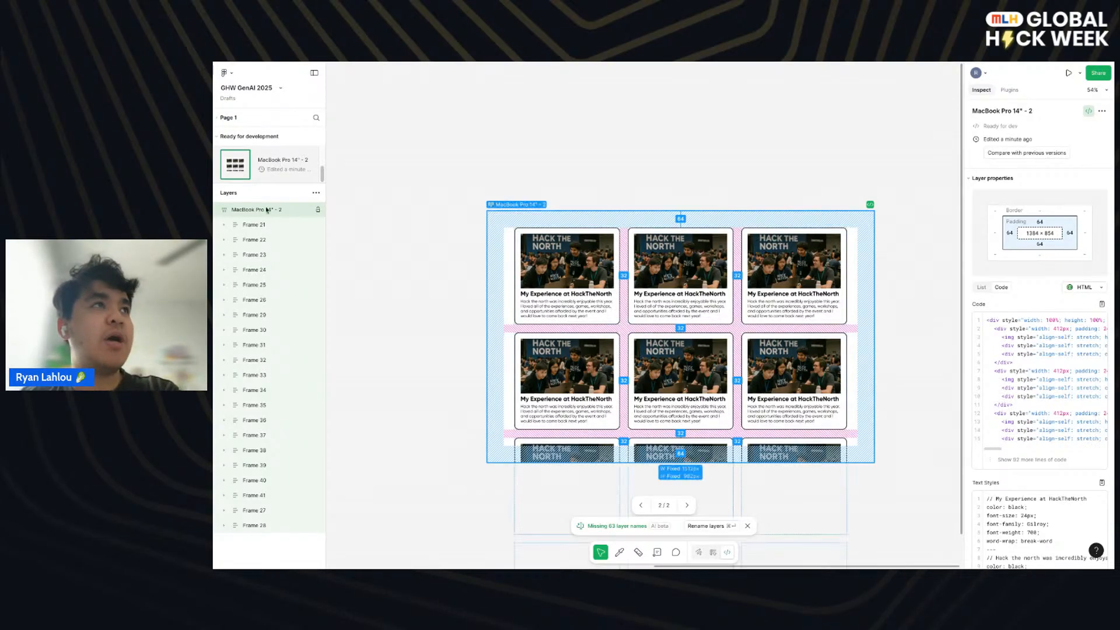
- Inspect the layer properties and HTML code of several card frames and of the whole MacBook Pro 14" frame
{"action": "left_click", "coordinate": [266, 240]}
{"action": "left_click", "coordinate": [267, 300]}
{"action": "left_click", "coordinate": [263, 345]}
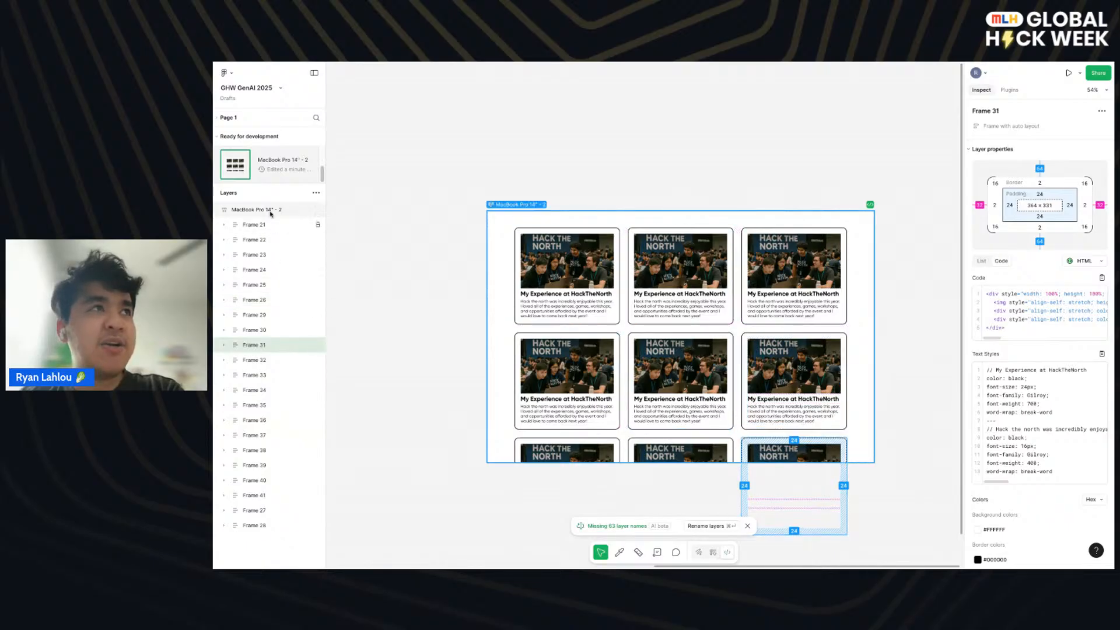
{"action": "left_click", "coordinate": [224, 211]}
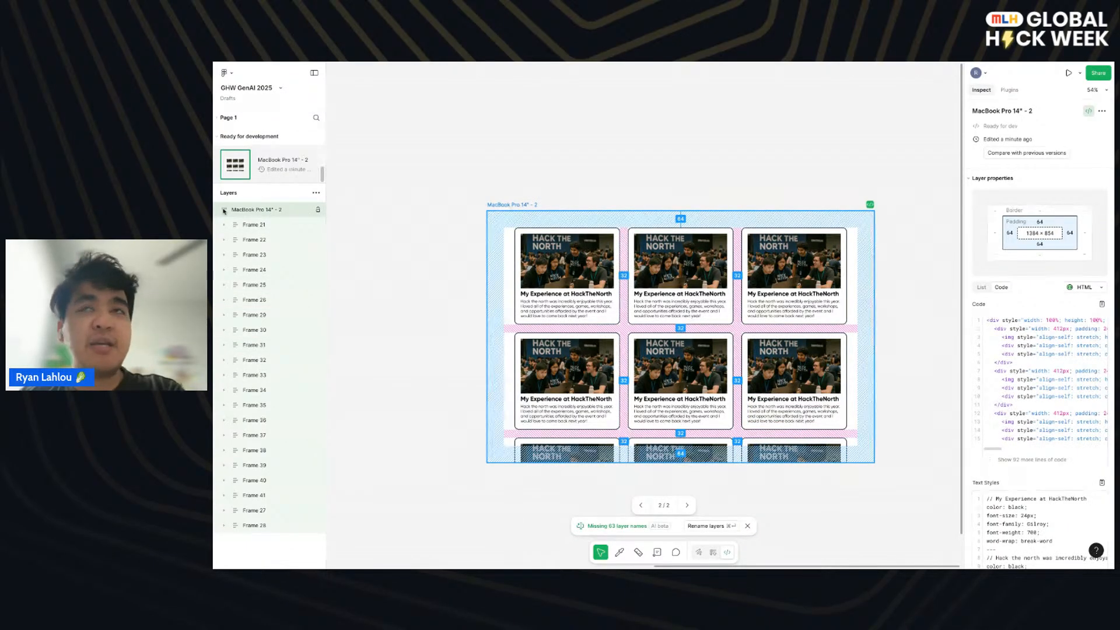
- Expand the first card's layers and inspect the properties and code of its photo, heading and paragraph
{"action": "left_click", "coordinate": [224, 225]}
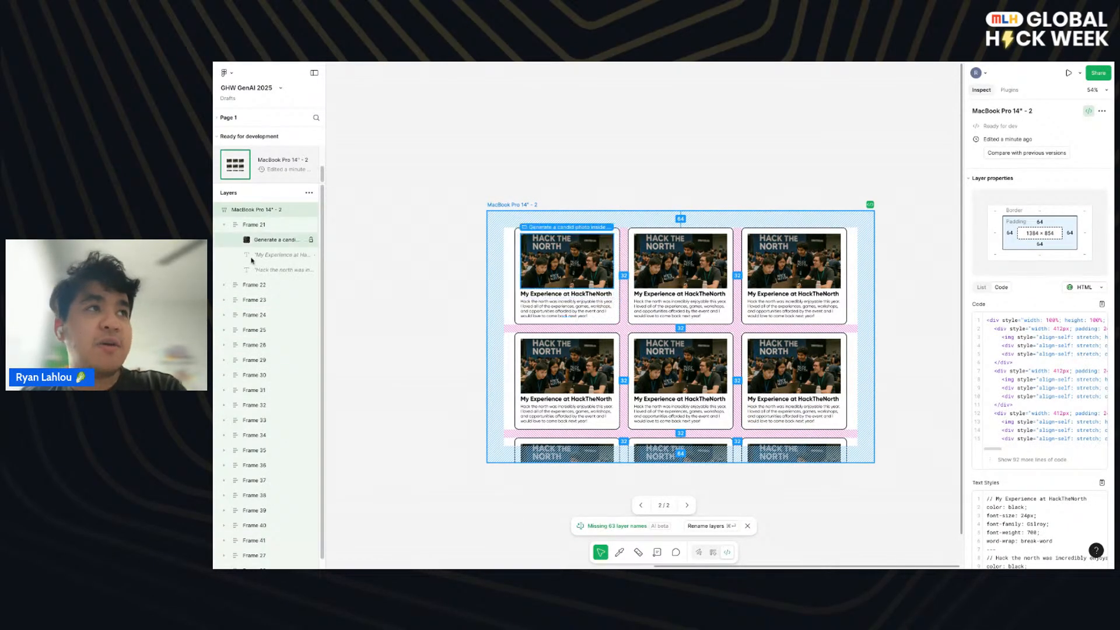
{"action": "left_click", "coordinate": [268, 270]}
{"action": "left_click", "coordinate": [269, 239]}
{"action": "left_click", "coordinate": [271, 260]}
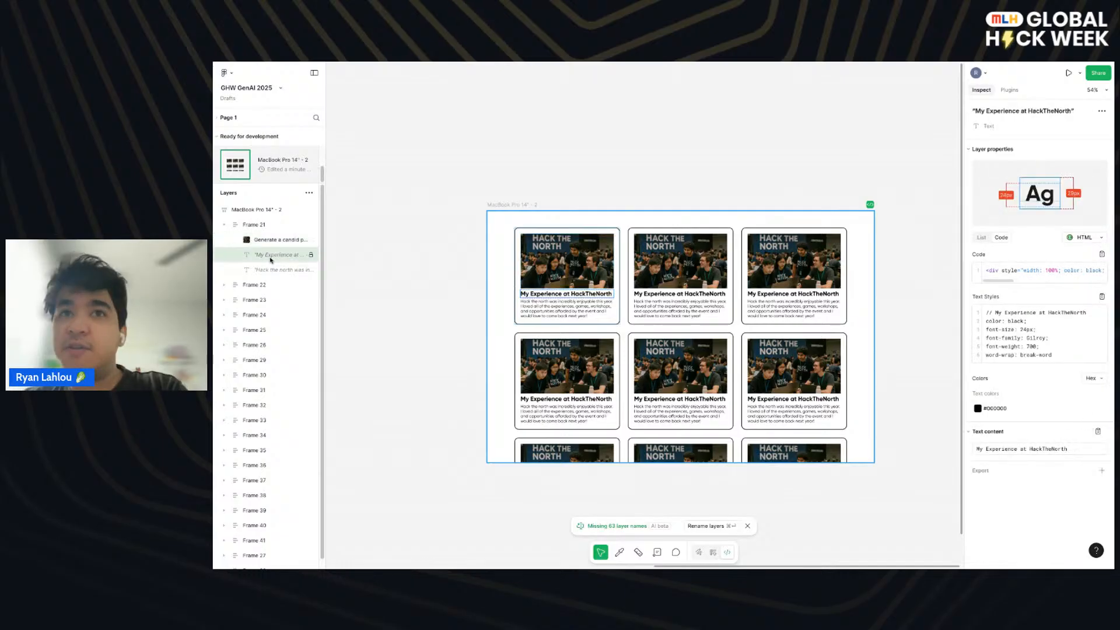
{"action": "left_click", "coordinate": [276, 271]}
{"action": "left_click", "coordinate": [272, 256]}
{"action": "left_click", "coordinate": [276, 272]}
{"action": "left_click", "coordinate": [272, 255]}
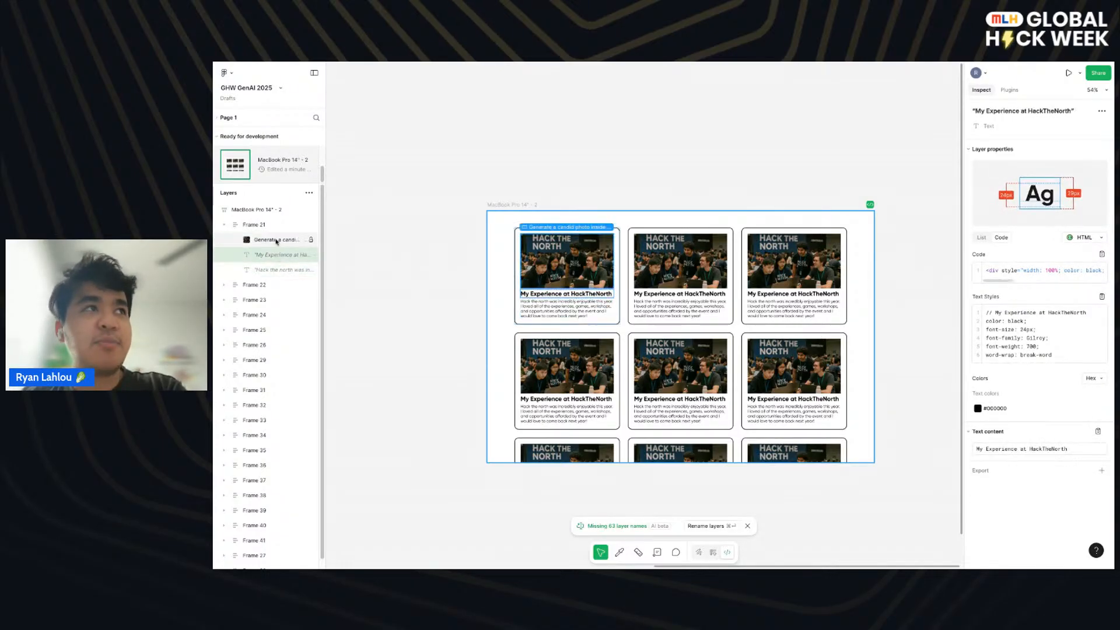
{"action": "left_click", "coordinate": [276, 241]}
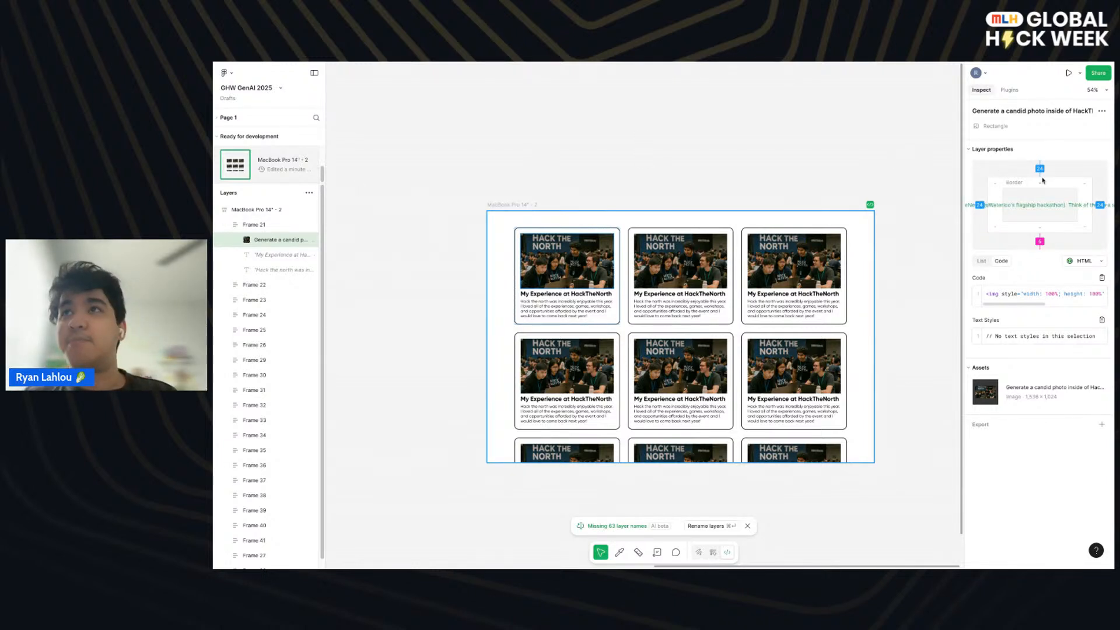
{"action": "left_click", "coordinate": [828, 182]}
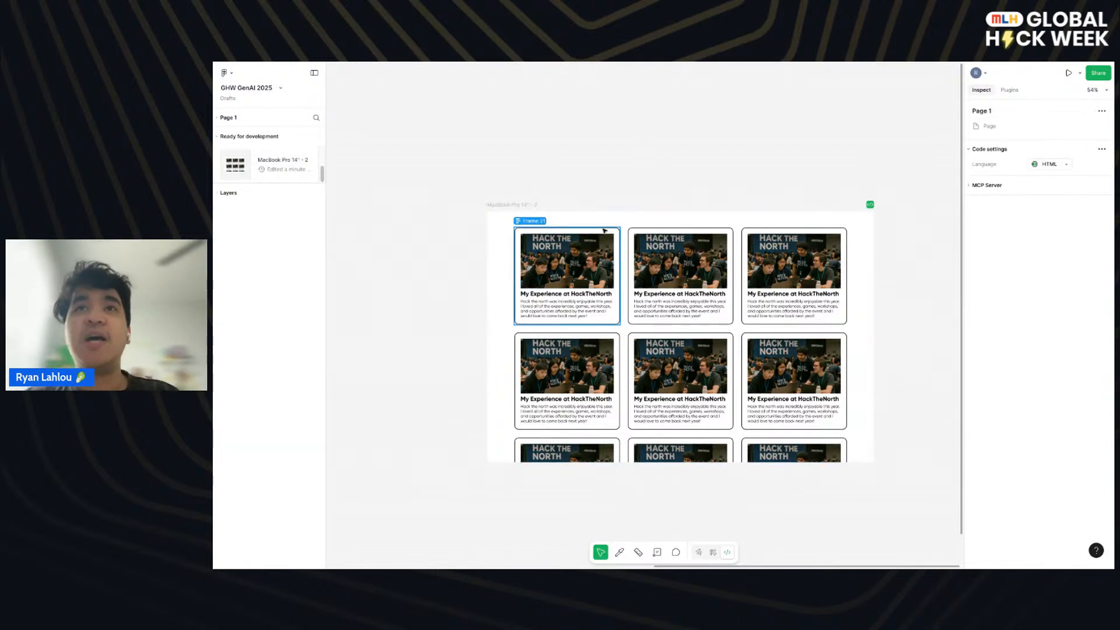
- Select the MacBook Pro 14" - 2 frame, widen its inspection panel slightly and look over the available Dev Mode plugins
{"action": "left_click", "coordinate": [520, 213]}
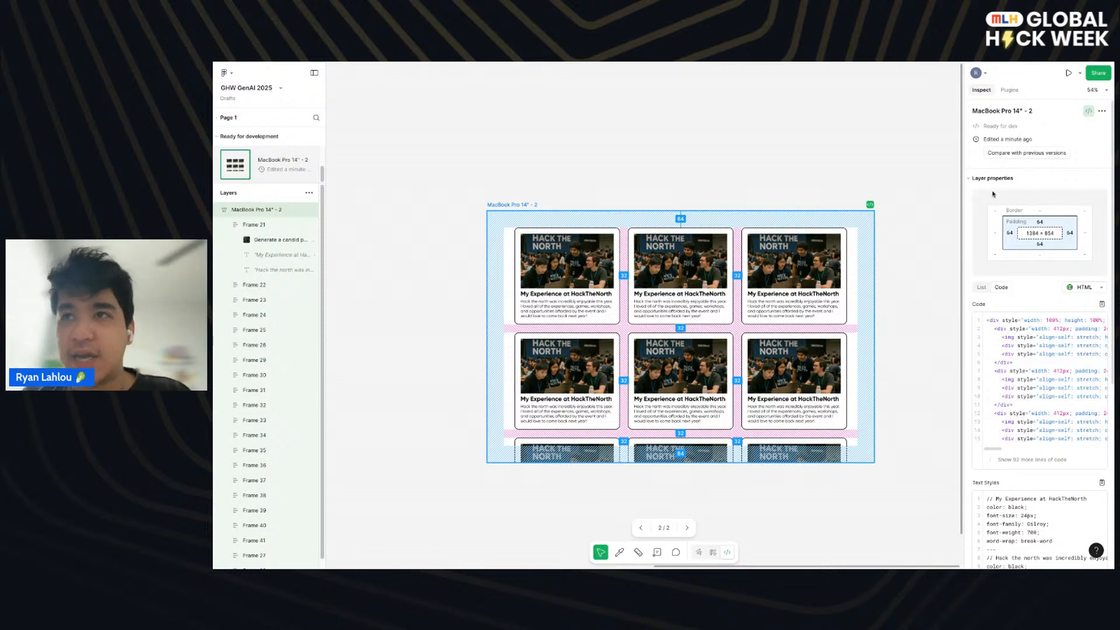
{"action": "left_click_drag", "start_coordinate": [964, 196], "coordinate": [936, 195]}
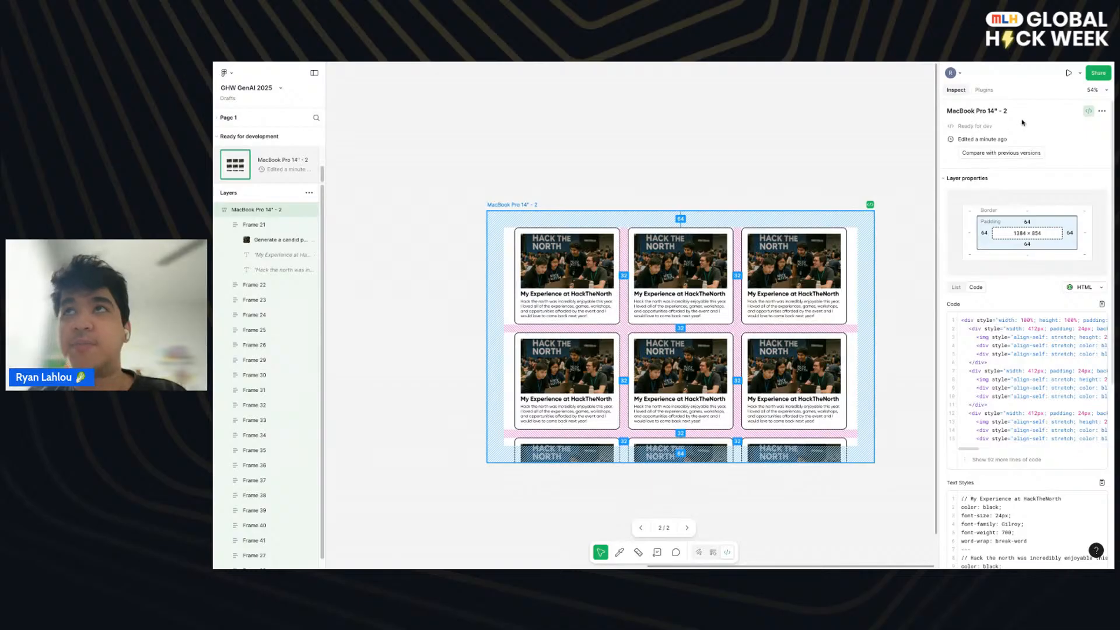
{"action": "left_click", "coordinate": [985, 90]}
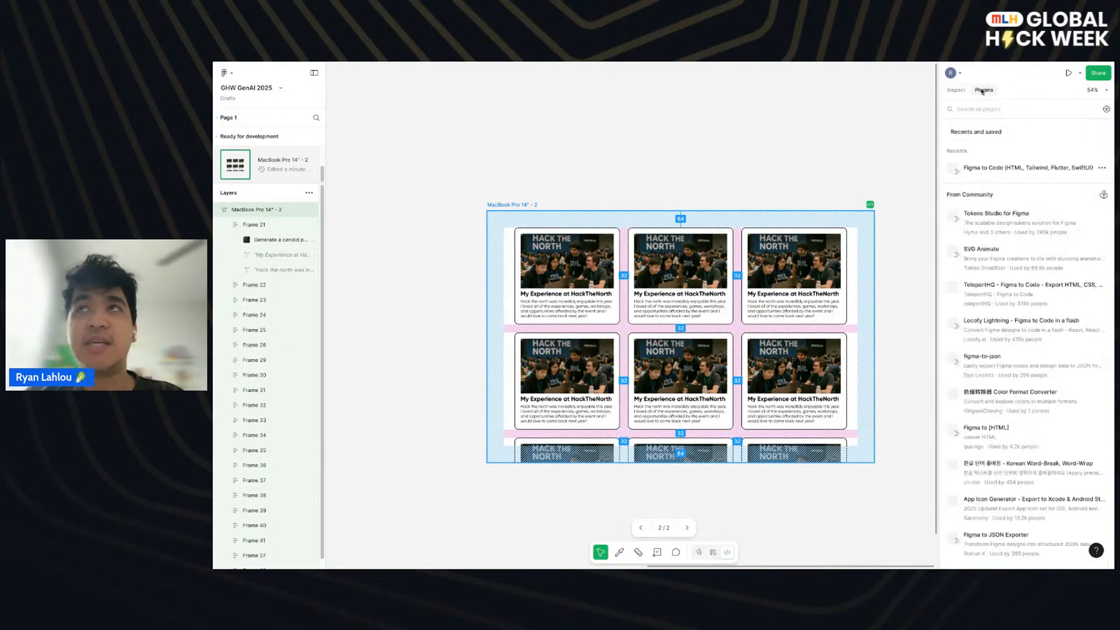
{"action": "left_click", "coordinate": [950, 92]}
{"action": "left_click", "coordinate": [976, 90]}
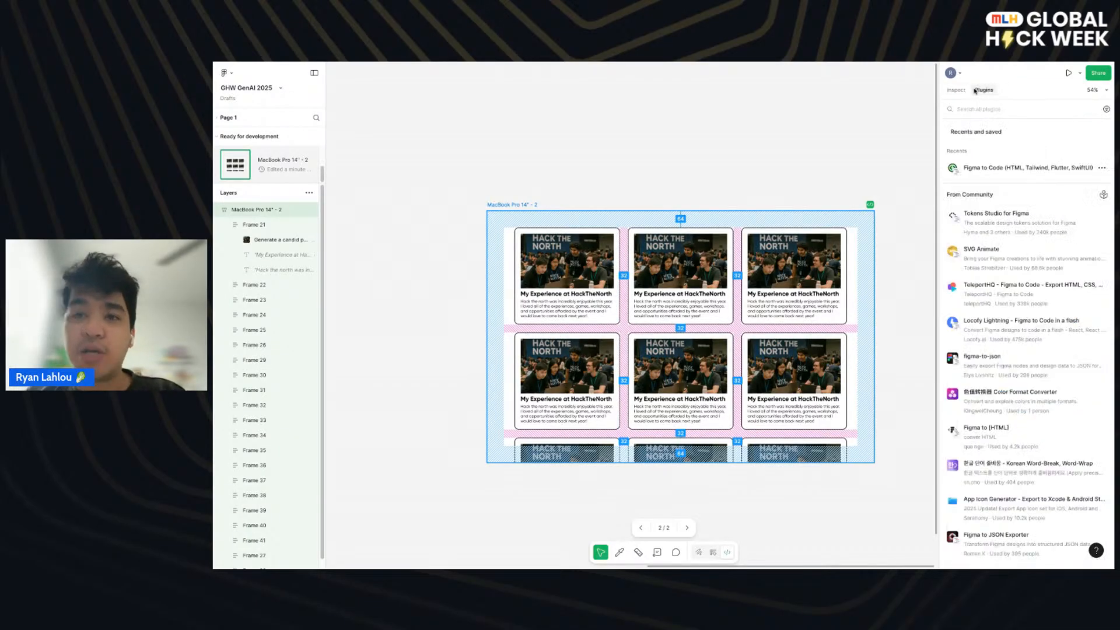
{"action": "left_click", "coordinate": [957, 90]}
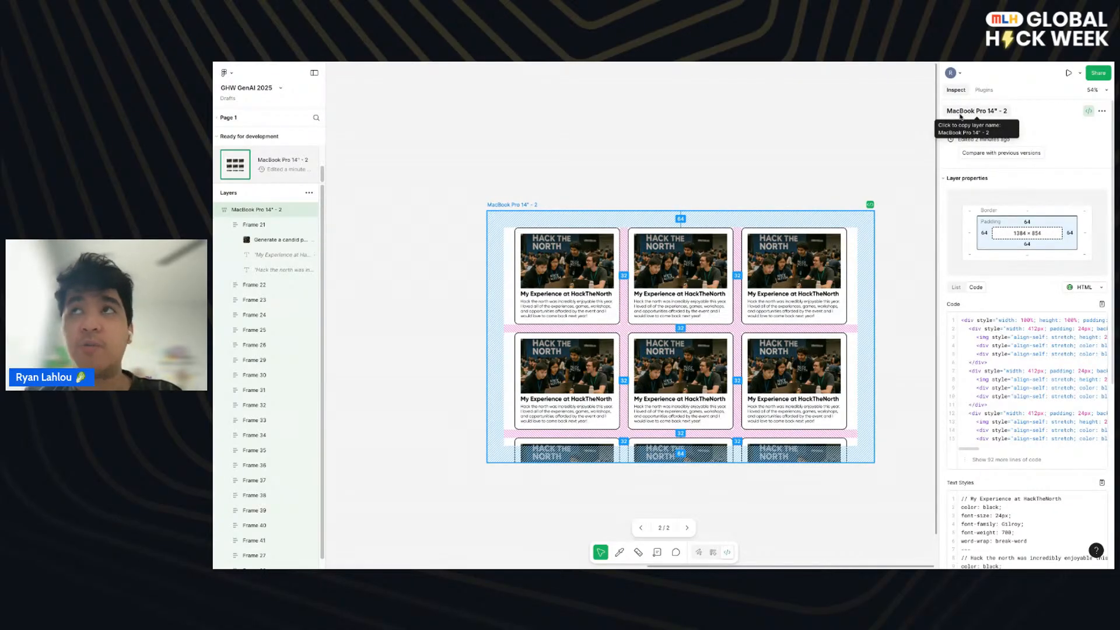
- Toggle the ready-for-dev status of the MacBook Pro 14" - 2 frame off and back on
{"action": "left_click", "coordinate": [1087, 110]}
{"action": "left_click", "coordinate": [1087, 110]}
{"action": "left_click", "coordinate": [1088, 111]}
{"action": "left_click", "coordinate": [1088, 111]}
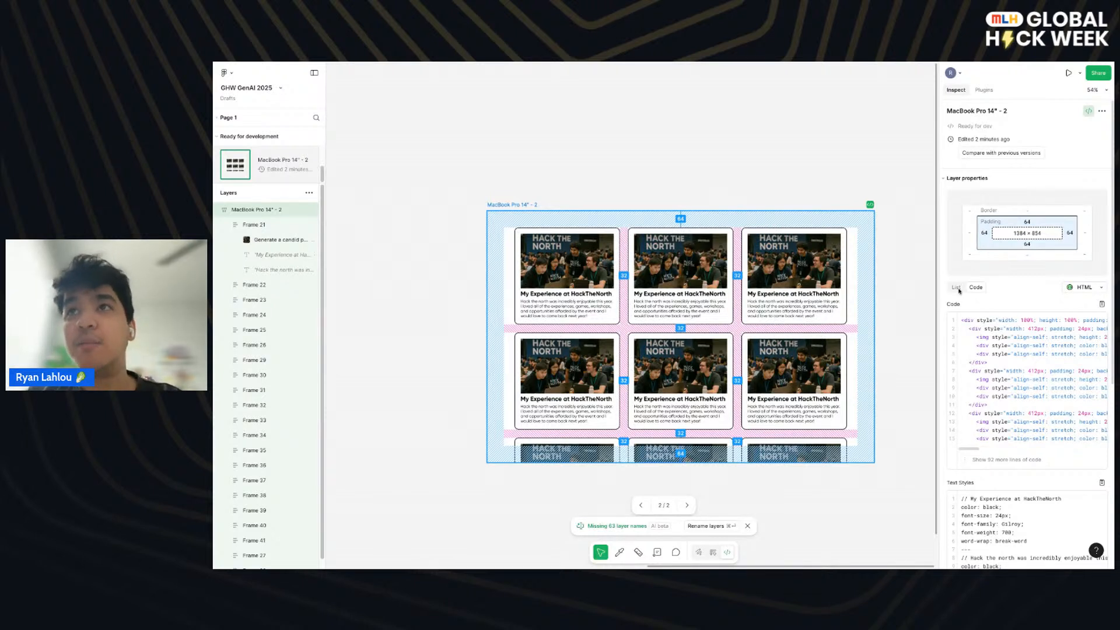
- View the frame's properties as a list and examine its layout, colors and assets
{"action": "scroll", "coordinate": [959, 291], "scroll_direction": "down", "scroll_amount": 1}
{"action": "left_click", "coordinate": [957, 266]}
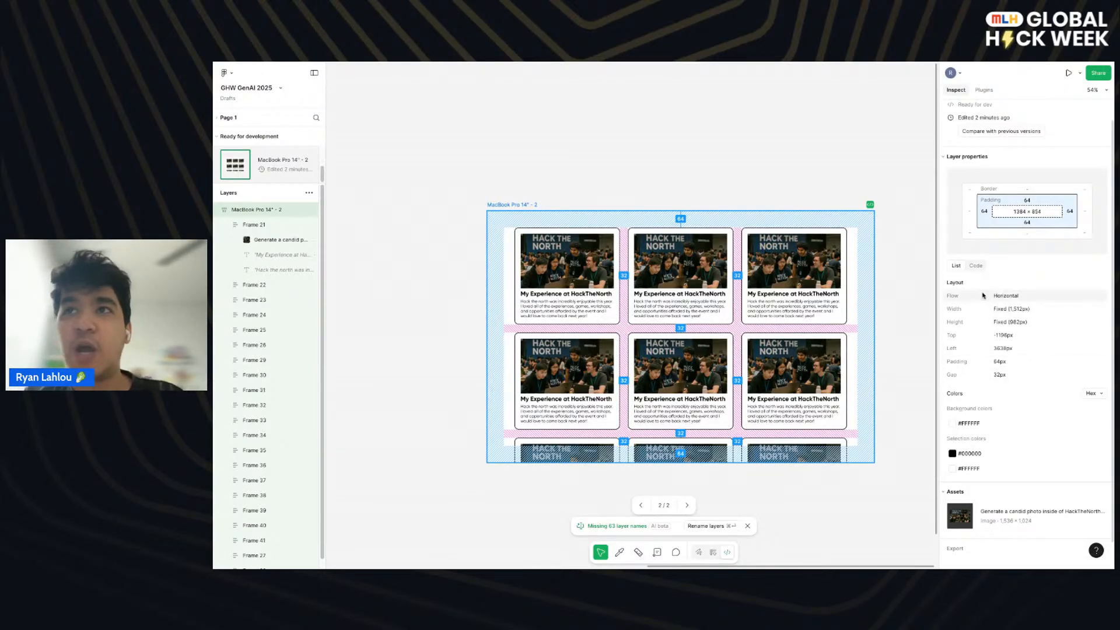
{"action": "scroll", "coordinate": [986, 383], "scroll_direction": "down", "scroll_amount": 1}
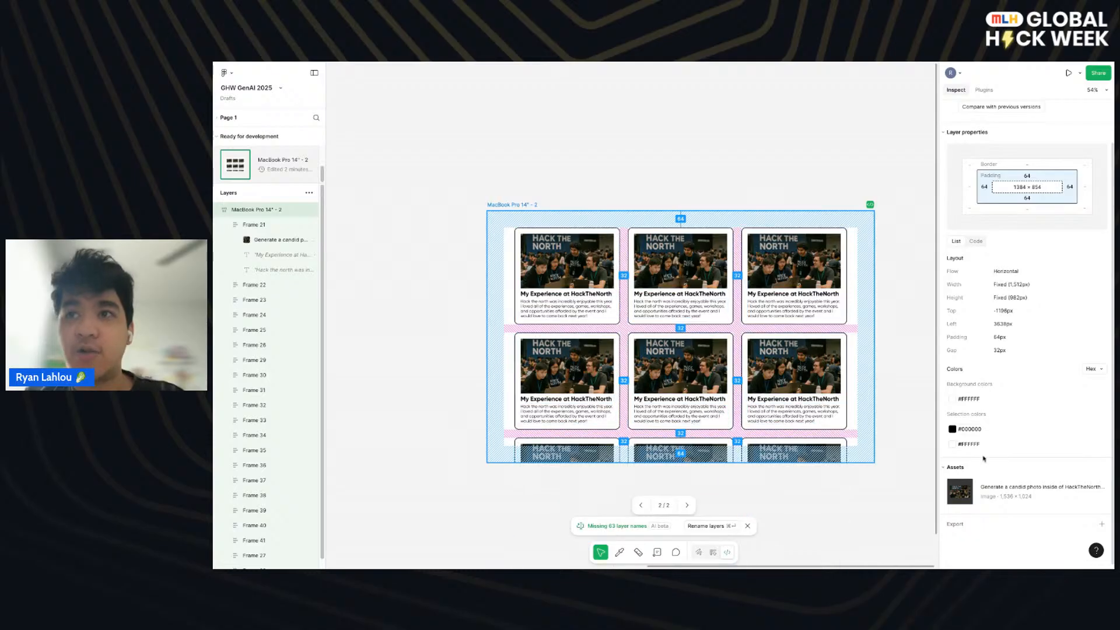
{"action": "scroll", "coordinate": [981, 280], "scroll_direction": "up", "scroll_amount": 2}
- Return the frame's properties to code view, read across the HTML lines and check the available code languages
{"action": "left_click", "coordinate": [976, 277]}
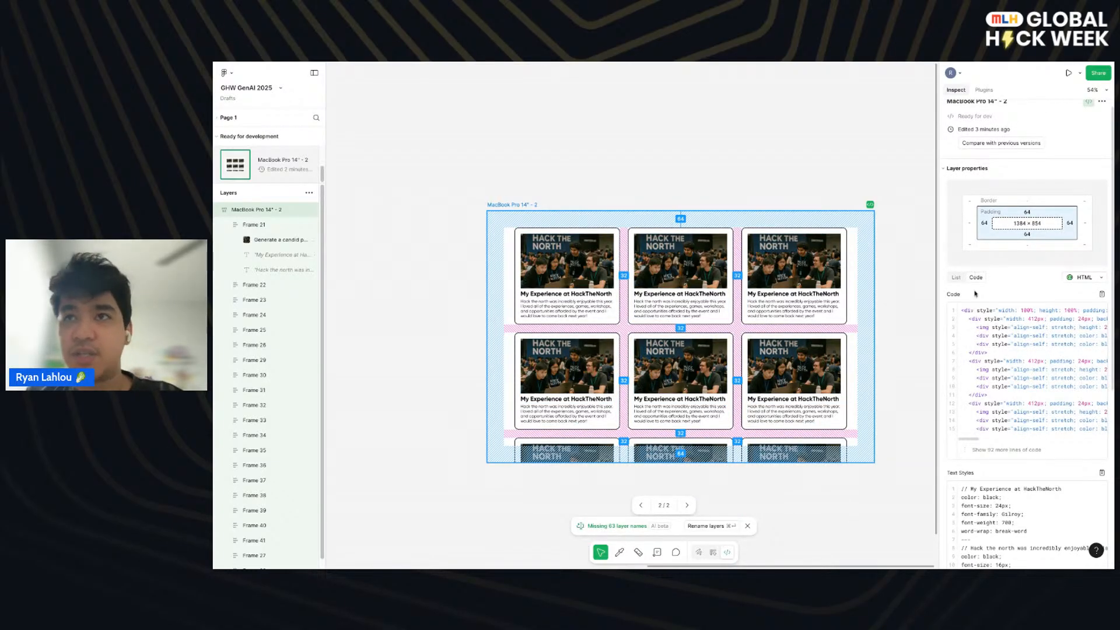
{"action": "scroll", "coordinate": [975, 293], "scroll_direction": "down", "scroll_amount": 1}
{"action": "scroll", "coordinate": [1050, 298], "scroll_direction": "right", "scroll_amount": 5}
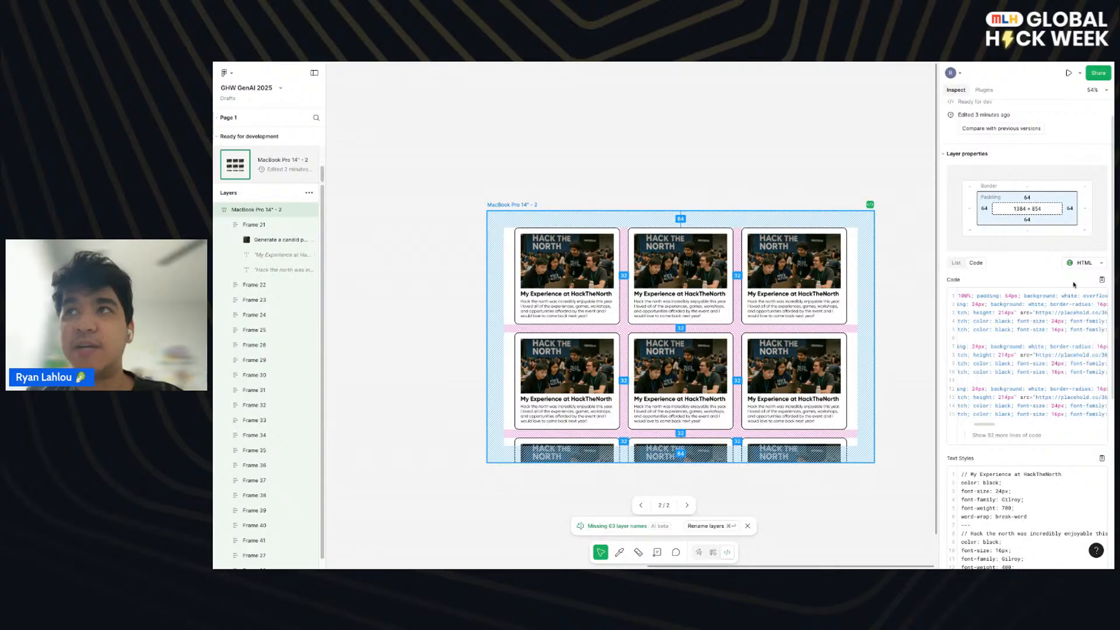
{"action": "left_click", "coordinate": [1084, 267]}
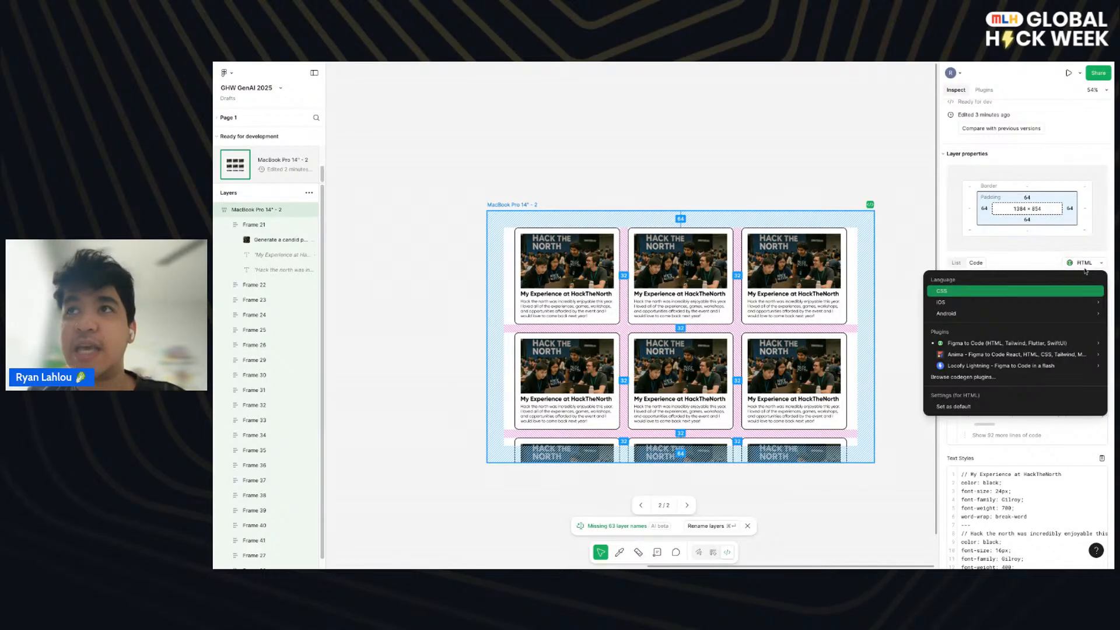
{"action": "left_click", "coordinate": [1037, 267]}
{"action": "scroll", "coordinate": [1008, 331], "scroll_direction": "left", "scroll_amount": 5}
{"action": "scroll", "coordinate": [1008, 332], "scroll_direction": "right", "scroll_amount": 10}
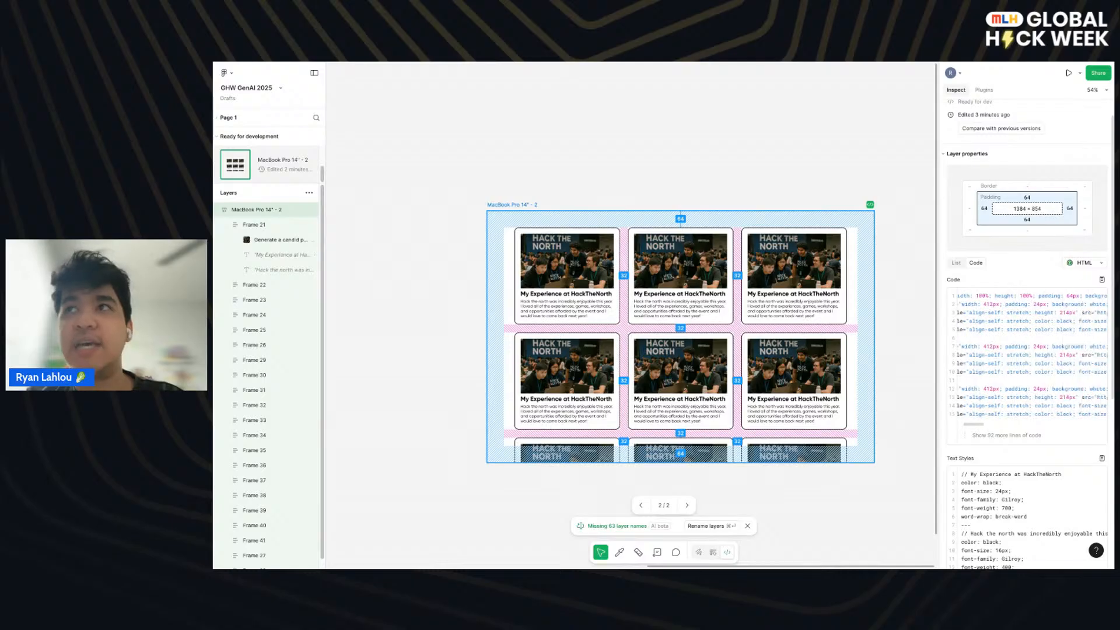
{"action": "scroll", "coordinate": [994, 350], "scroll_direction": "left", "scroll_amount": 10}
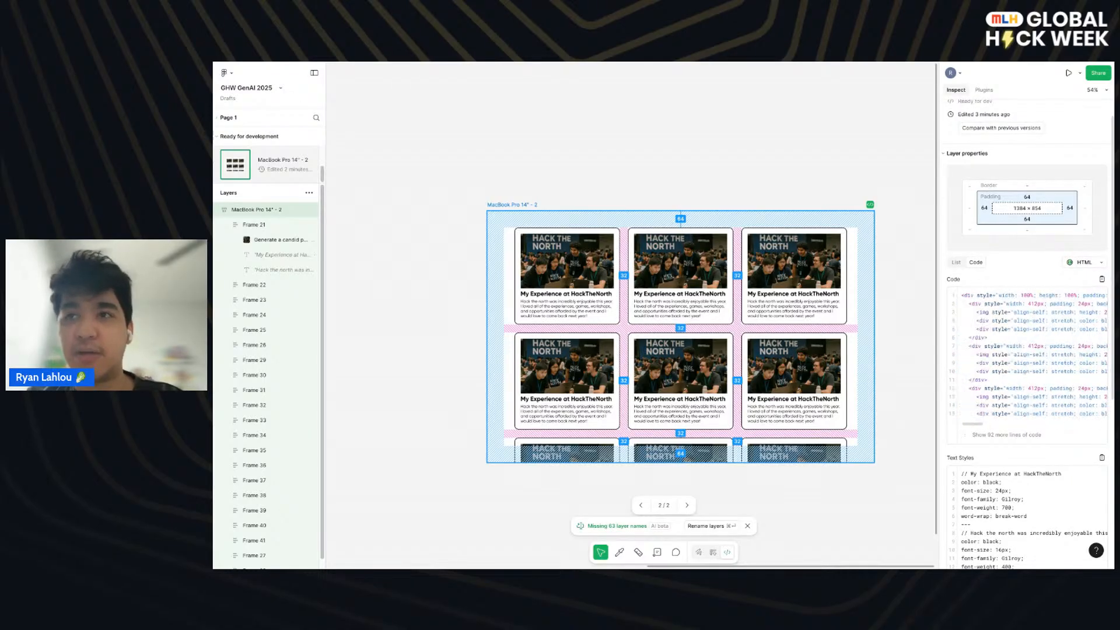
- Expand the full text styles code and read through it along with the frame's colors and image asset
{"action": "scroll", "coordinate": [986, 408], "scroll_direction": "down", "scroll_amount": 5}
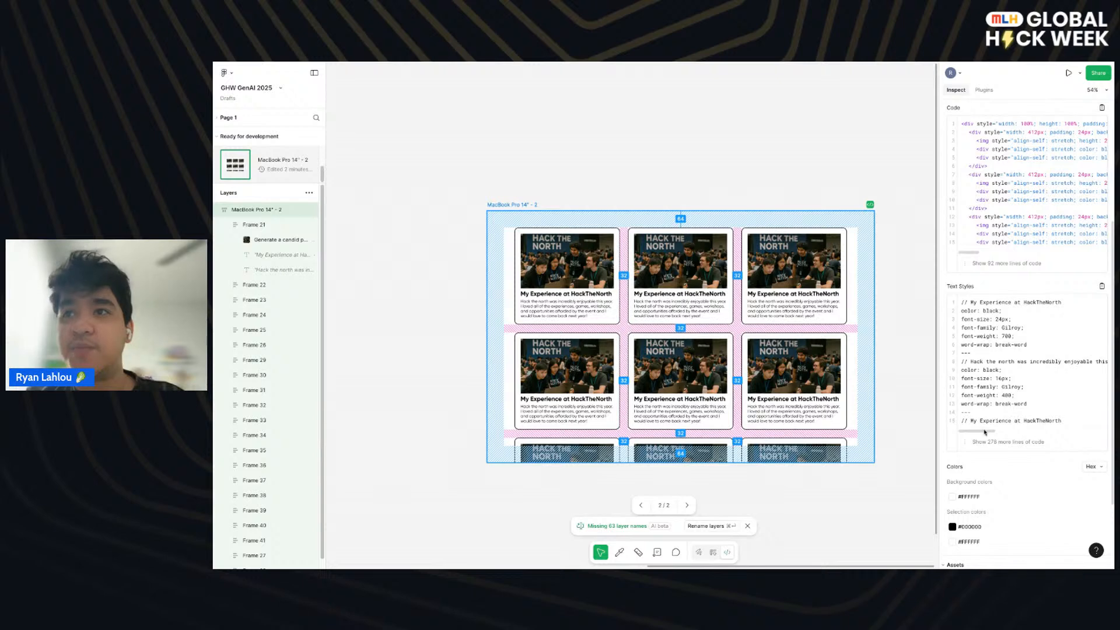
{"action": "scroll", "coordinate": [985, 431], "scroll_direction": "down", "scroll_amount": 1}
{"action": "left_click", "coordinate": [991, 409]}
{"action": "scroll", "coordinate": [1003, 362], "scroll_direction": "down", "scroll_amount": 5}
{"action": "scroll", "coordinate": [1006, 354], "scroll_direction": "up", "scroll_amount": 3}
{"action": "scroll", "coordinate": [1009, 291], "scroll_direction": "down", "scroll_amount": 15}
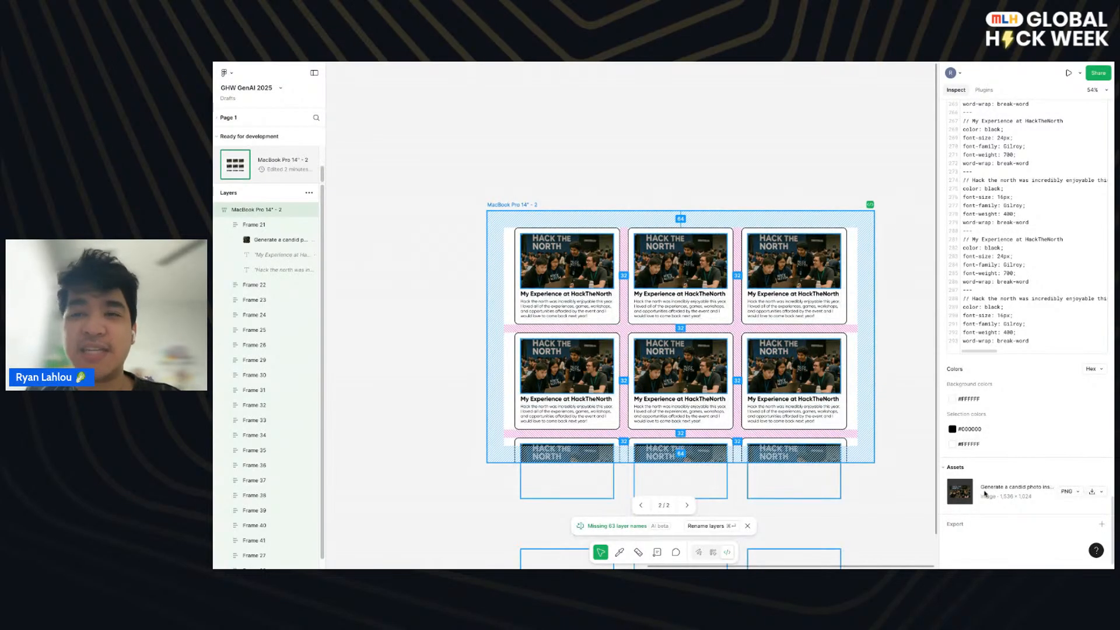
{"action": "scroll", "coordinate": [977, 443], "scroll_direction": "up", "scroll_amount": 5}
{"action": "scroll", "coordinate": [984, 483], "scroll_direction": "up", "scroll_amount": 10}
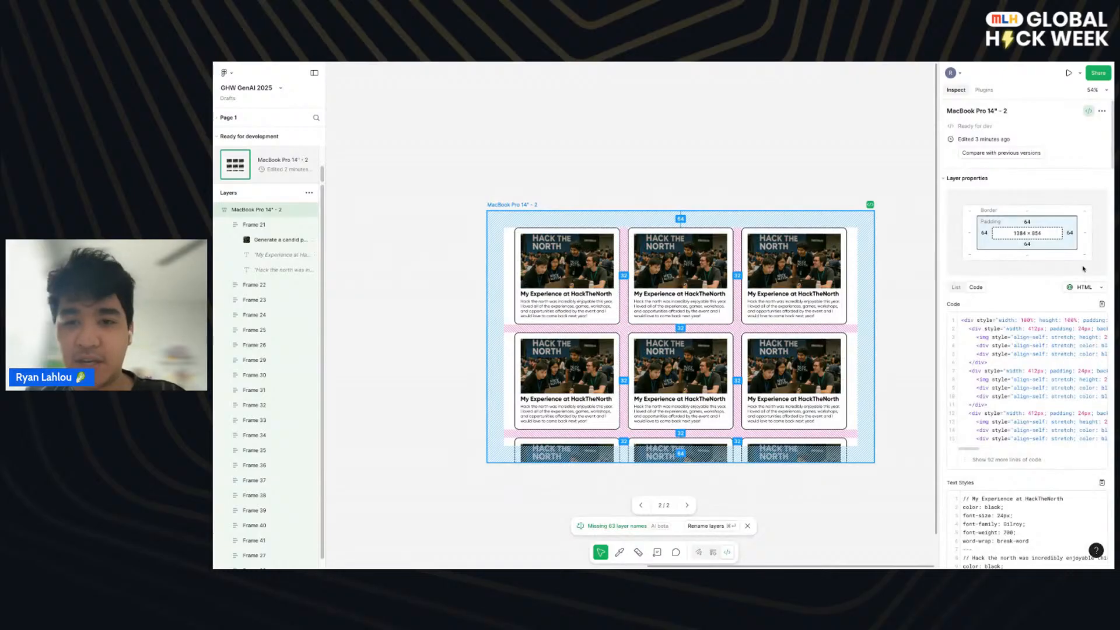
- Review the code language options and browse the community codegen plugins, then return to the frame's code
{"action": "left_click", "coordinate": [1094, 288]}
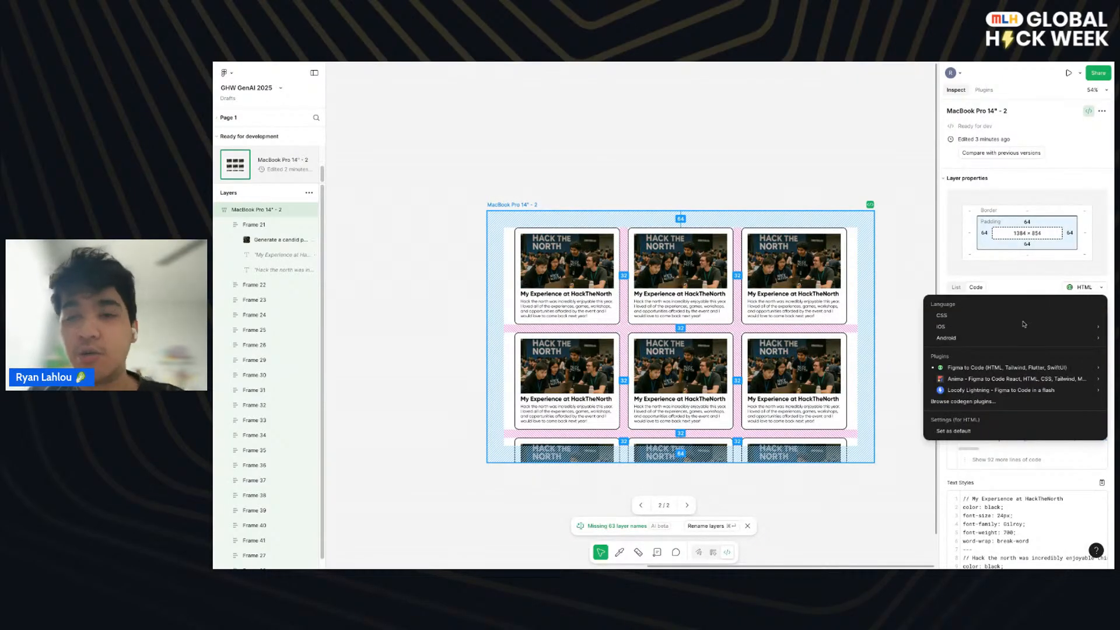
{"action": "mouse_move", "coordinate": [1047, 340]}
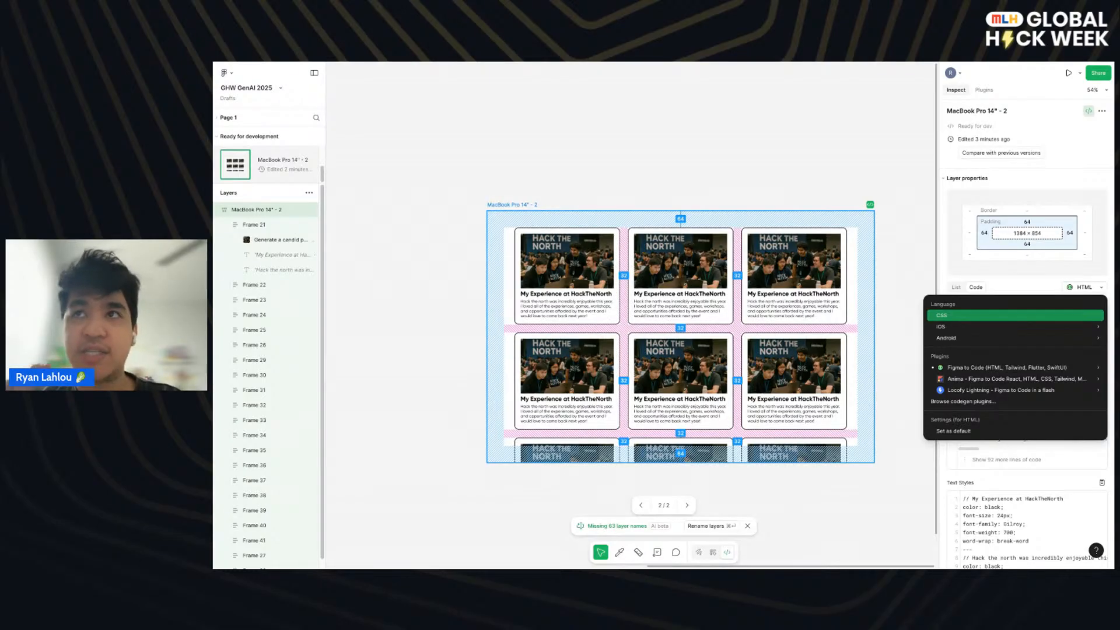
{"action": "mouse_move", "coordinate": [969, 328]}
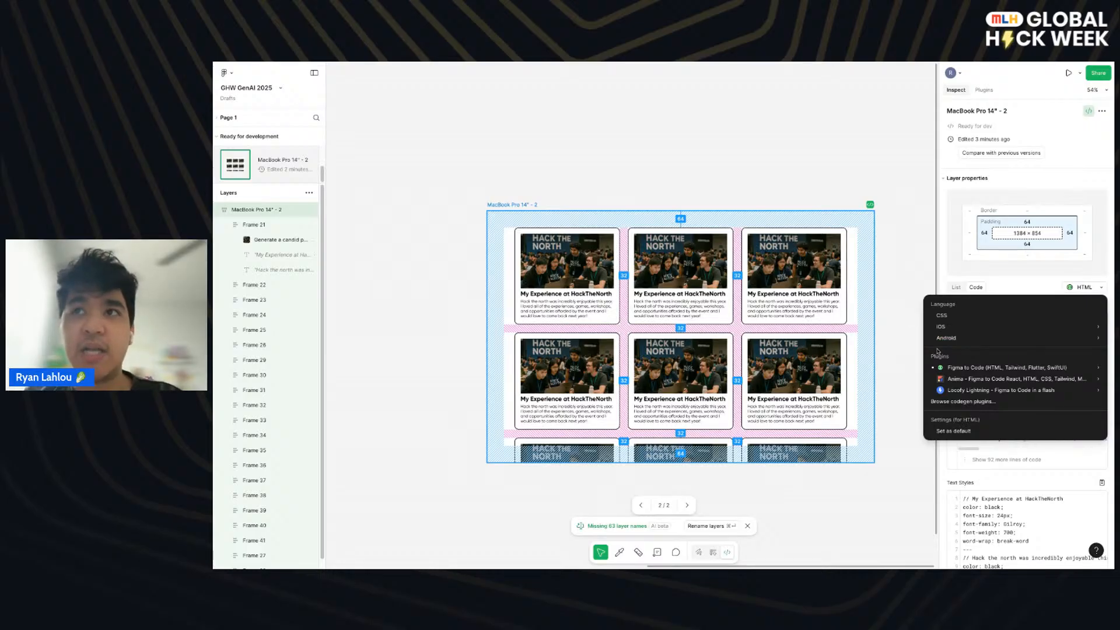
{"action": "mouse_move", "coordinate": [977, 391]}
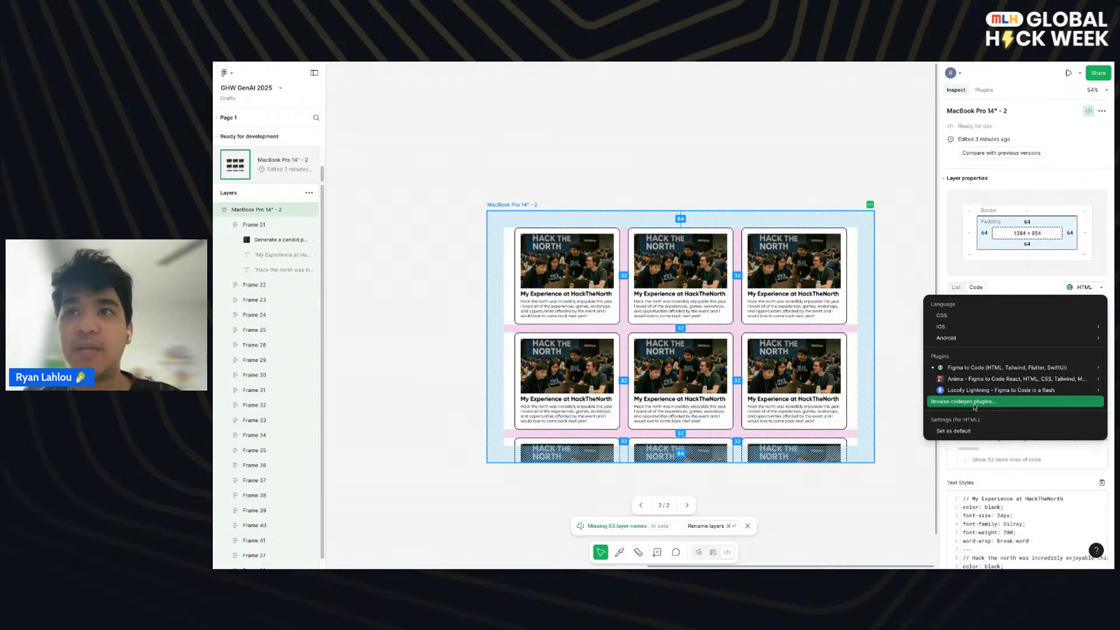
{"action": "left_click", "coordinate": [992, 401]}
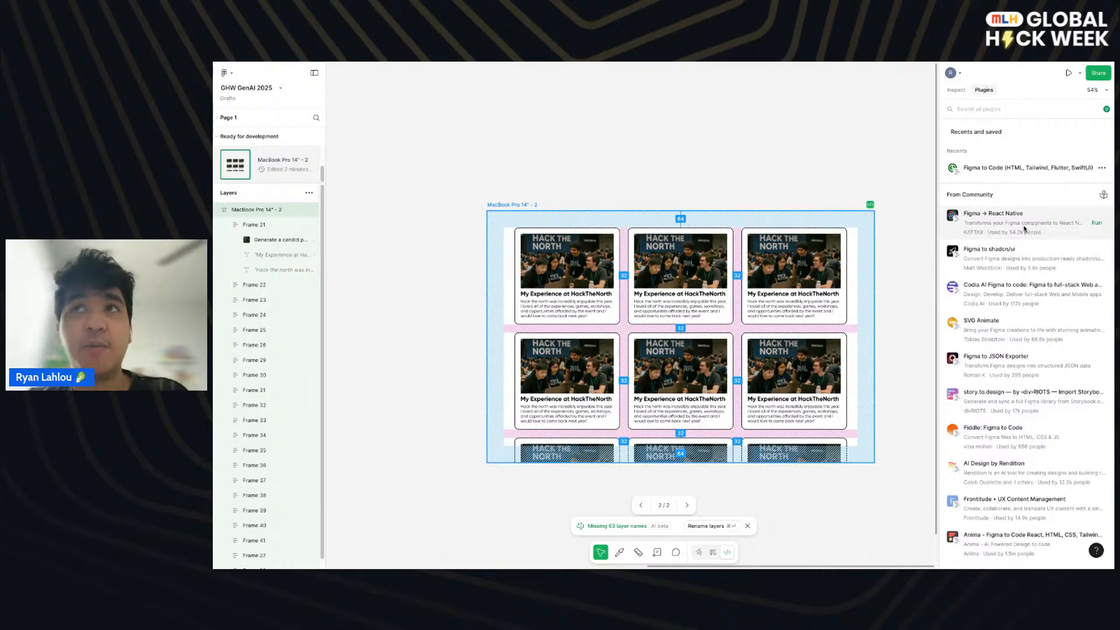
{"action": "left_click", "coordinate": [956, 90]}
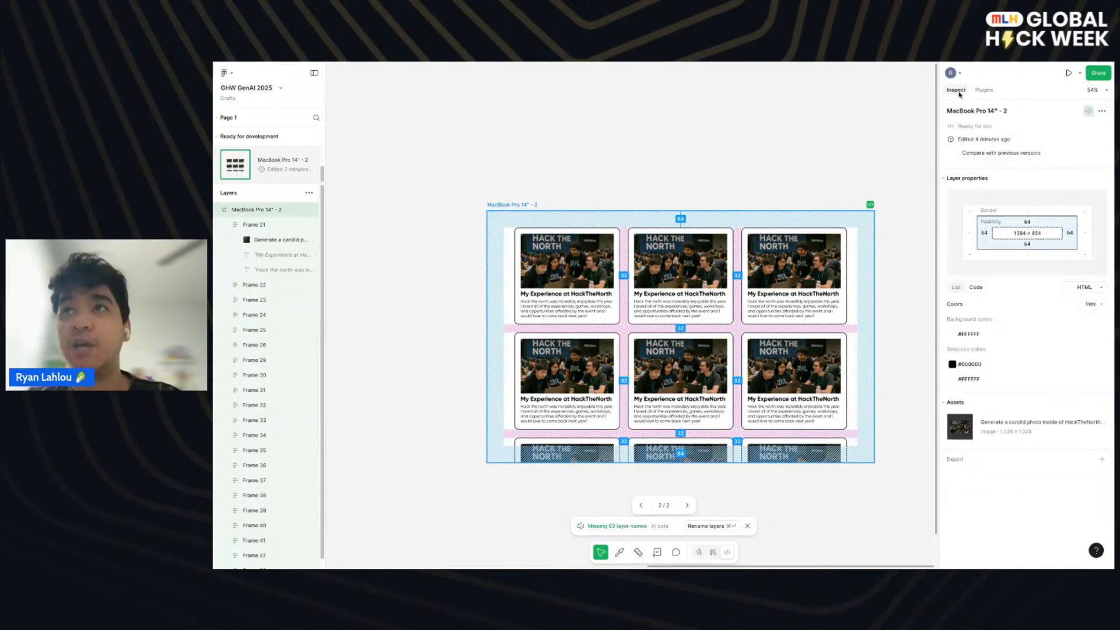
- Switch the code output to Tailwind with the Figma to Code plugin and examine the markup for the frame
{"action": "left_click", "coordinate": [1082, 287]}
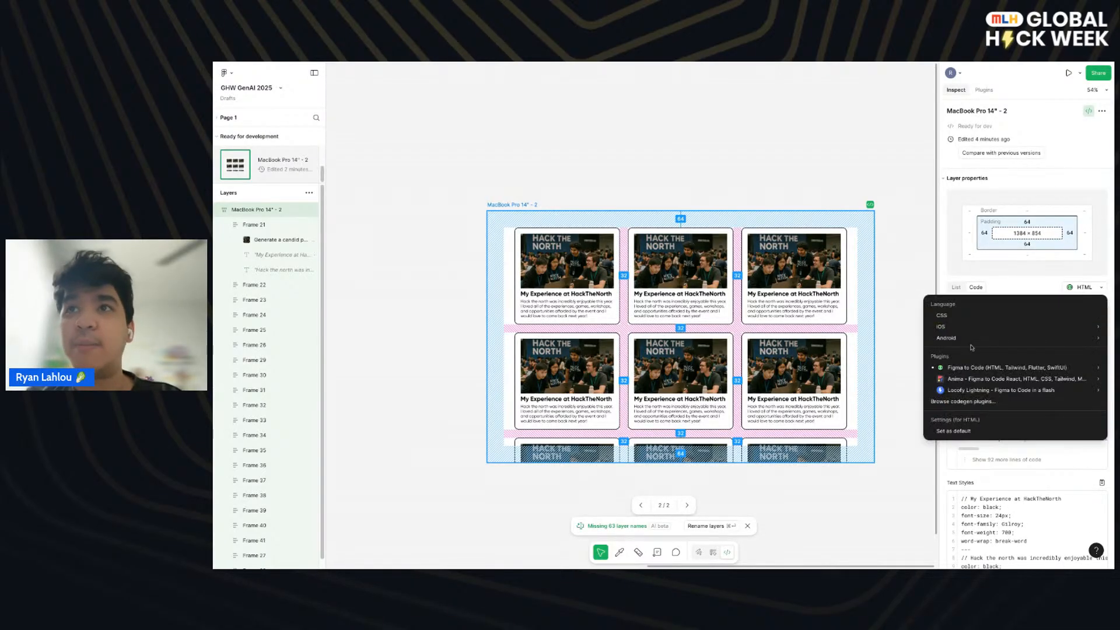
{"action": "mouse_move", "coordinate": [966, 369]}
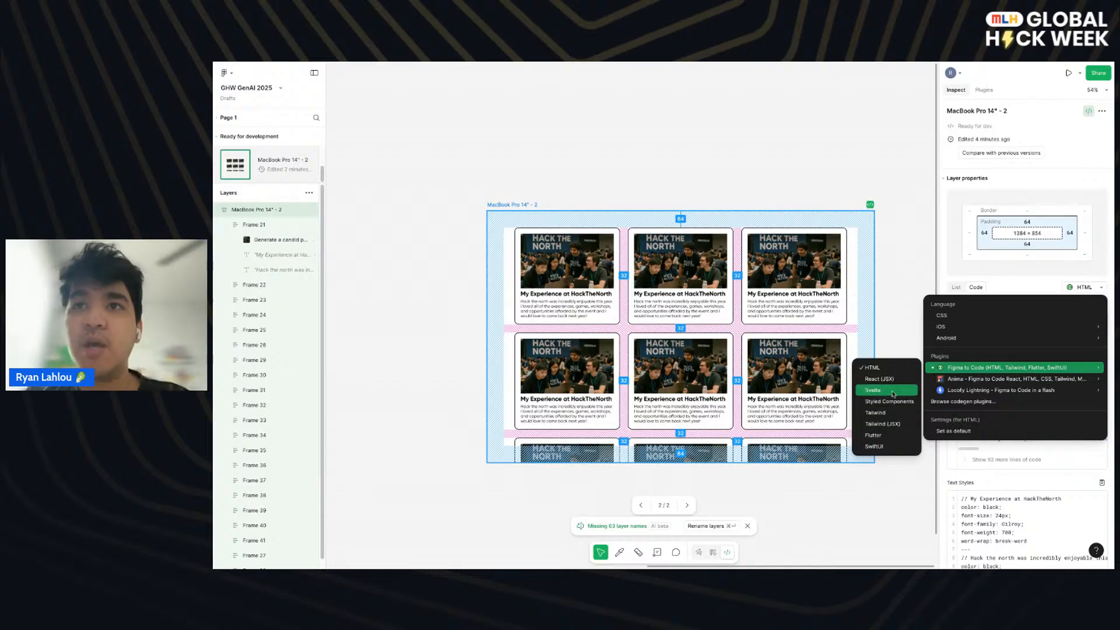
{"action": "left_click", "coordinate": [893, 412]}
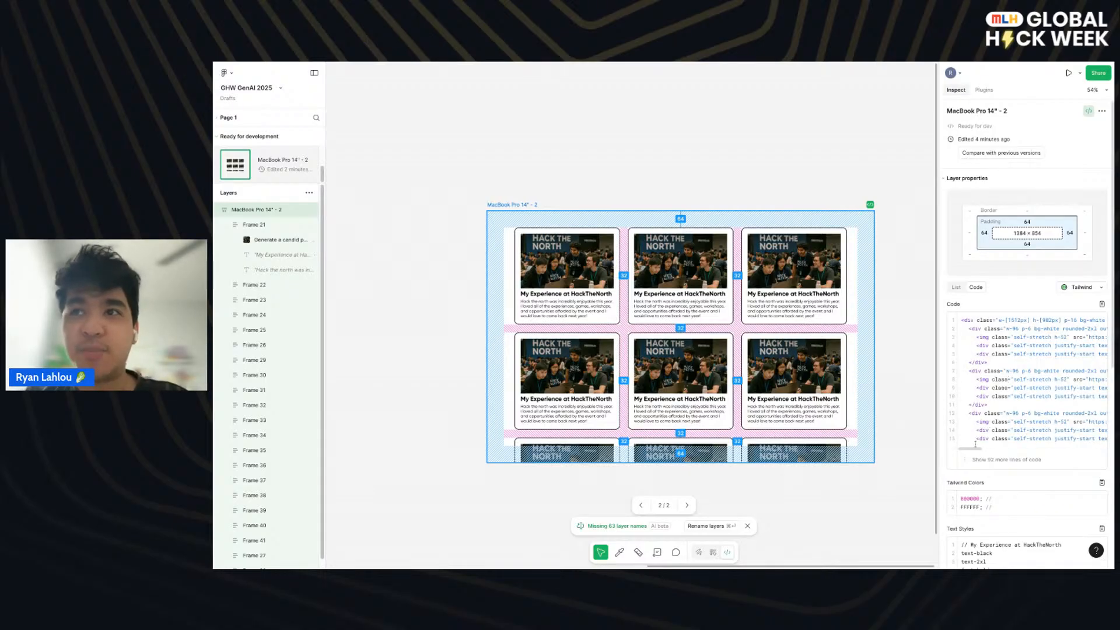
{"action": "scroll", "coordinate": [974, 451], "scroll_direction": "right", "scroll_amount": 5}
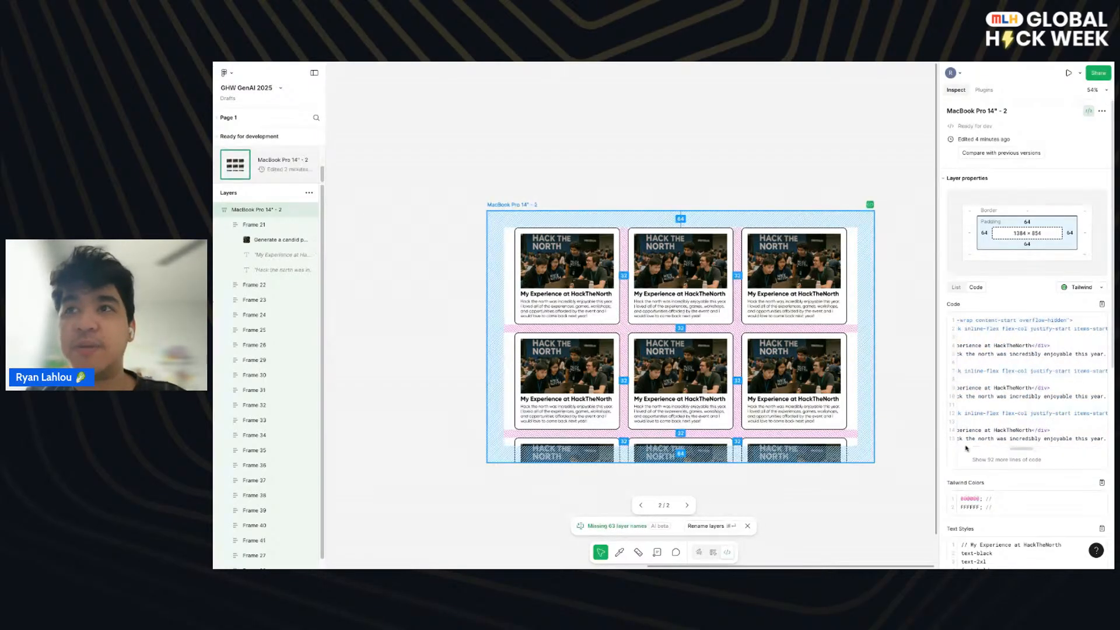
{"action": "scroll", "coordinate": [958, 431], "scroll_direction": "left", "scroll_amount": 5}
{"action": "scroll", "coordinate": [1059, 318], "scroll_direction": "right", "scroll_amount": 10}
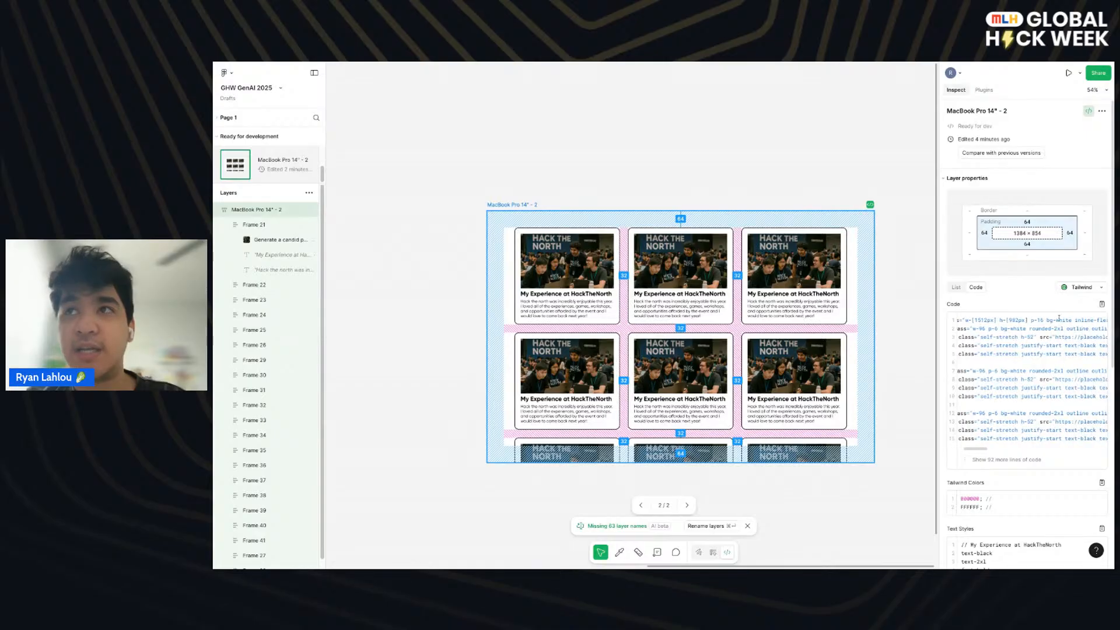
{"action": "scroll", "coordinate": [1026, 359], "scroll_direction": "left", "scroll_amount": 10}
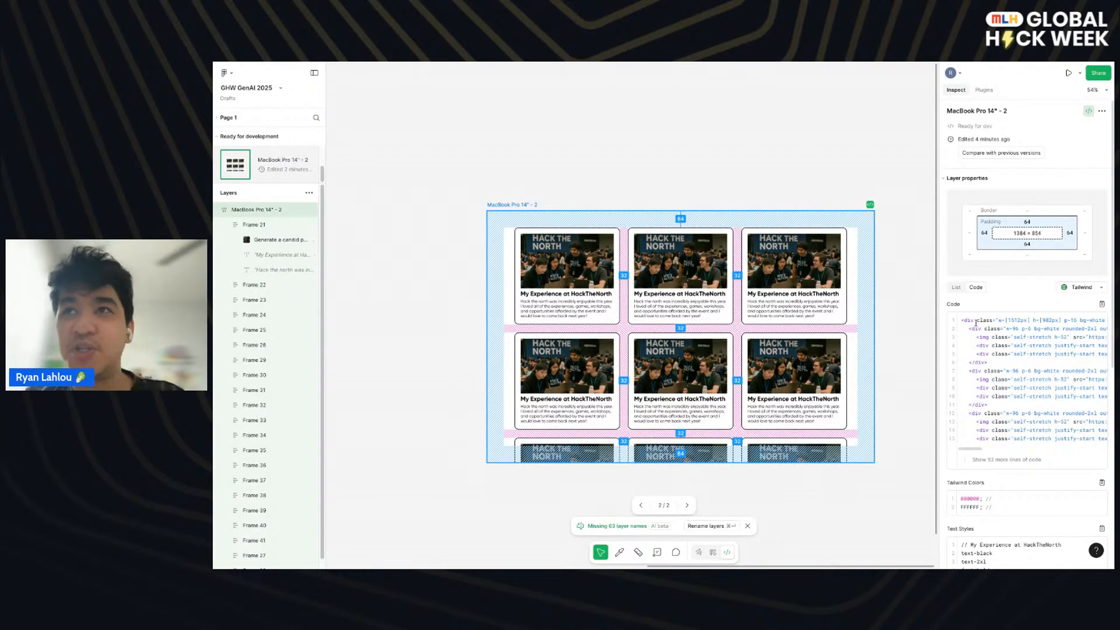
{"action": "left_click_drag", "start_coordinate": [962, 320], "coordinate": [1035, 431]}
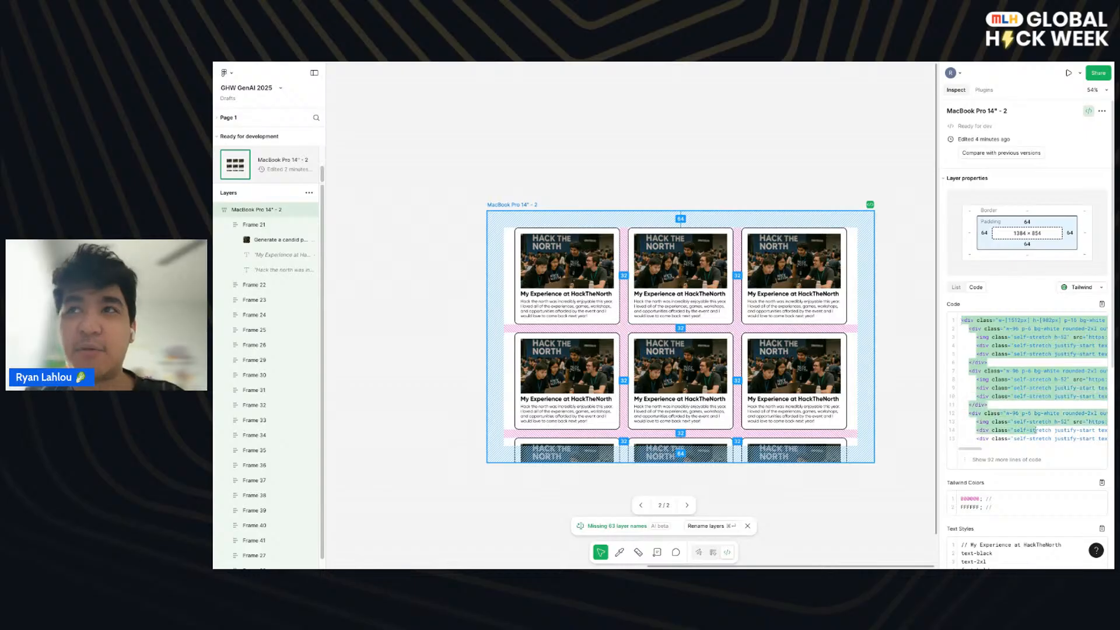
- Set the Figma to Code output to HTML, copy the frame's generated code and deselect the frame
{"action": "left_click", "coordinate": [1082, 287]}
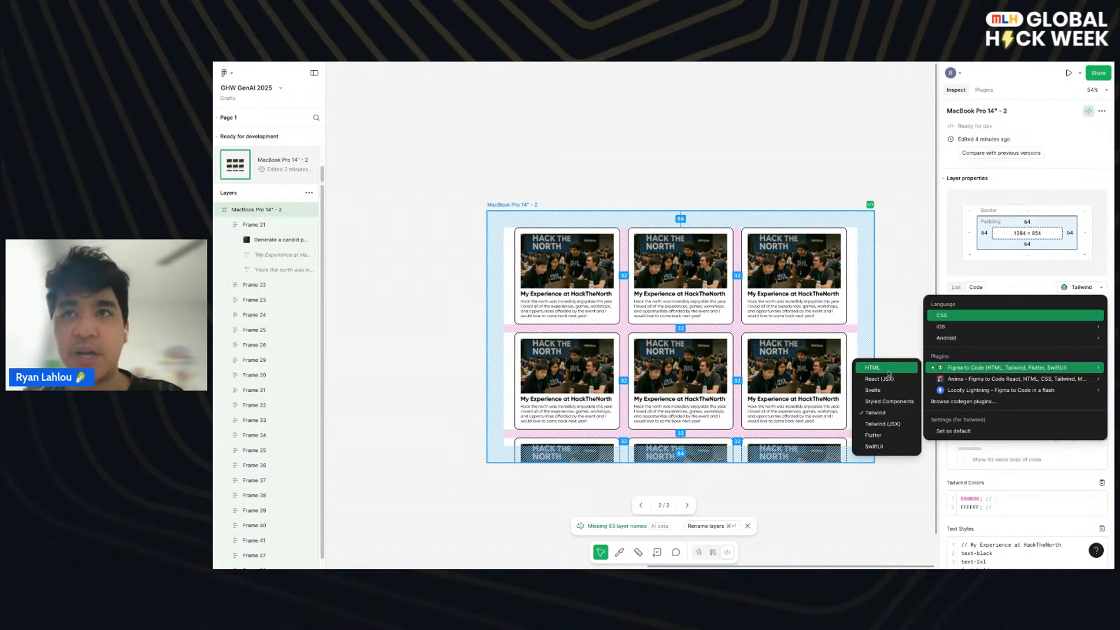
{"action": "left_click", "coordinate": [888, 371]}
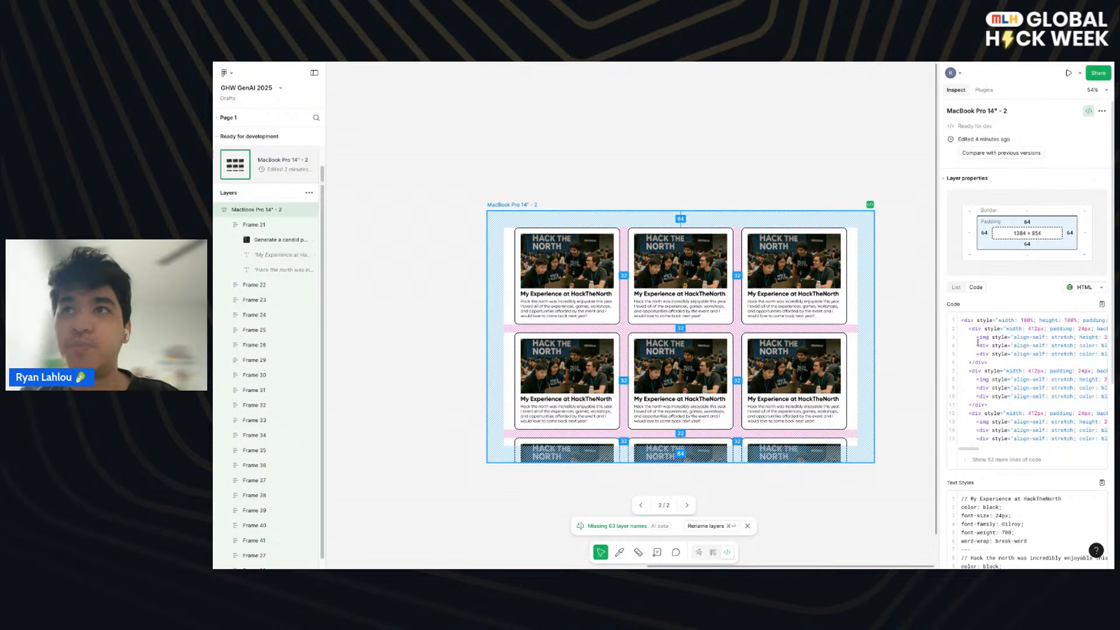
{"action": "left_click", "coordinate": [1102, 304]}
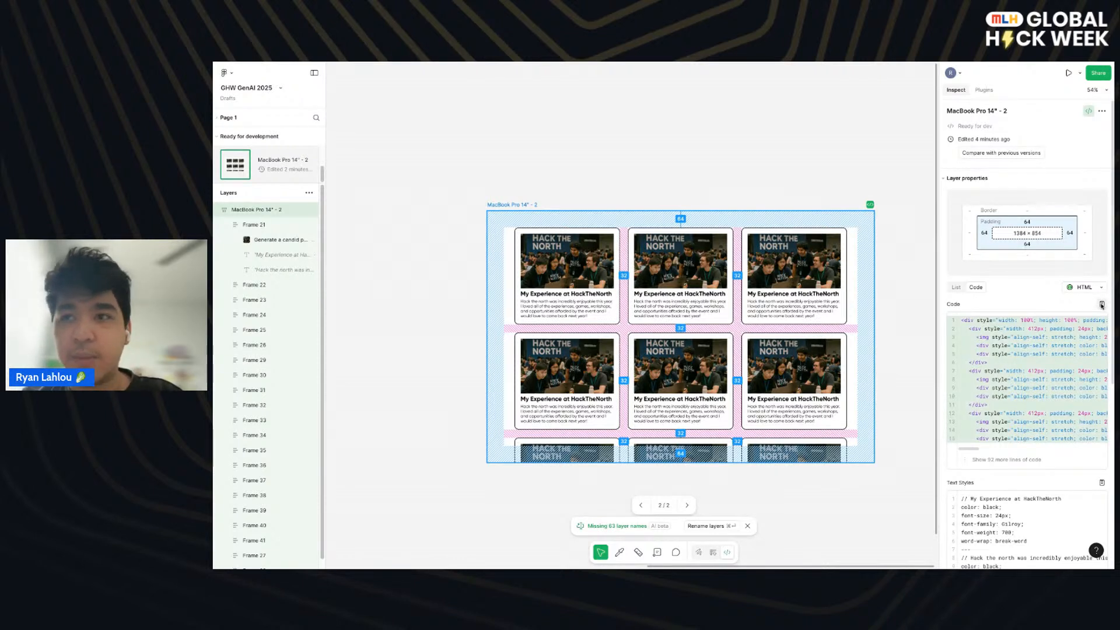
{"action": "left_click", "coordinate": [518, 140]}
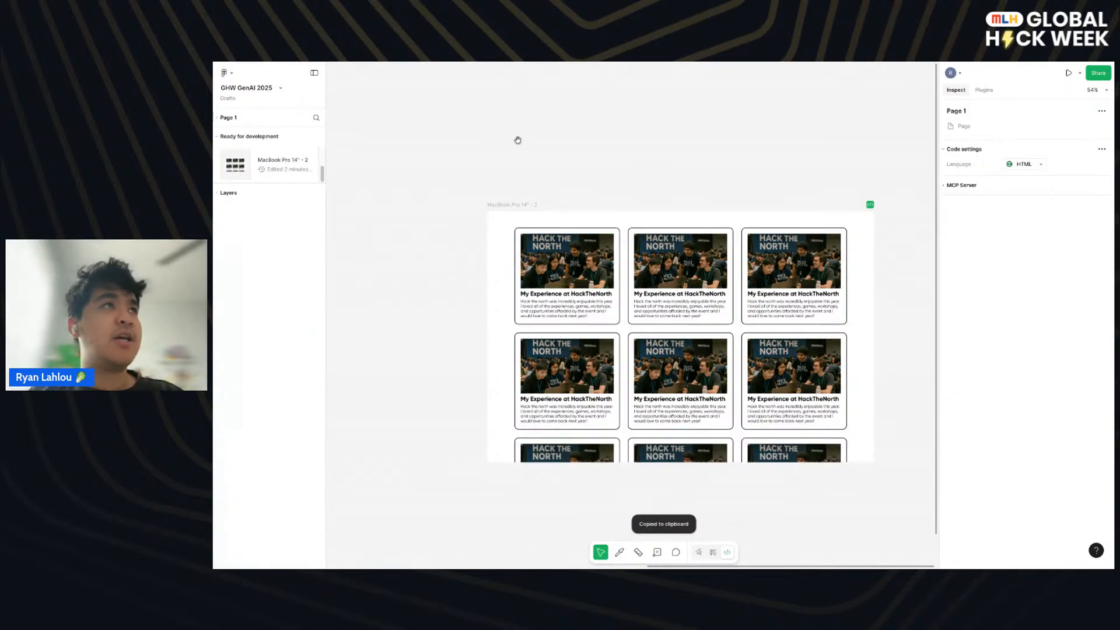